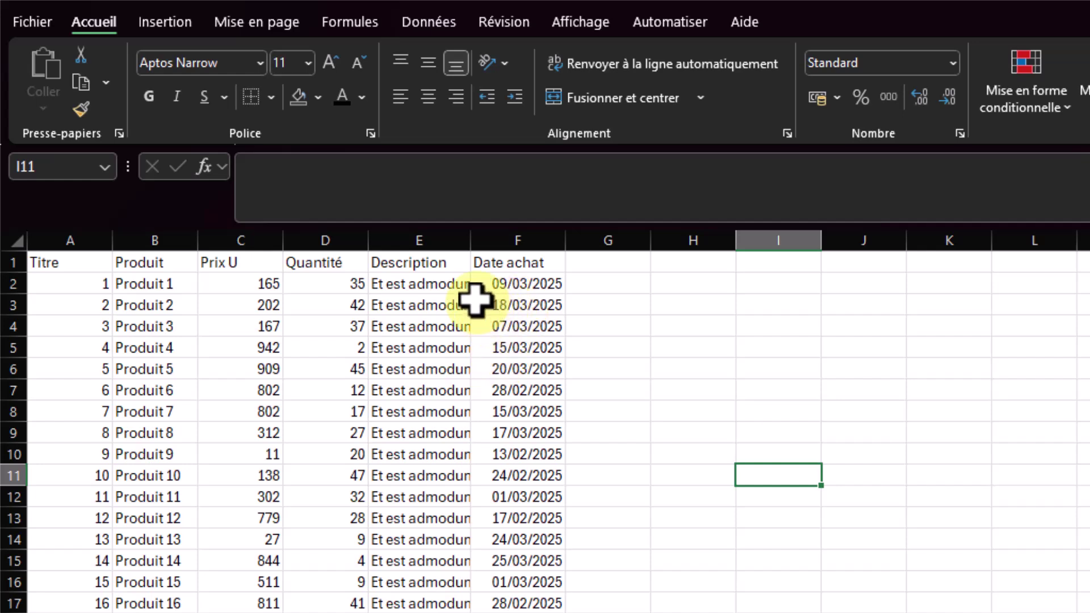
- Convert the product data range A1:F50 into a table, keeping the first row as headers
{"action": "left_click", "coordinate": [433, 286]}
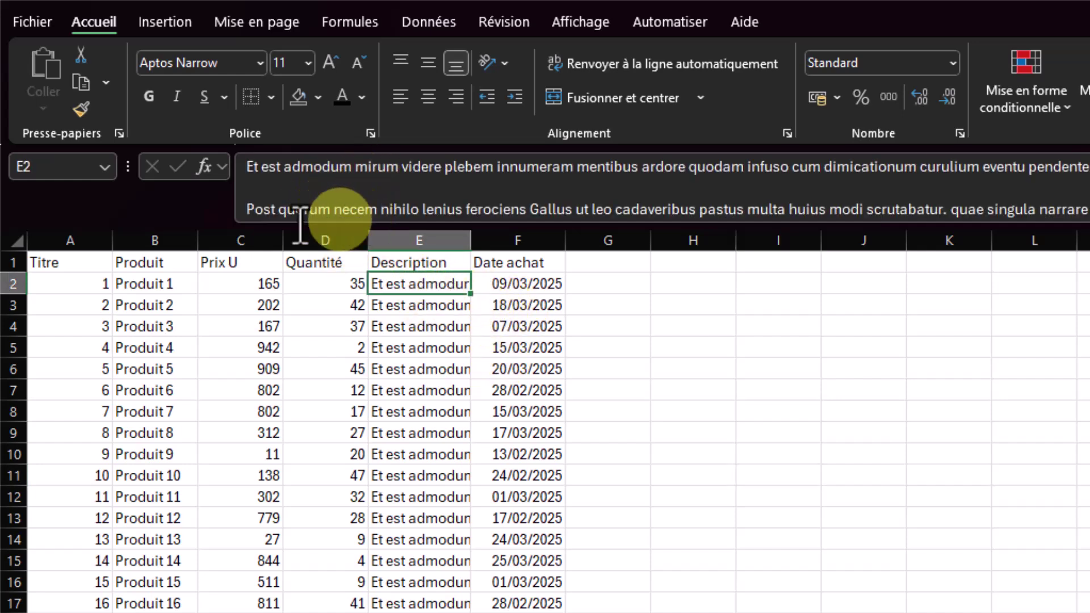
{"action": "left_click", "coordinate": [57, 263]}
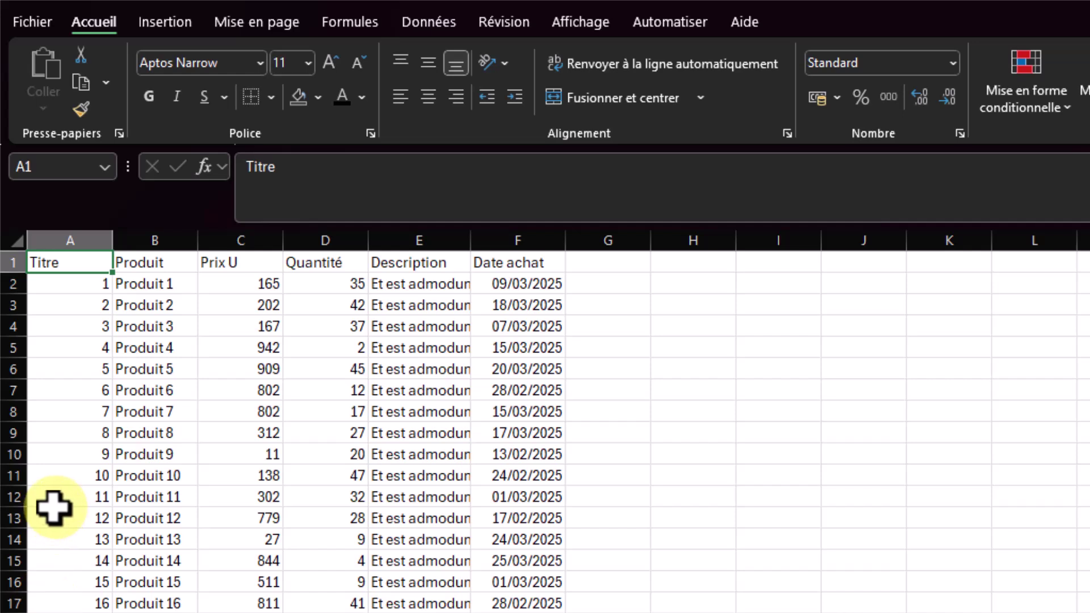
{"action": "left_click", "coordinate": [325, 603]}
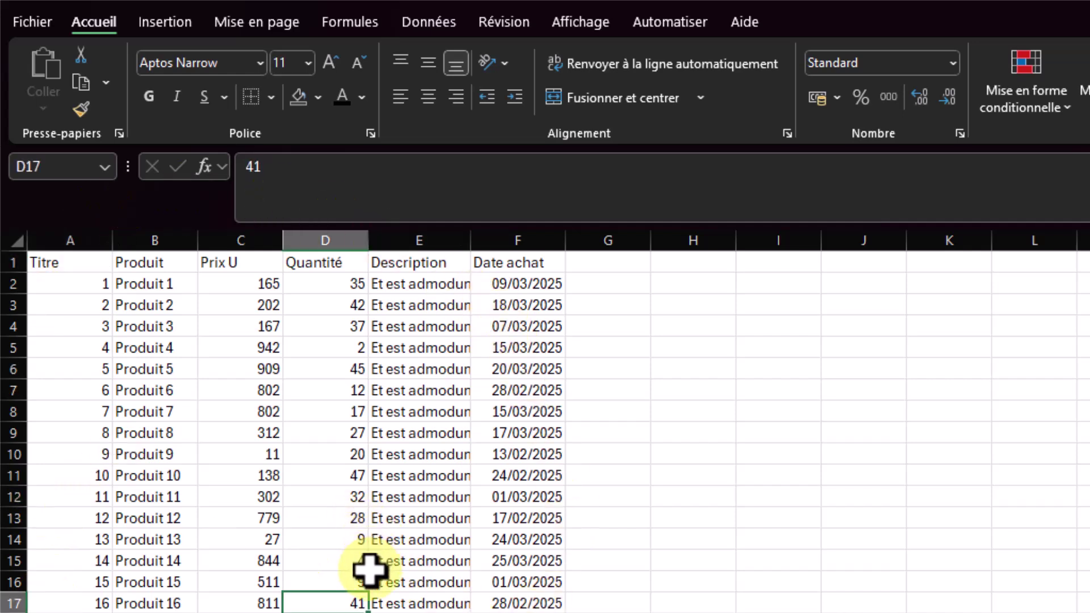
{"action": "key", "text": "ctrl+a"}
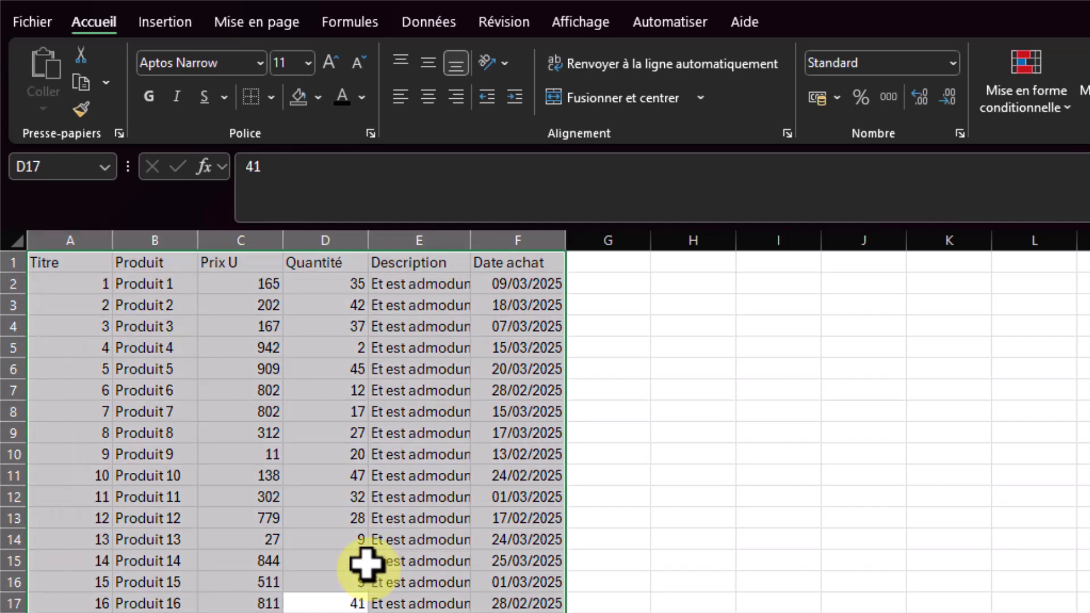
{"action": "left_click", "coordinate": [165, 23]}
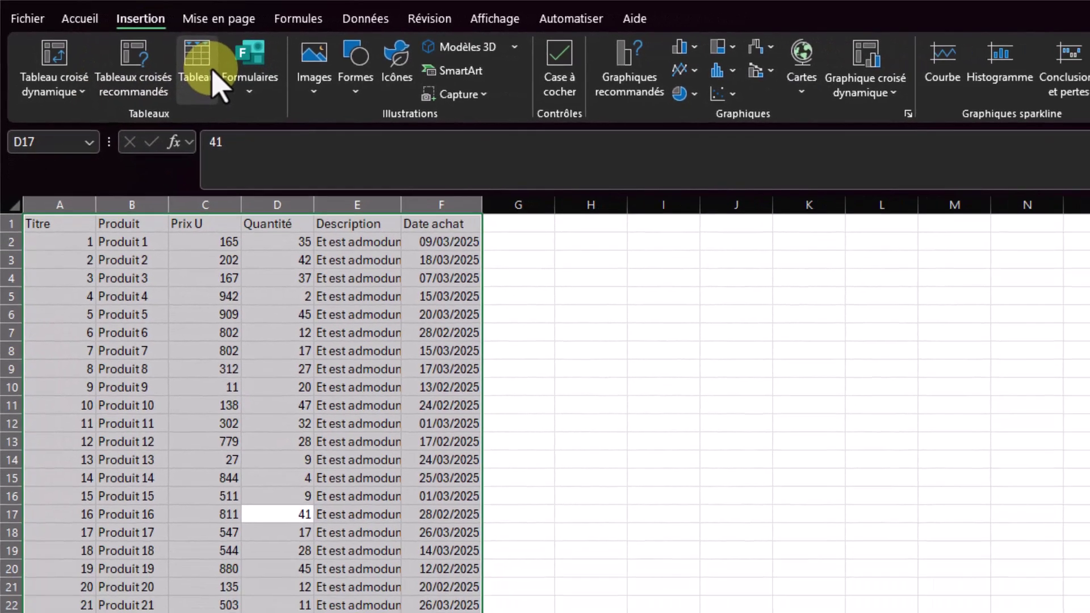
{"action": "left_click", "coordinate": [231, 71]}
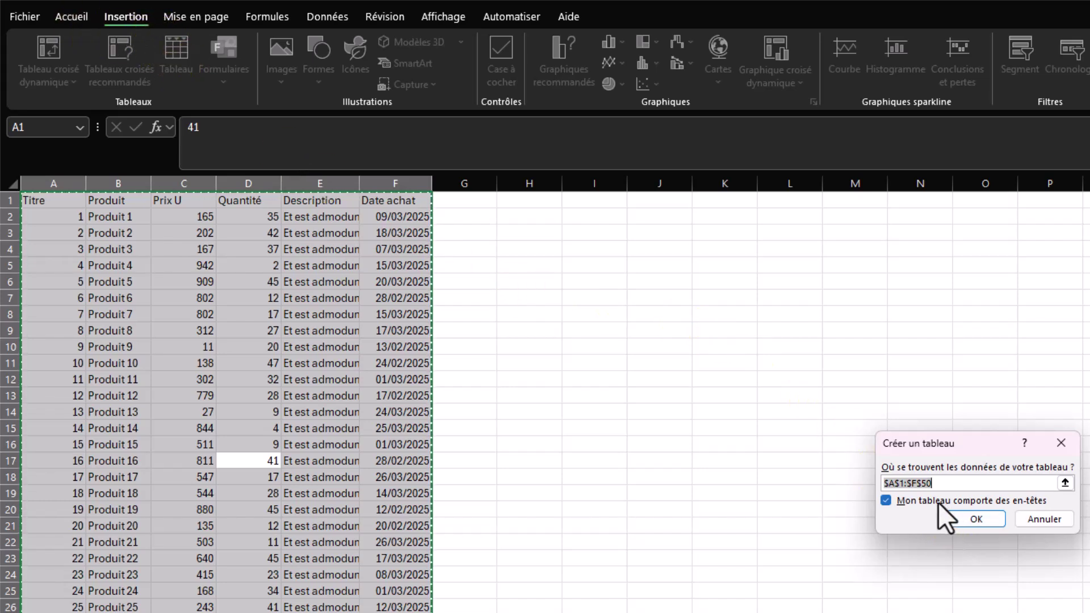
{"action": "left_click", "coordinate": [985, 522]}
{"action": "left_click", "coordinate": [177, 248]}
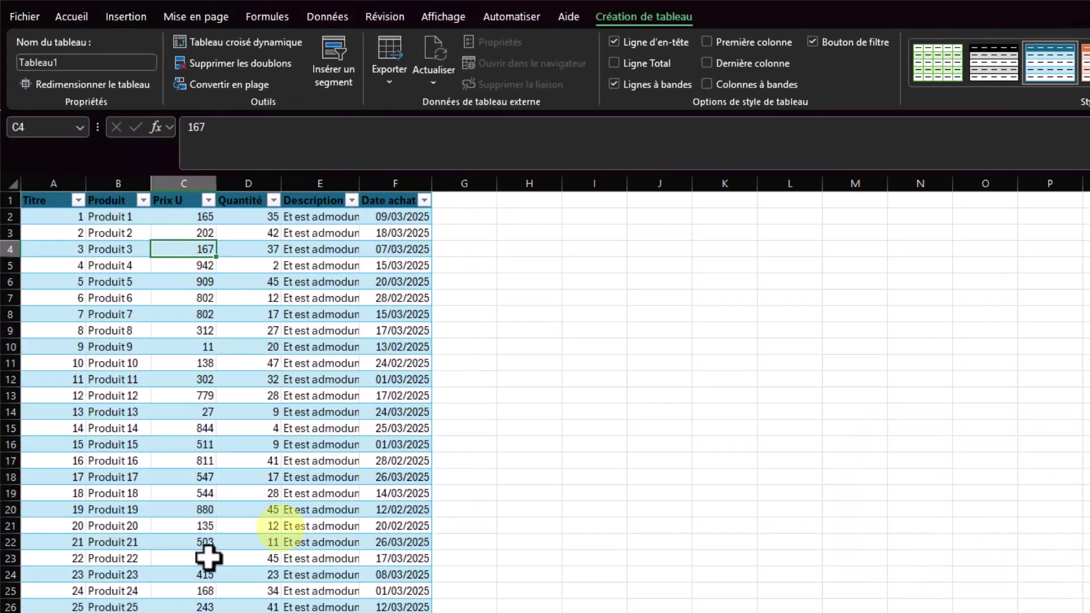
{"action": "left_click_drag", "start_coordinate": [365, 377], "coordinate": [378, 364]}
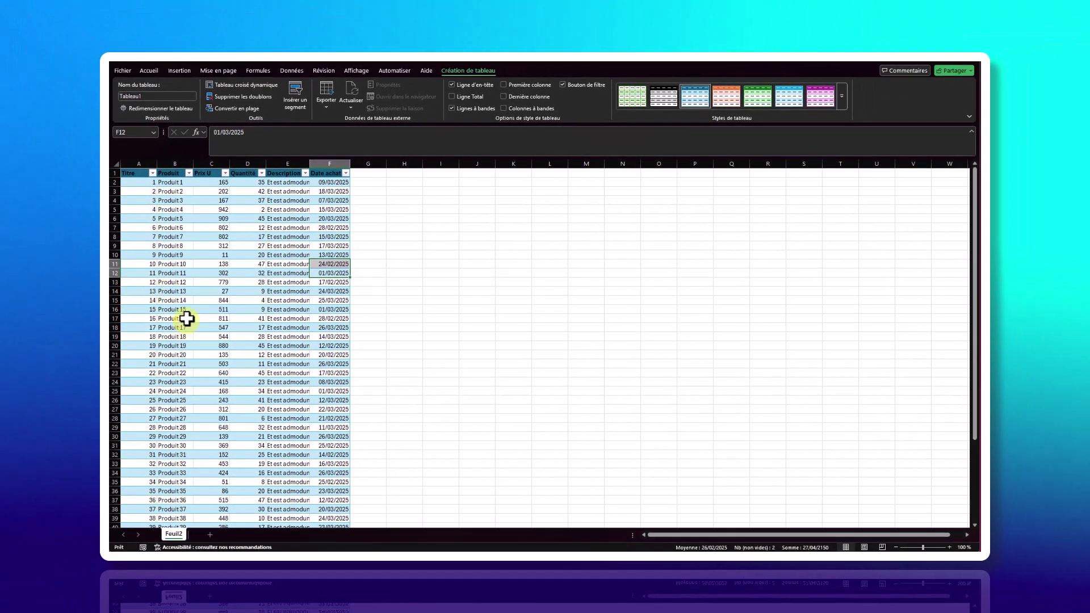
- Close the workbook and upload Vidéo au top.xlsx to the Documents library of the Tuto Vidéo site in SharePoint
{"action": "left_click", "coordinate": [120, 96]}
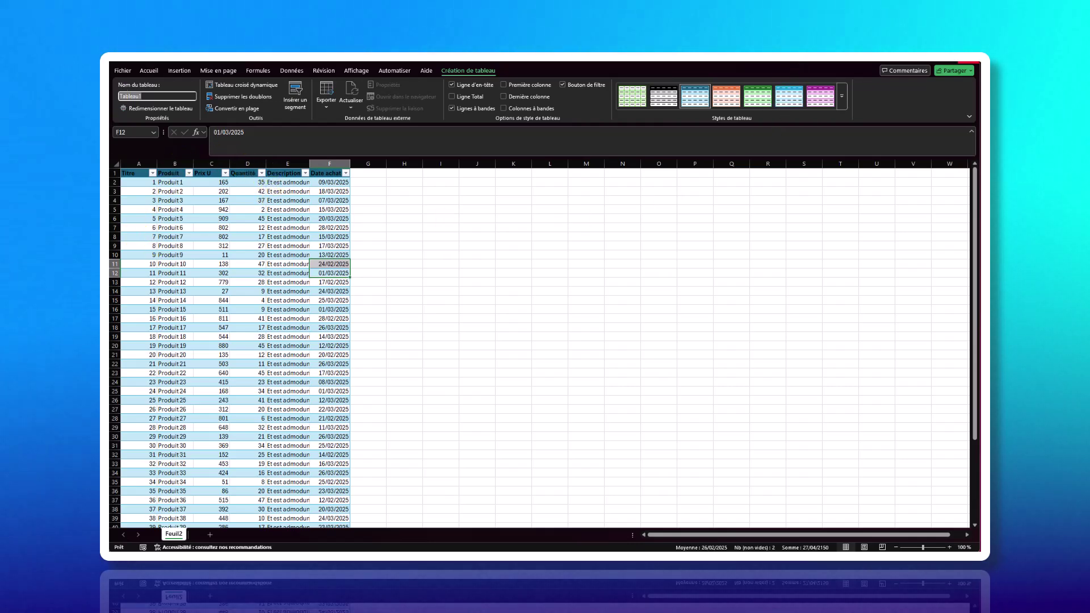
{"action": "left_click", "coordinate": [977, 66]}
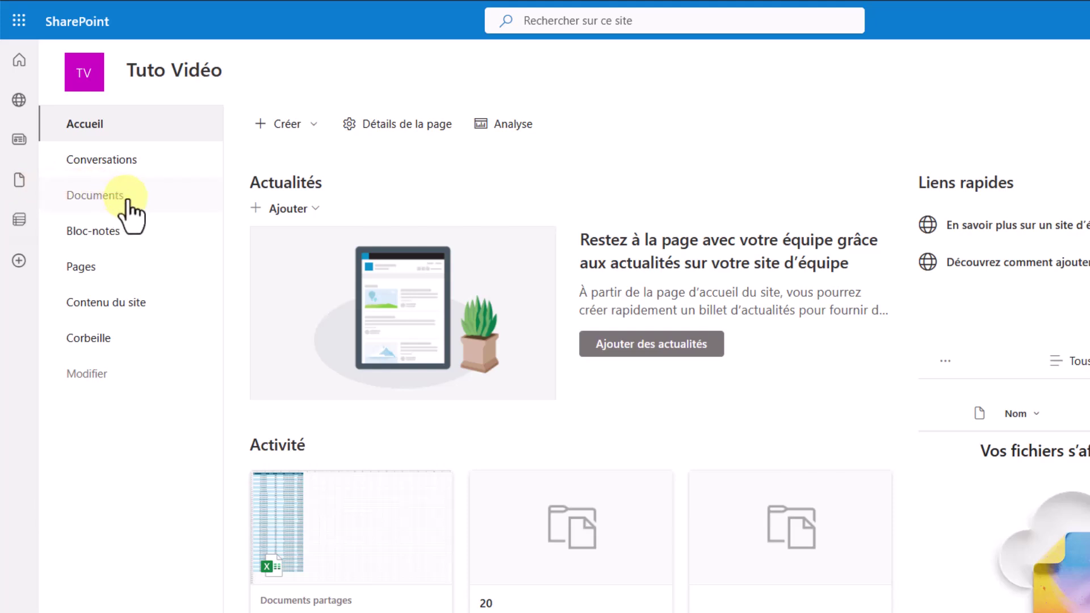
{"action": "left_click", "coordinate": [128, 200]}
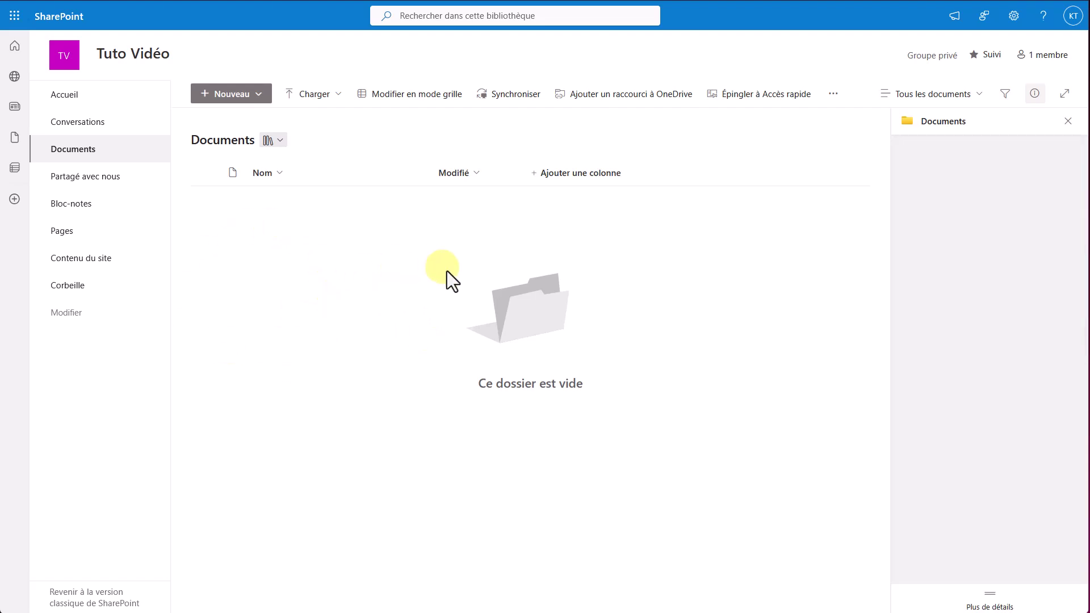
{"action": "left_click_drag", "start_coordinate": [762, 370], "coordinate": [413, 391]}
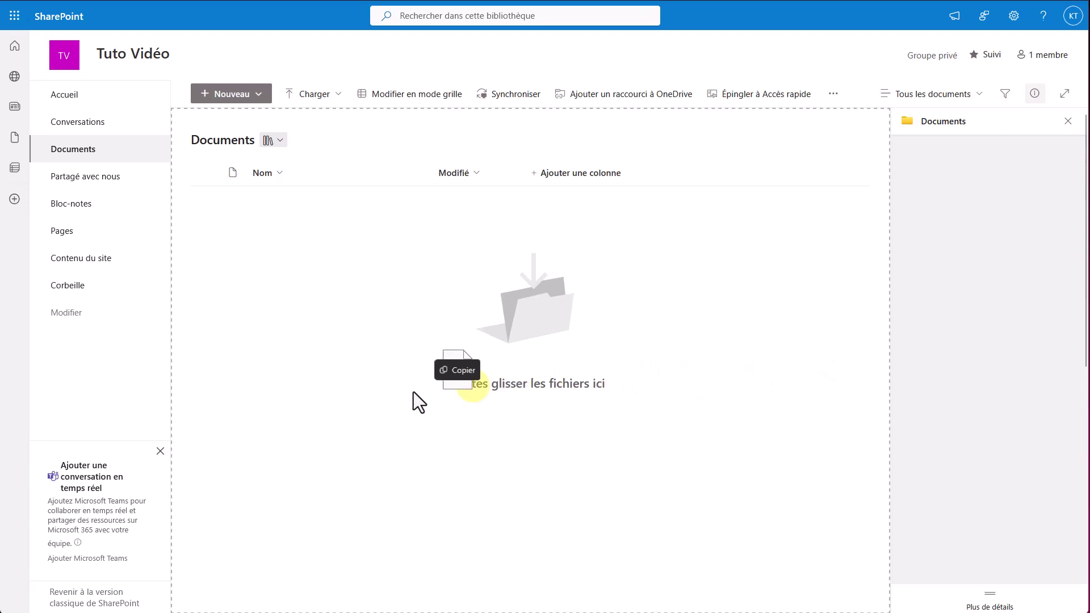
{"action": "left_click_drag", "start_coordinate": [342, 399], "coordinate": [192, 356]}
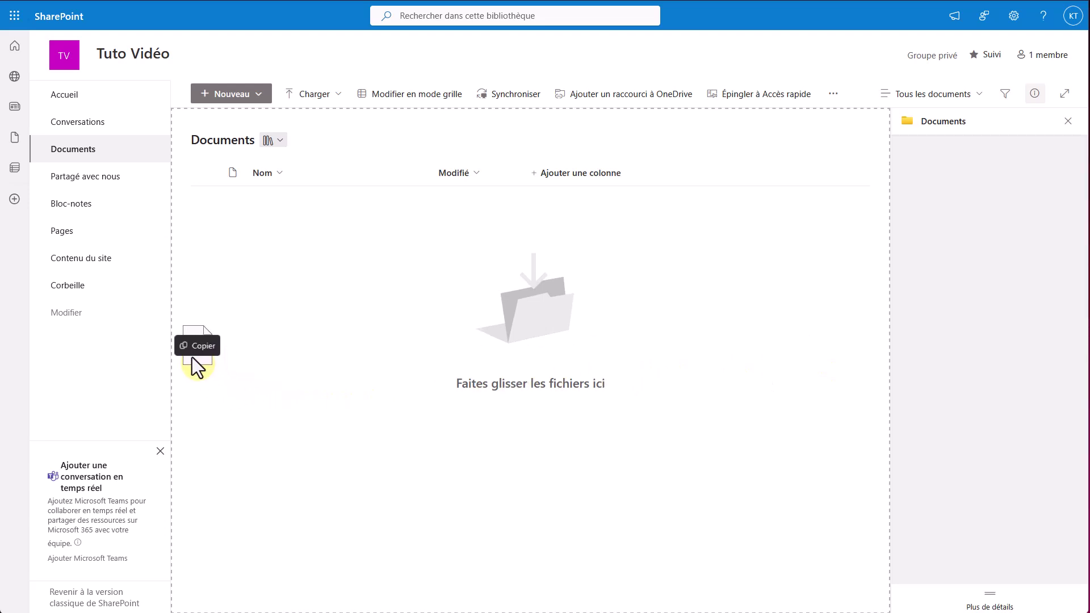
{"action": "left_click_drag", "start_coordinate": [555, 387], "coordinate": [472, 383]}
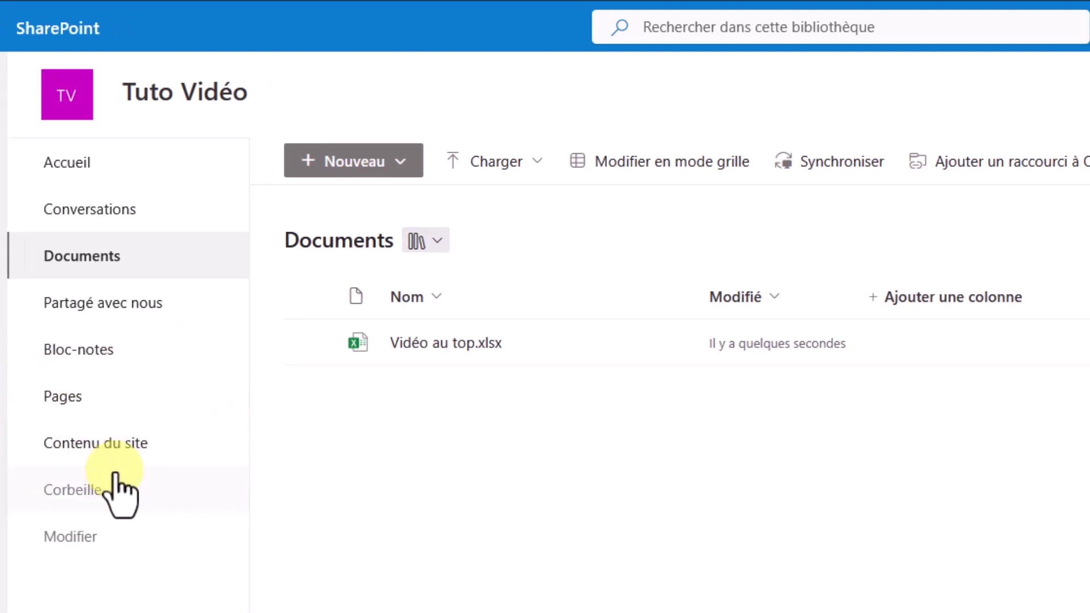
- Start a new list from the site contents, importing it from the Excel file Vidéo au top.xlsx in Documents
{"action": "left_click", "coordinate": [959, 26]}
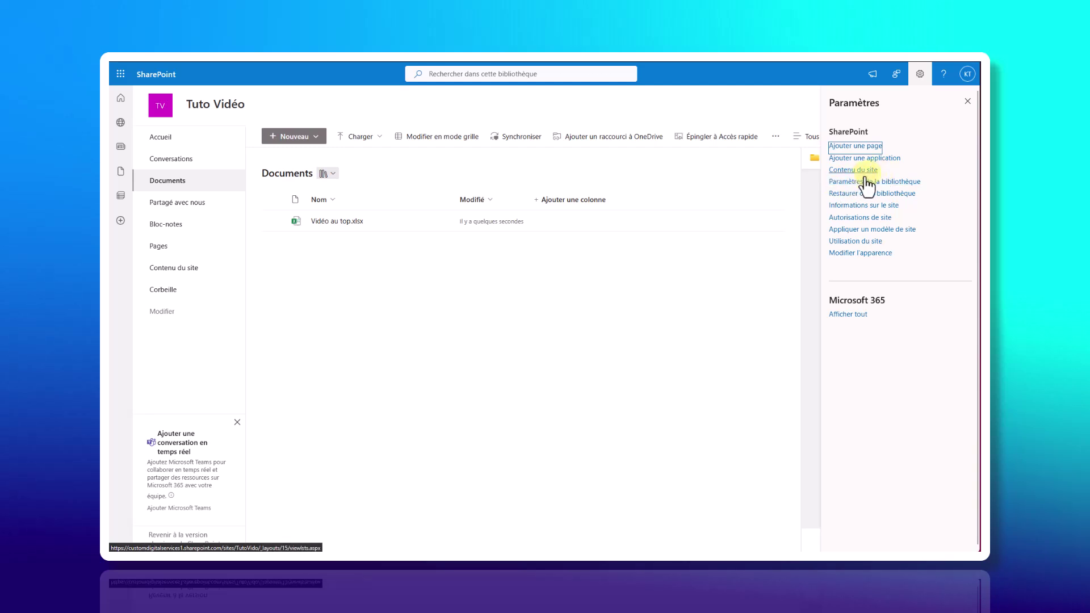
{"action": "left_click", "coordinate": [867, 172]}
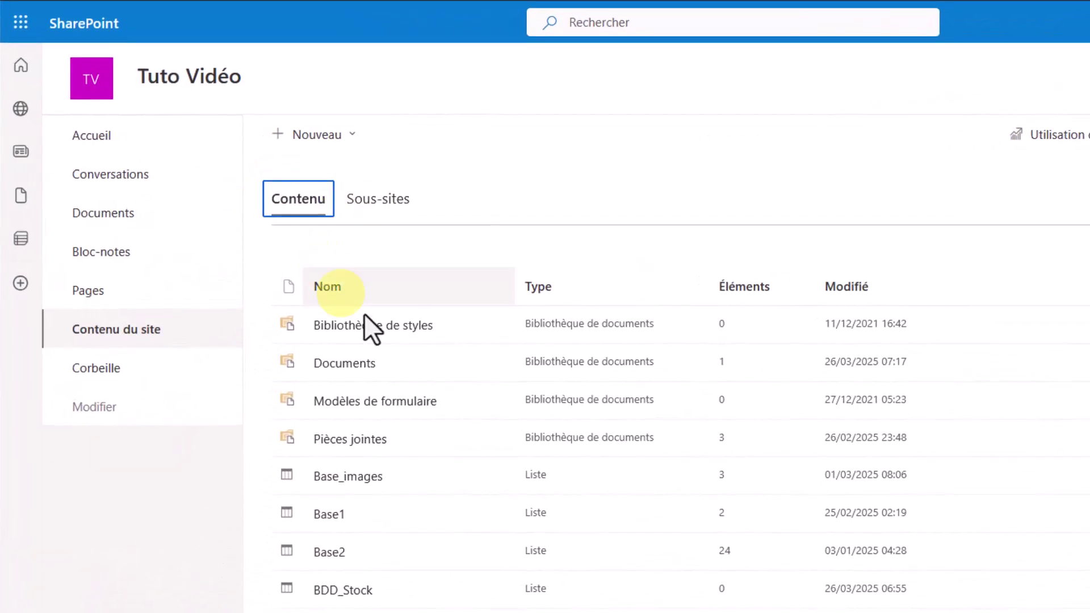
{"action": "left_click", "coordinate": [353, 139]}
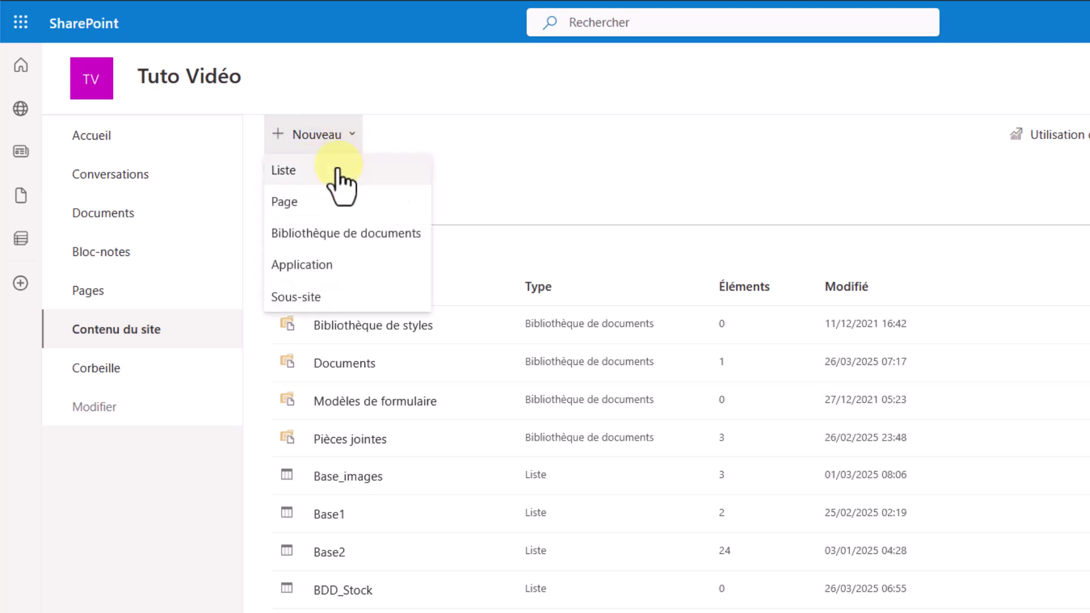
{"action": "left_click", "coordinate": [329, 166]}
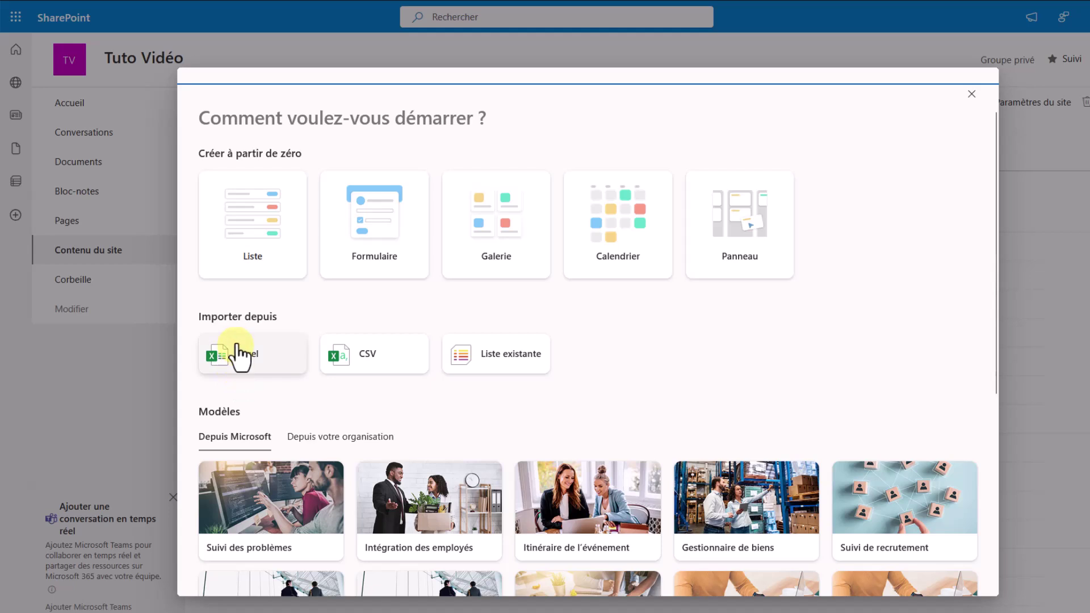
{"action": "left_click", "coordinate": [266, 375]}
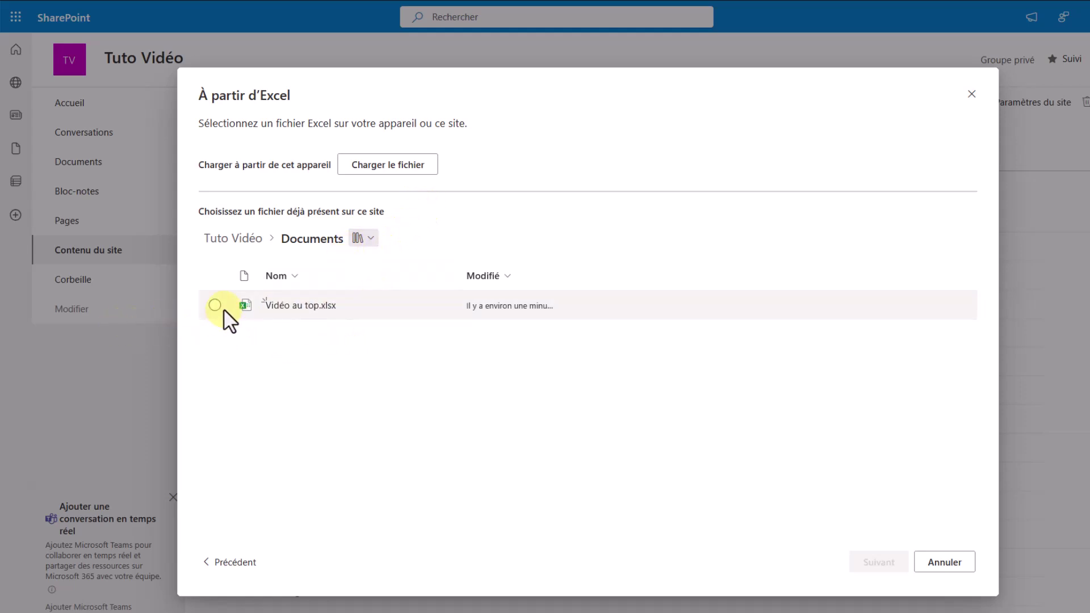
{"action": "left_click", "coordinate": [239, 306]}
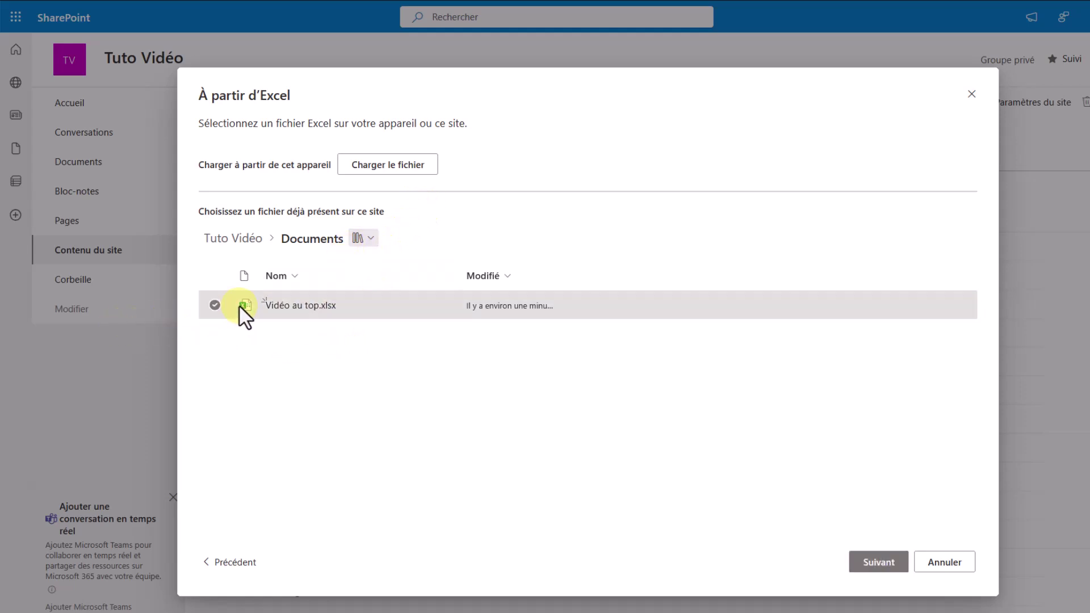
{"action": "left_click", "coordinate": [884, 564]}
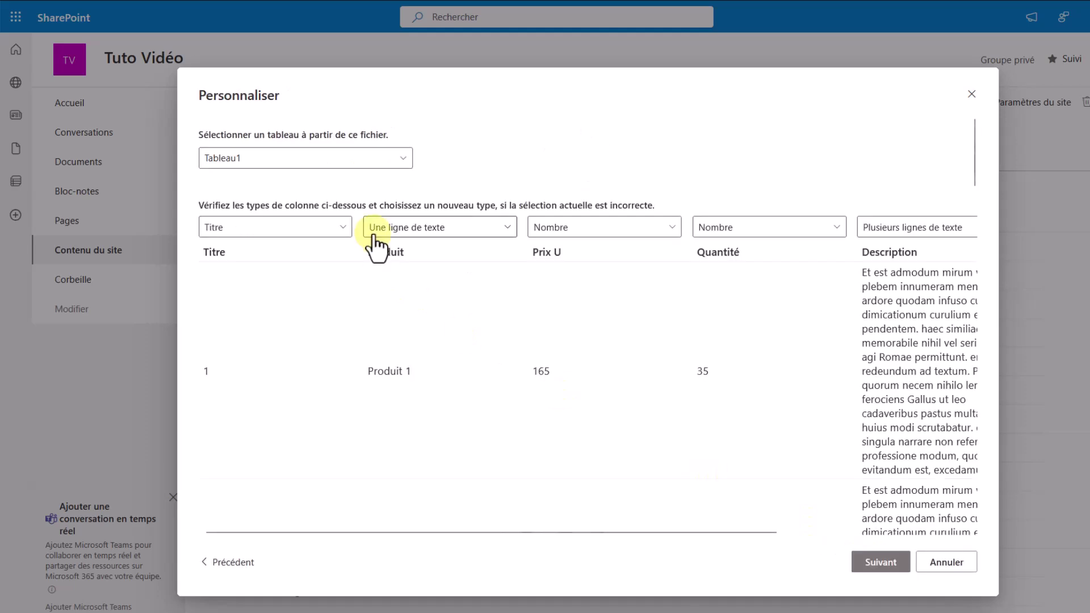
- Use Tableau1 as the table to import and review its rows in the preview
{"action": "left_click", "coordinate": [268, 165]}
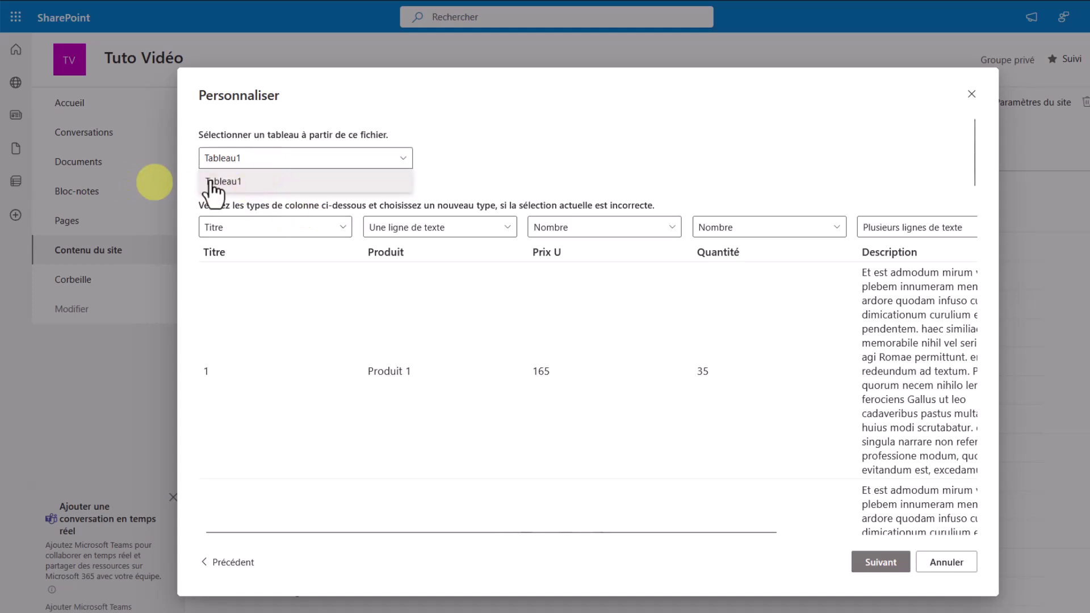
{"action": "left_click", "coordinate": [304, 158]}
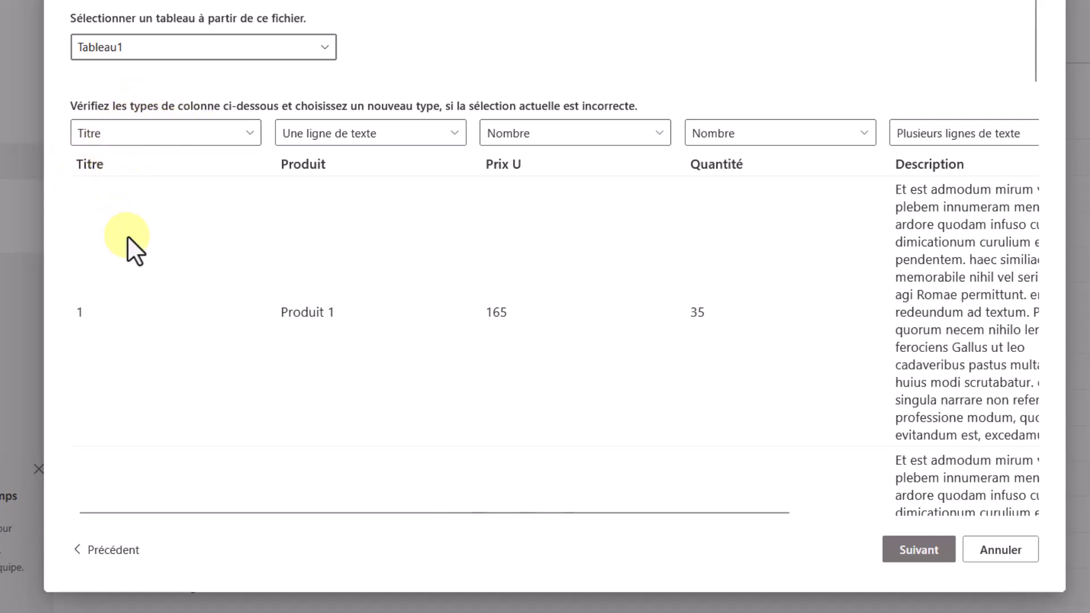
{"action": "scroll", "coordinate": [129, 236], "scroll_direction": "down", "scroll_amount": 7}
{"action": "scroll", "coordinate": [128, 236], "scroll_direction": "up", "scroll_amount": 7}
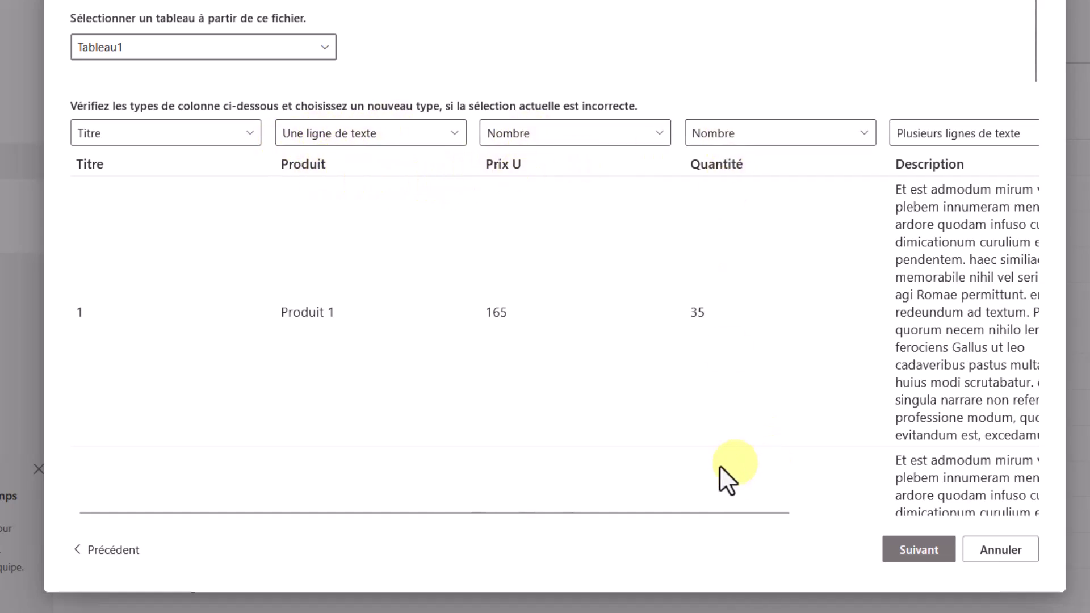
- Set the Date achat column's type to Date et heure, check its dates and continue to the list naming stage
{"action": "left_click_drag", "start_coordinate": [730, 514], "coordinate": [956, 511]}
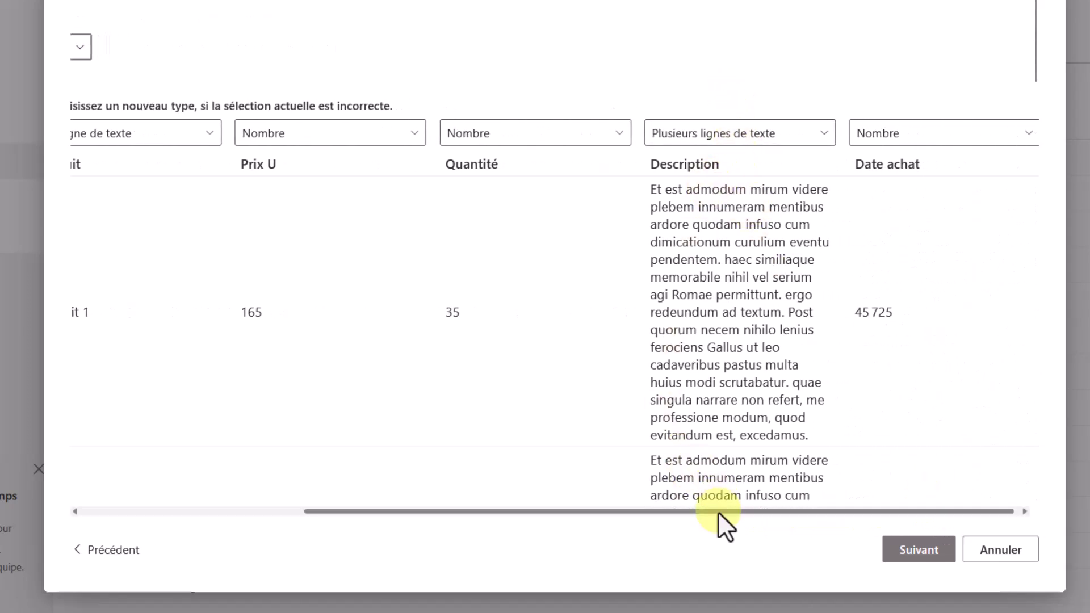
{"action": "left_click_drag", "start_coordinate": [718, 511], "coordinate": [754, 502]}
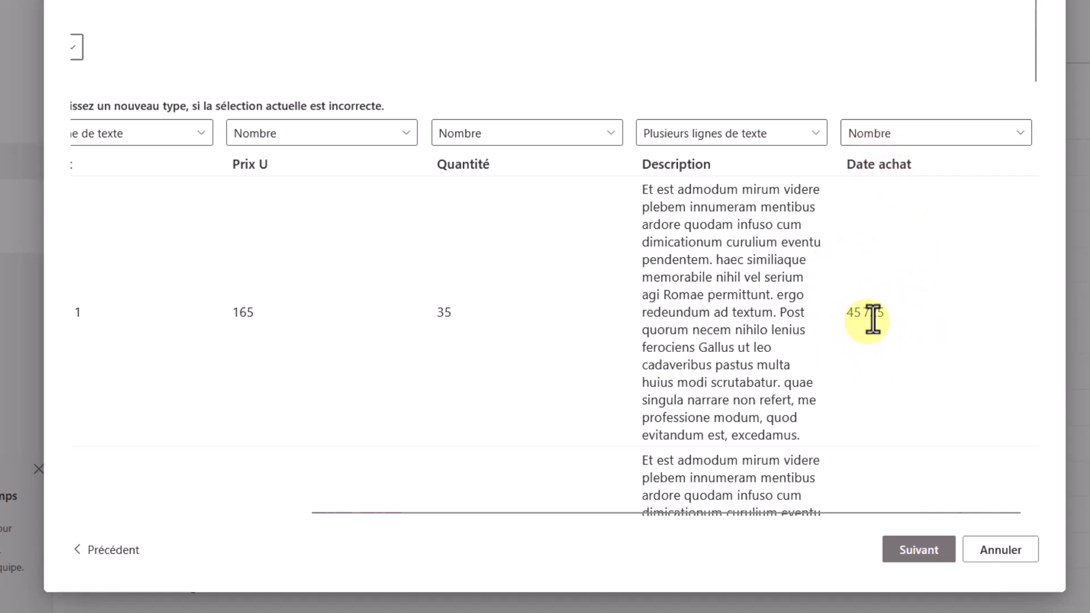
{"action": "left_click", "coordinate": [944, 134]}
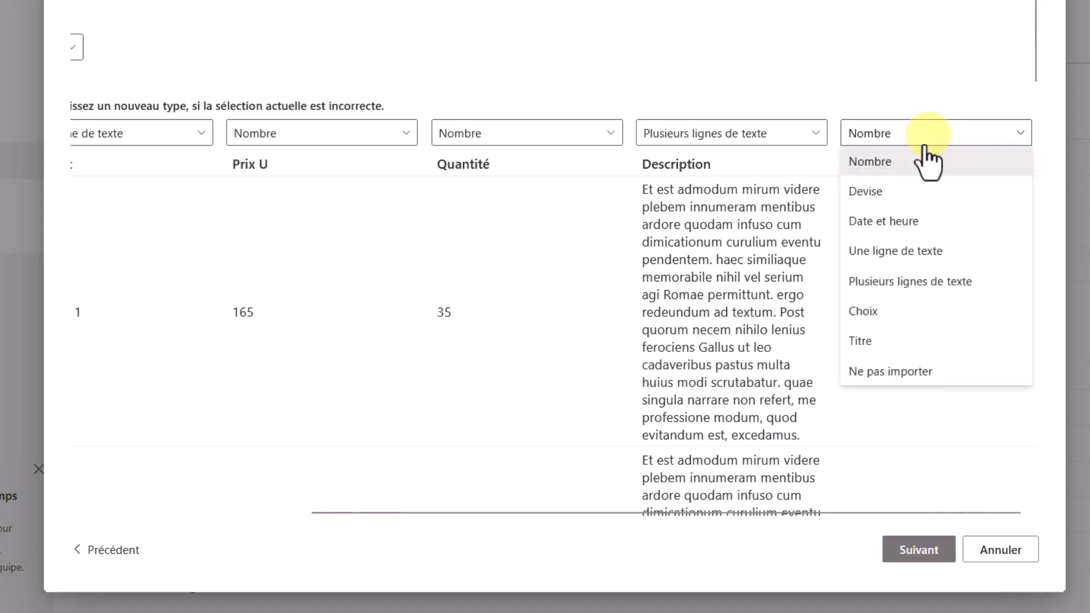
{"action": "left_click", "coordinate": [907, 224]}
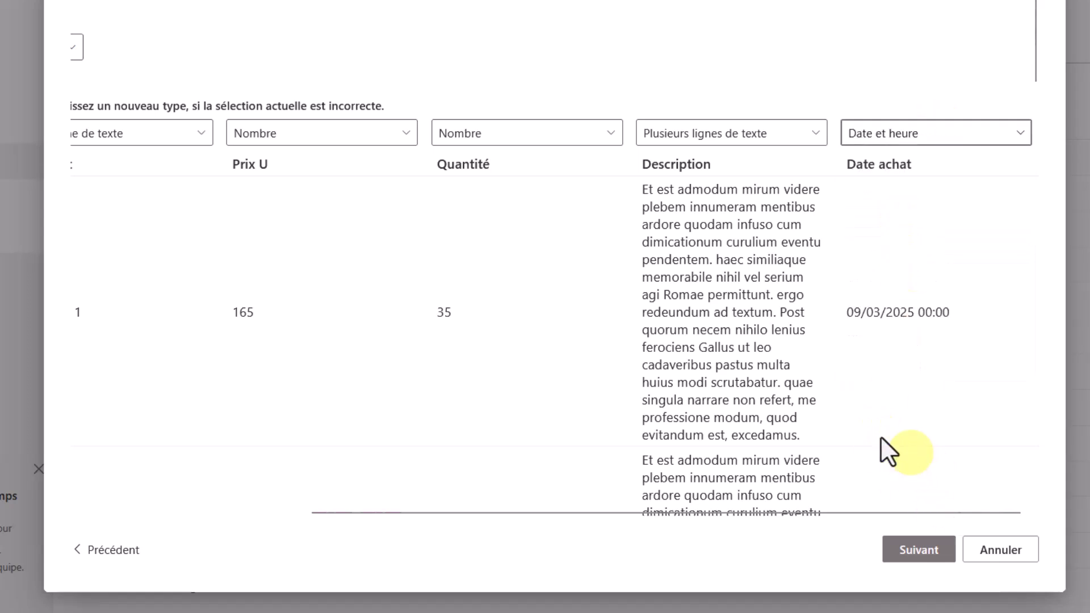
{"action": "scroll", "coordinate": [888, 256], "scroll_direction": "down", "scroll_amount": 10}
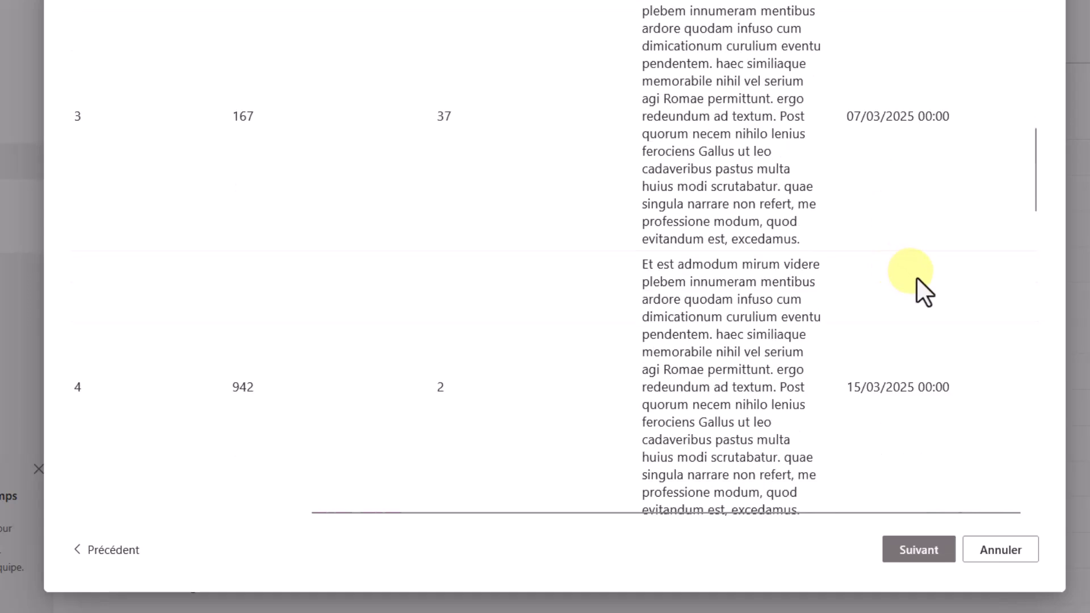
{"action": "scroll", "coordinate": [917, 277], "scroll_direction": "up", "scroll_amount": 10}
{"action": "scroll", "coordinate": [908, 272], "scroll_direction": "up", "scroll_amount": 1}
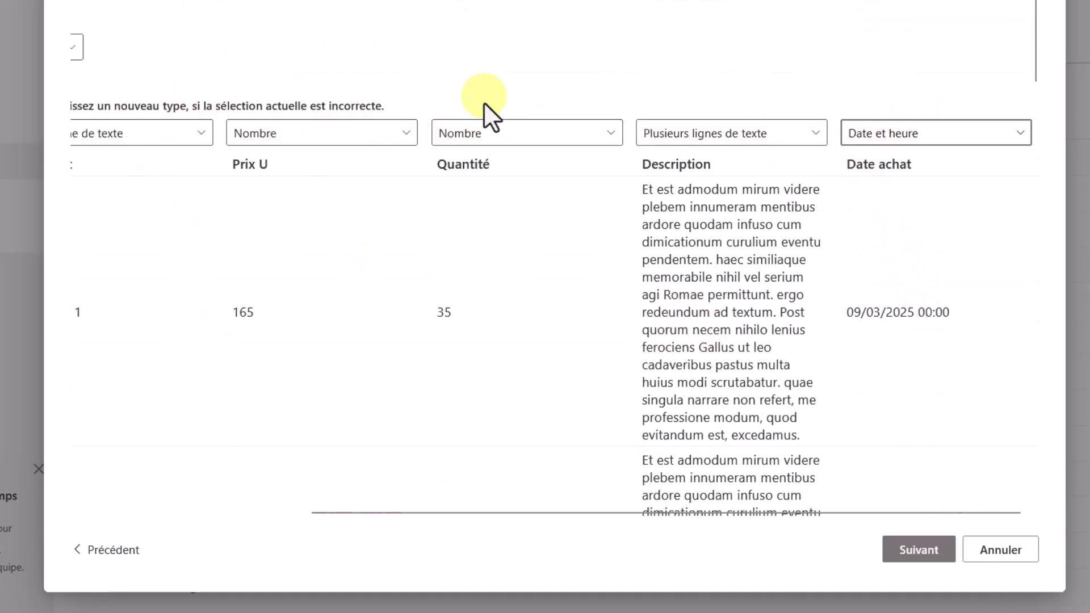
{"action": "left_click", "coordinate": [915, 550]}
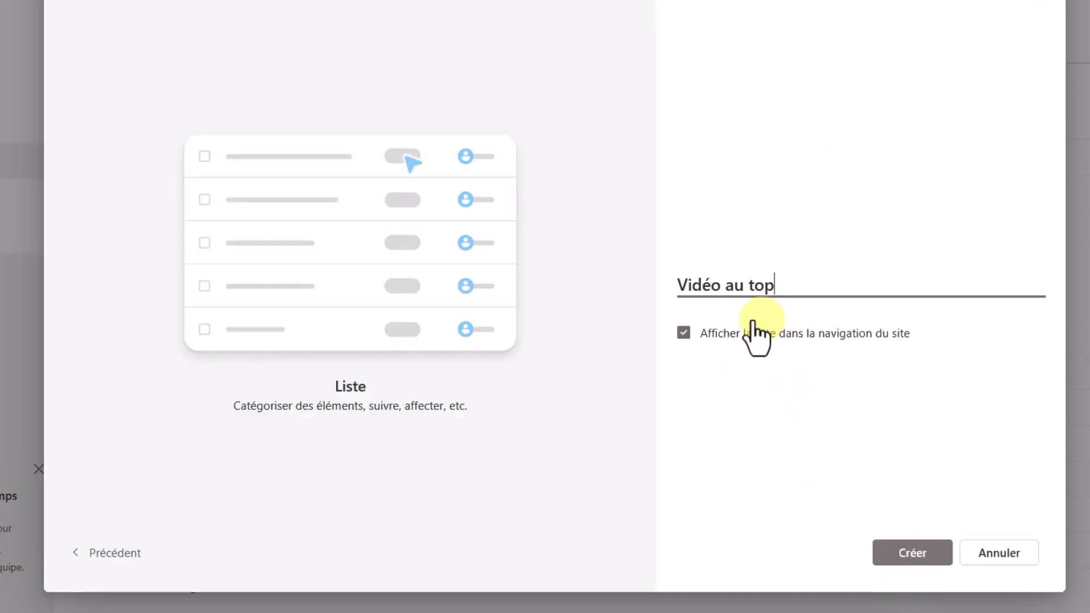
- Name the new list BDD_Stock_Tuto, leave it out of the site navigation and create it
{"action": "left_click_drag", "start_coordinate": [810, 280], "coordinate": [657, 275]}
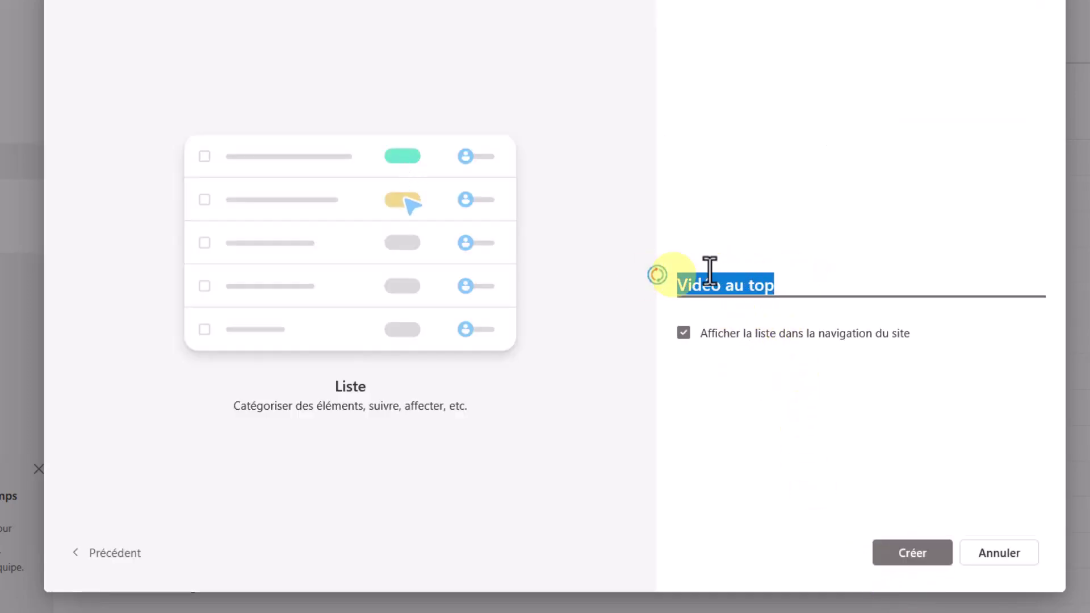
{"action": "type", "text": "BDD_Stock"}
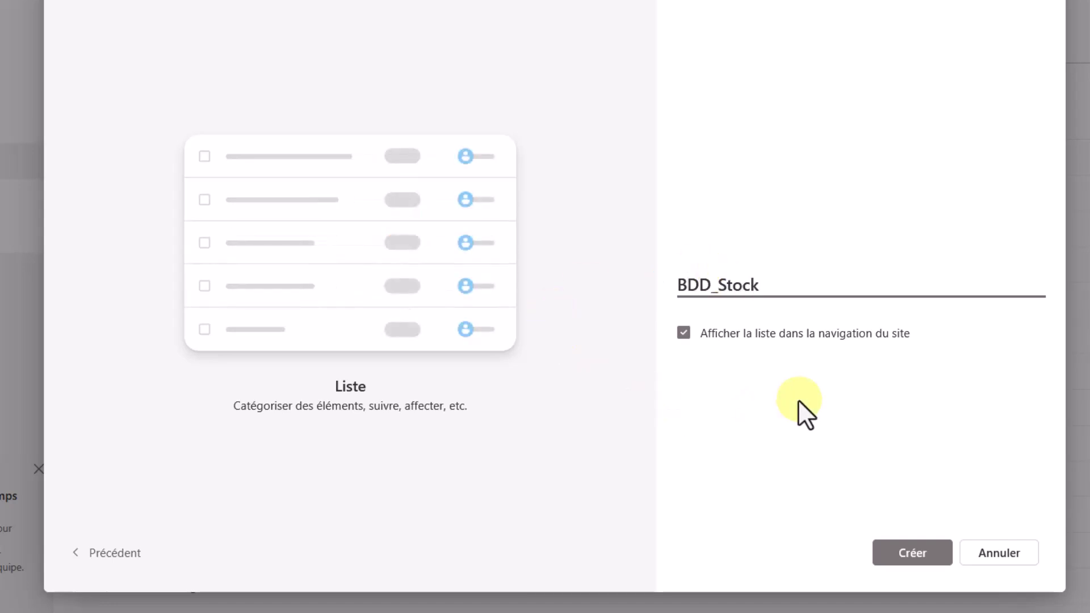
{"action": "left_click", "coordinate": [704, 339]}
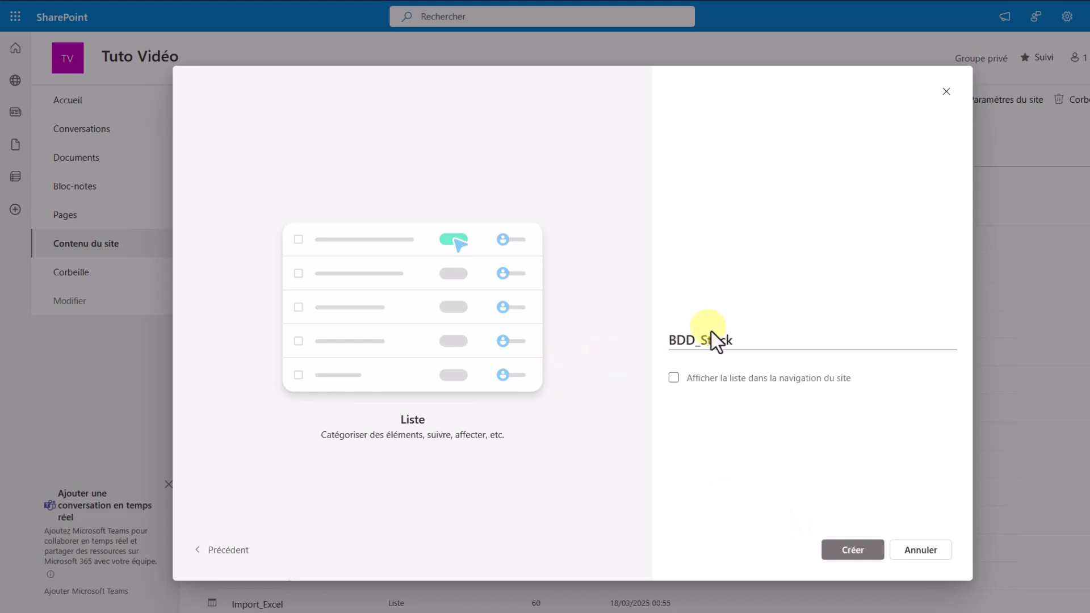
{"action": "left_click", "coordinate": [785, 333]}
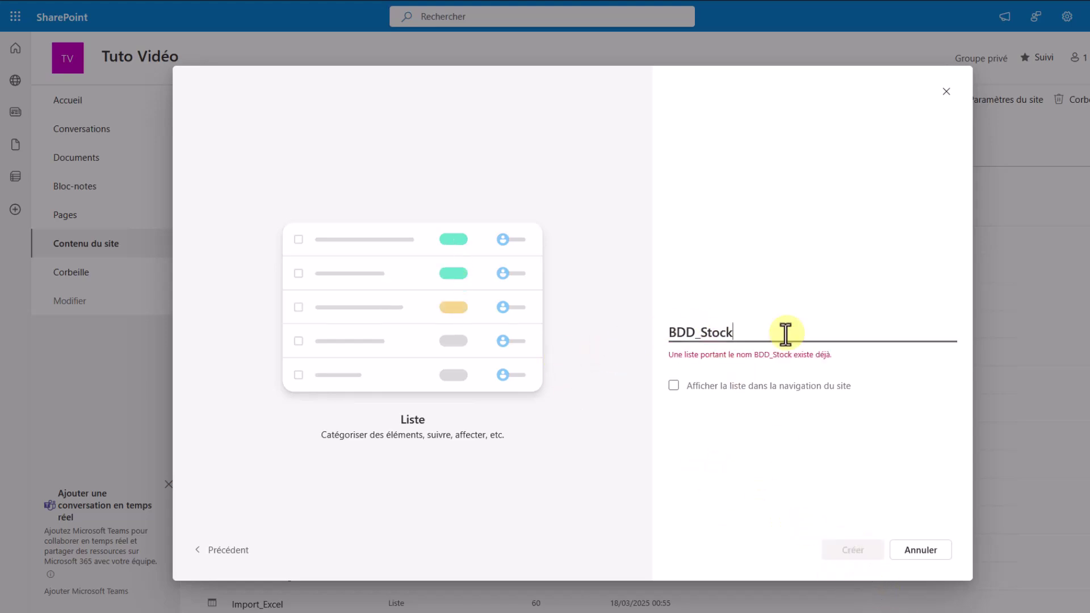
{"action": "type", "text": "_Tuto"}
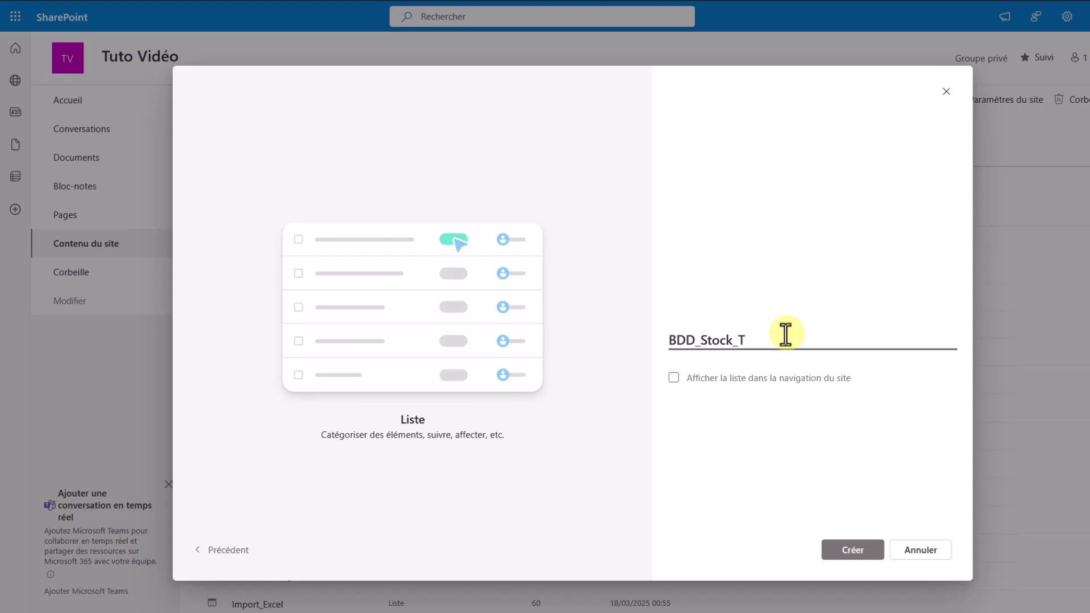
{"action": "left_click", "coordinate": [864, 556]}
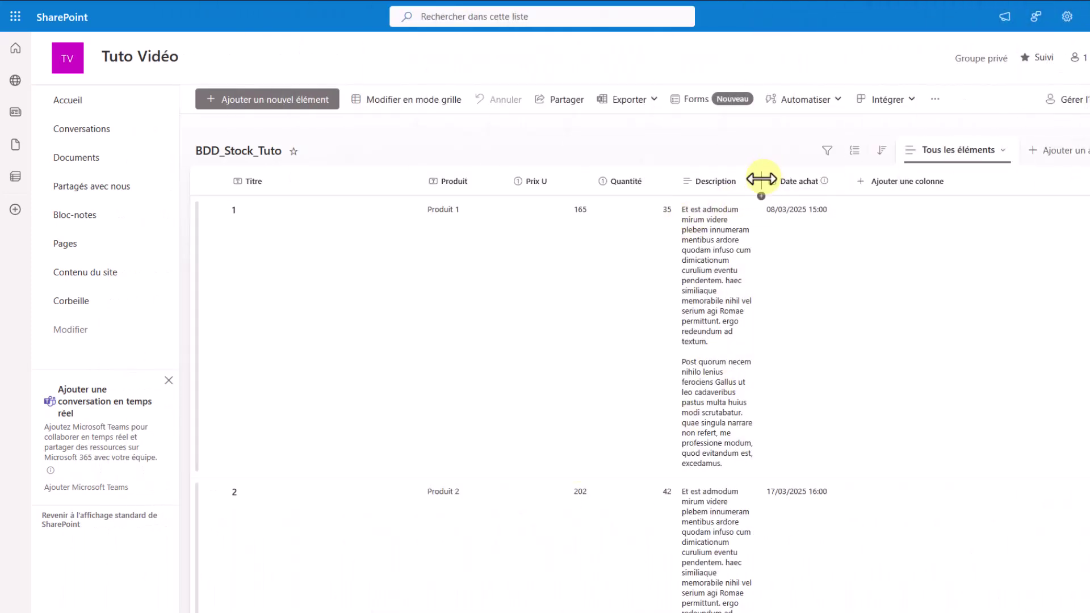
- Widen the Description column of the BDD_Stock_Tuto list and look through the imported rows
{"action": "left_click_drag", "start_coordinate": [761, 180], "coordinate": [1041, 182]}
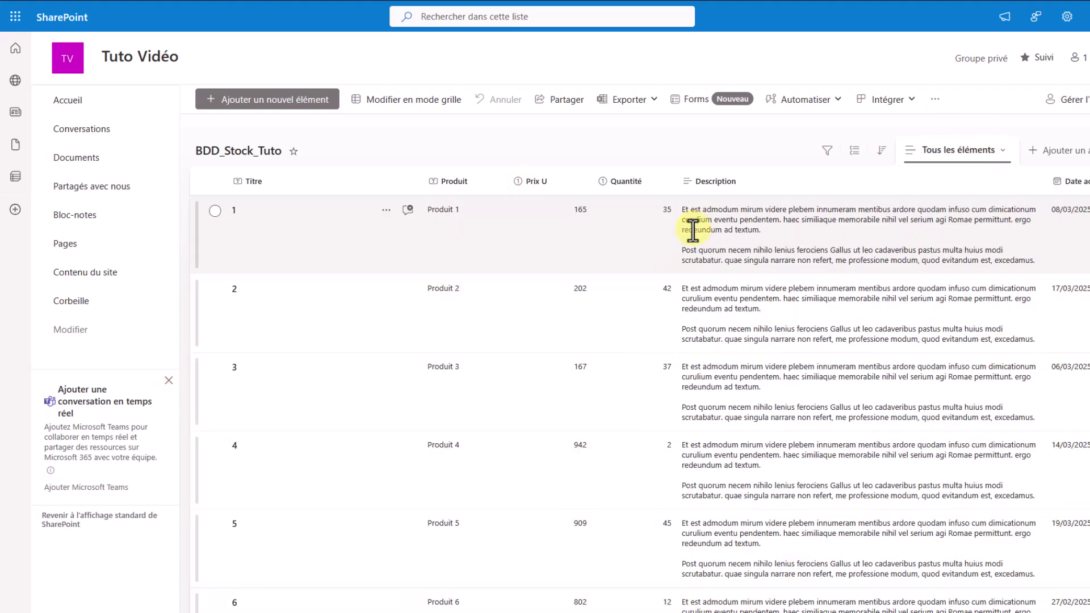
{"action": "scroll", "coordinate": [786, 323], "scroll_direction": "down", "scroll_amount": 3}
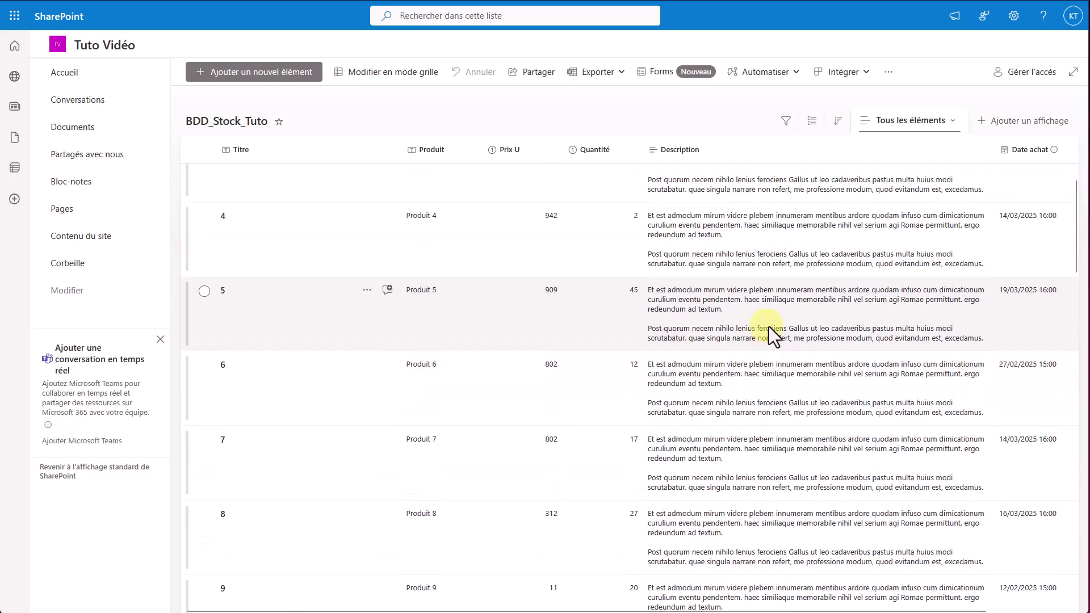
{"action": "scroll", "coordinate": [773, 335], "scroll_direction": "up", "scroll_amount": 2}
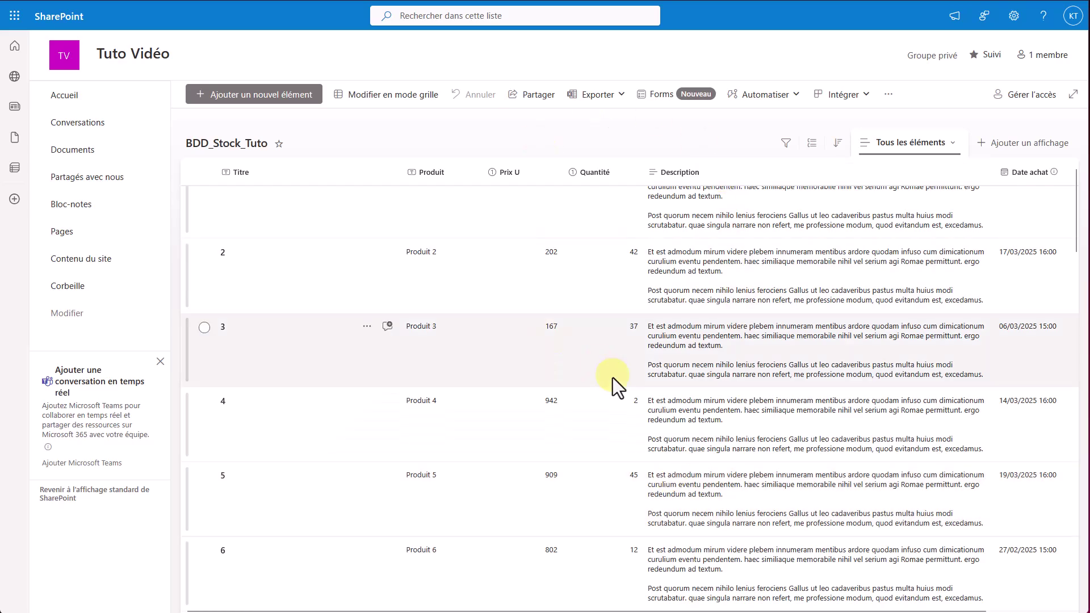
{"action": "scroll", "coordinate": [612, 386], "scroll_direction": "up", "scroll_amount": 1}
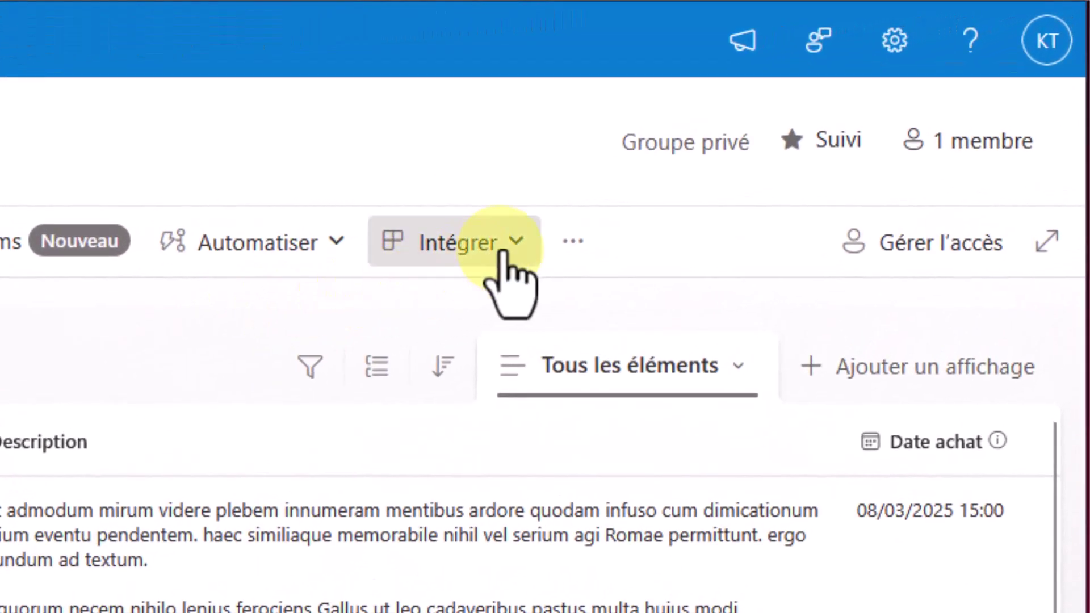
- Create a Power Apps application from the BDD_Stock_Tuto list
{"action": "left_click", "coordinate": [502, 251]}
{"action": "mouse_move", "coordinate": [523, 297]}
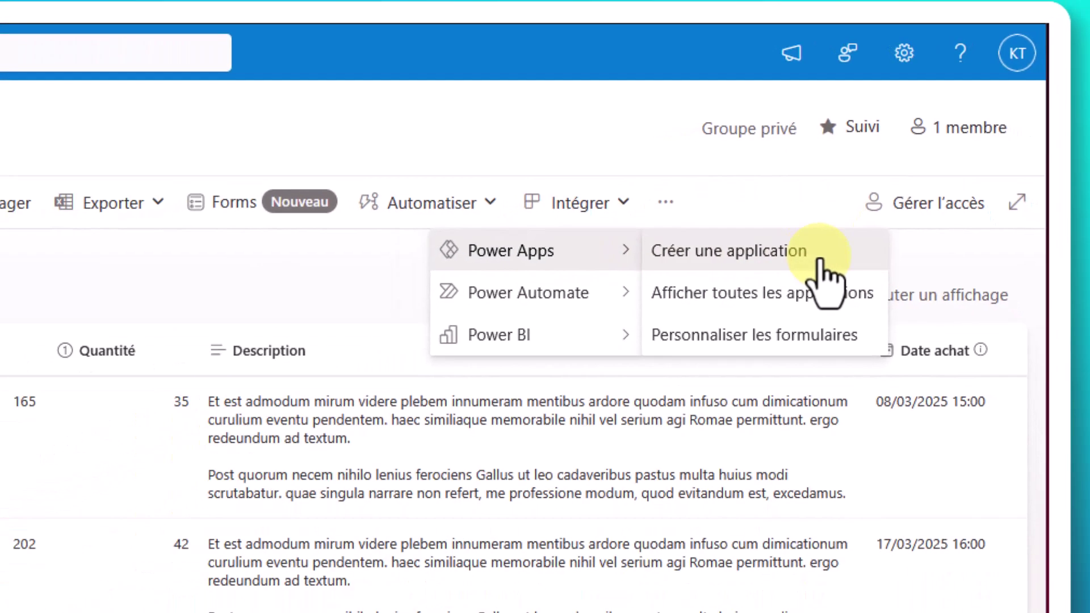
{"action": "left_click", "coordinate": [820, 261]}
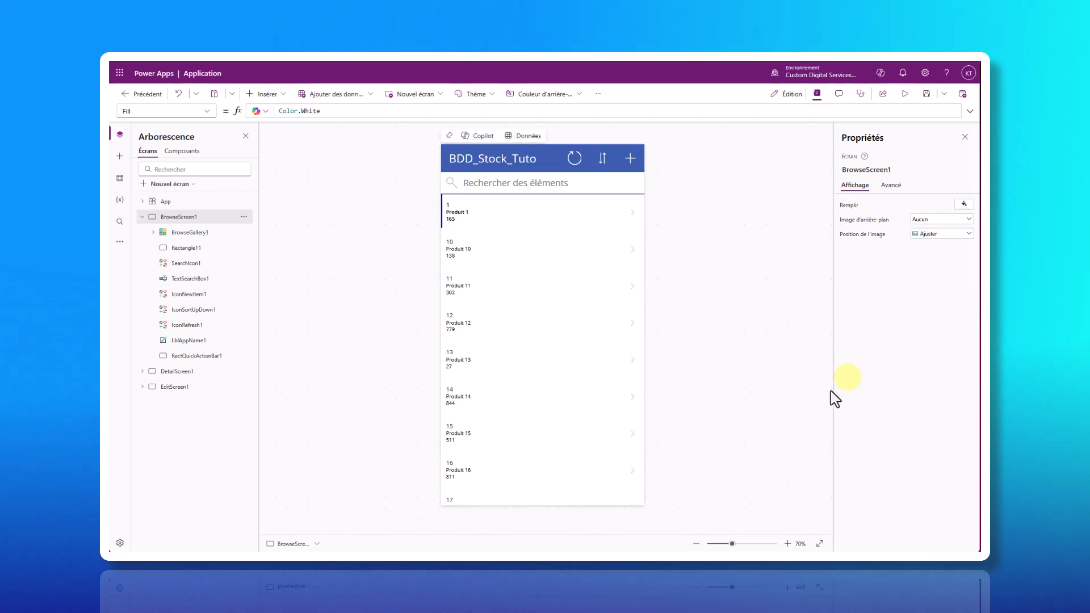
- Collapse BrowseScreen1 in the screen tree, preview the app and open the details of Produit 1
{"action": "left_click", "coordinate": [142, 218]}
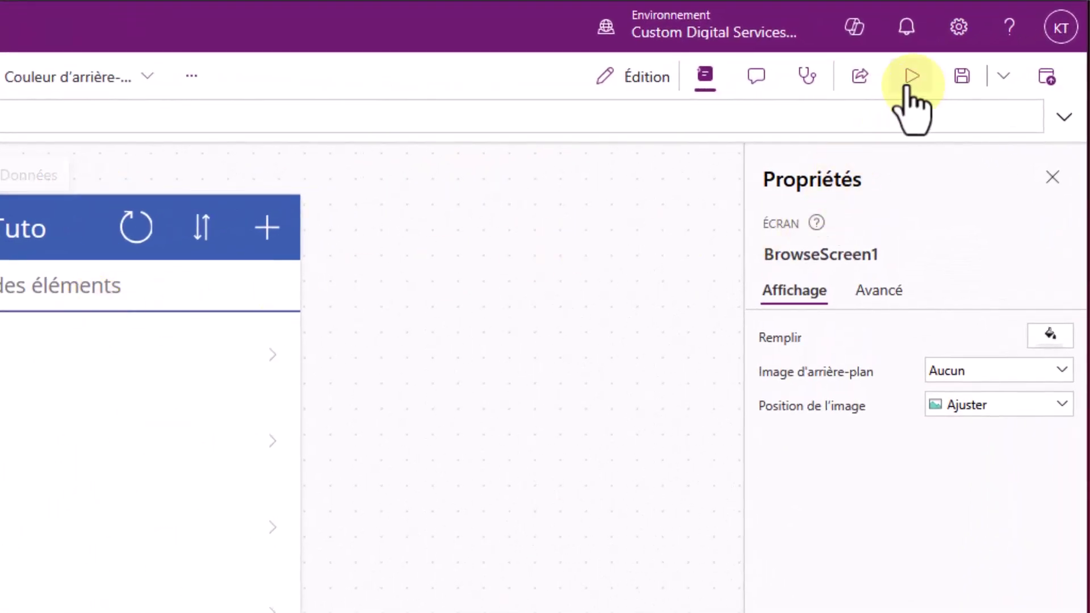
{"action": "left_click", "coordinate": [911, 77]}
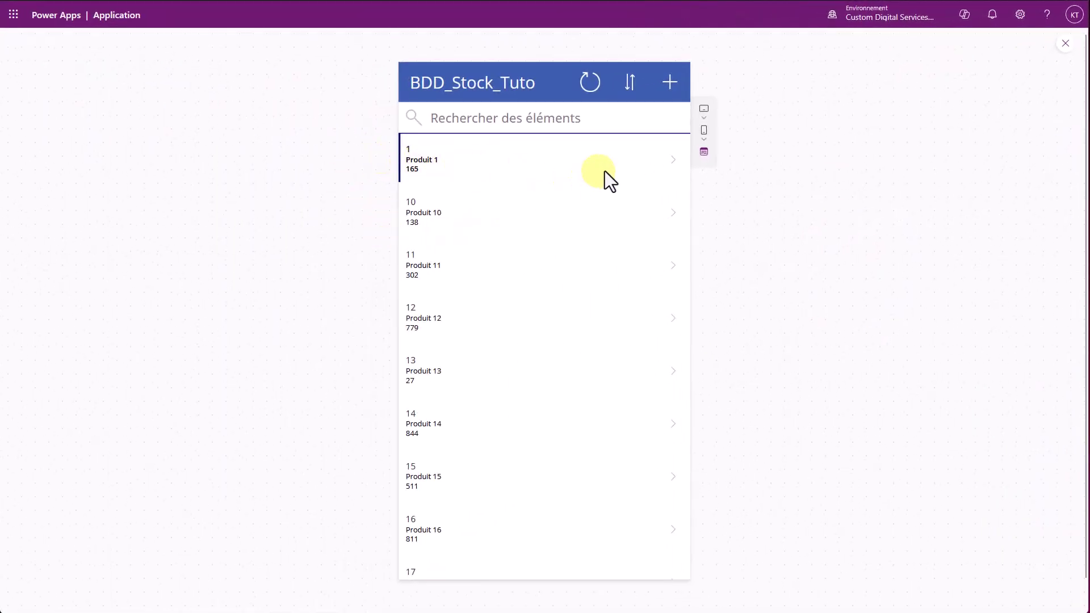
{"action": "left_click", "coordinate": [673, 161]}
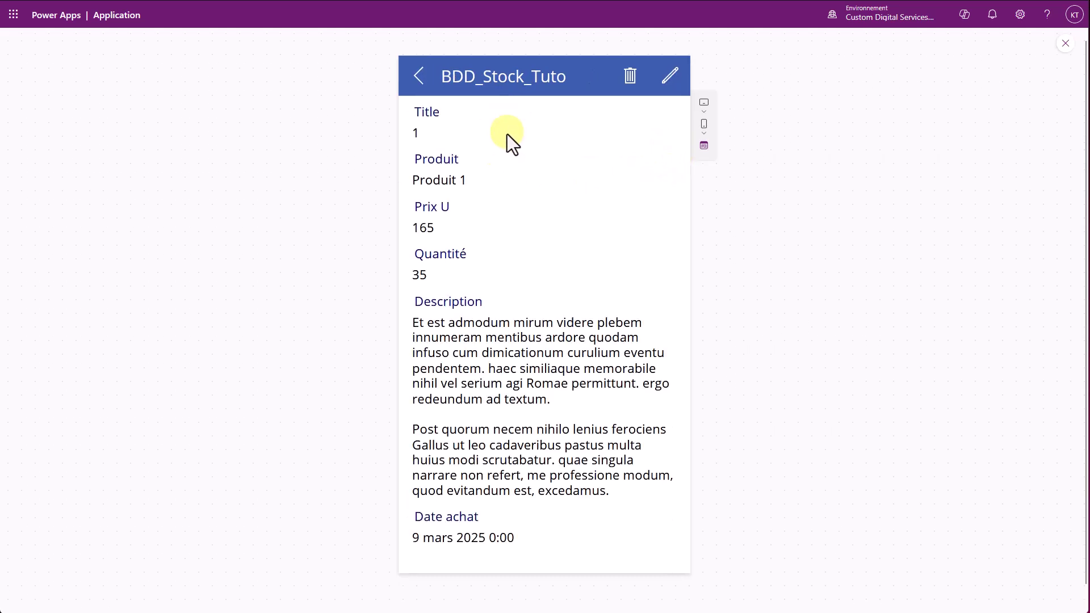
- Edit Produit 1 in the app, setting Prix U to 200 and Quantité to 20, and save the record
{"action": "left_click", "coordinate": [670, 91]}
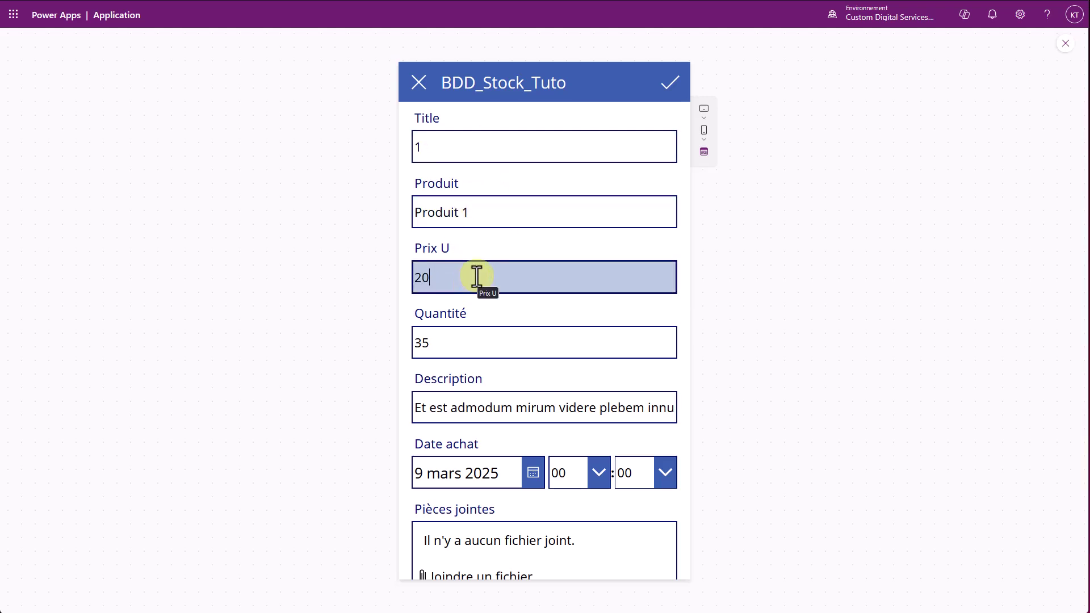
{"action": "left_click", "coordinate": [436, 277]}
{"action": "double_click", "coordinate": [443, 347]}
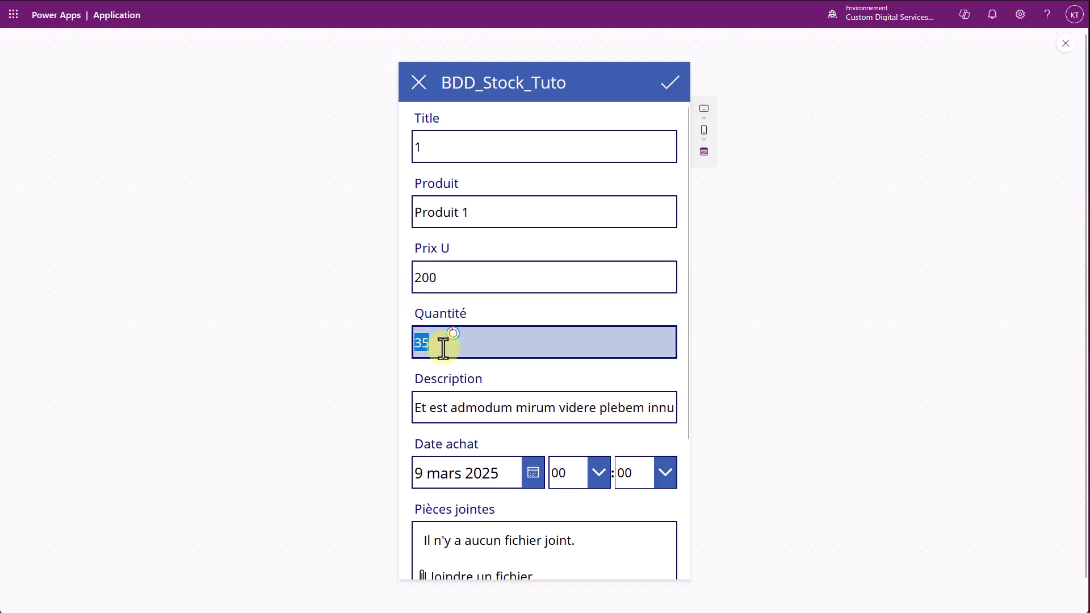
{"action": "type", "text": "20"}
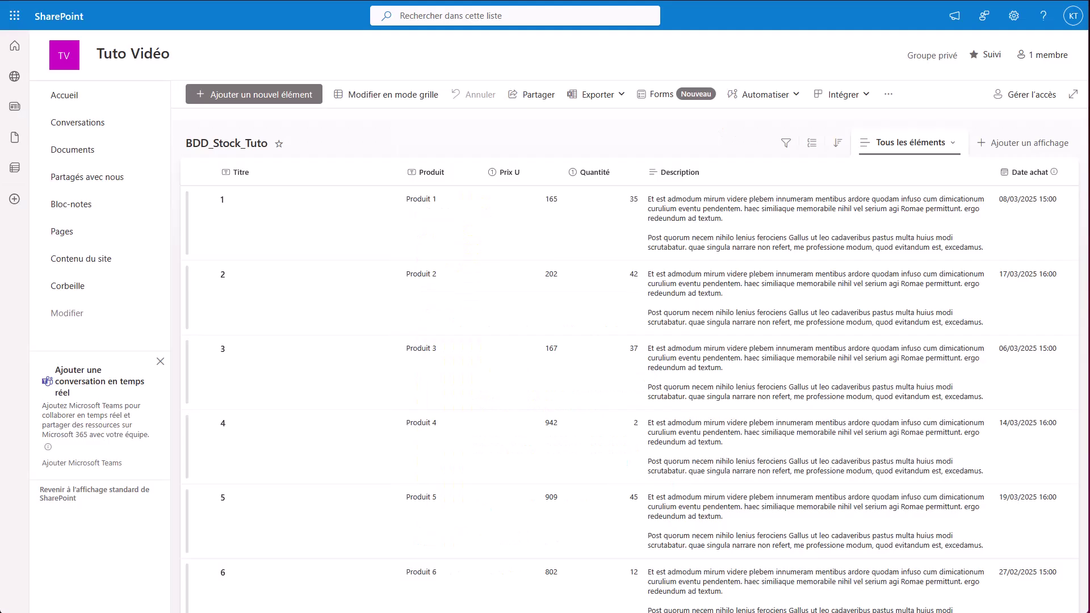
- Switch to the BDD_Stock_Tuto list in SharePoint, reload it and select the Produit 1 row to check its price and quantity
{"action": "key", "text": "F5"}
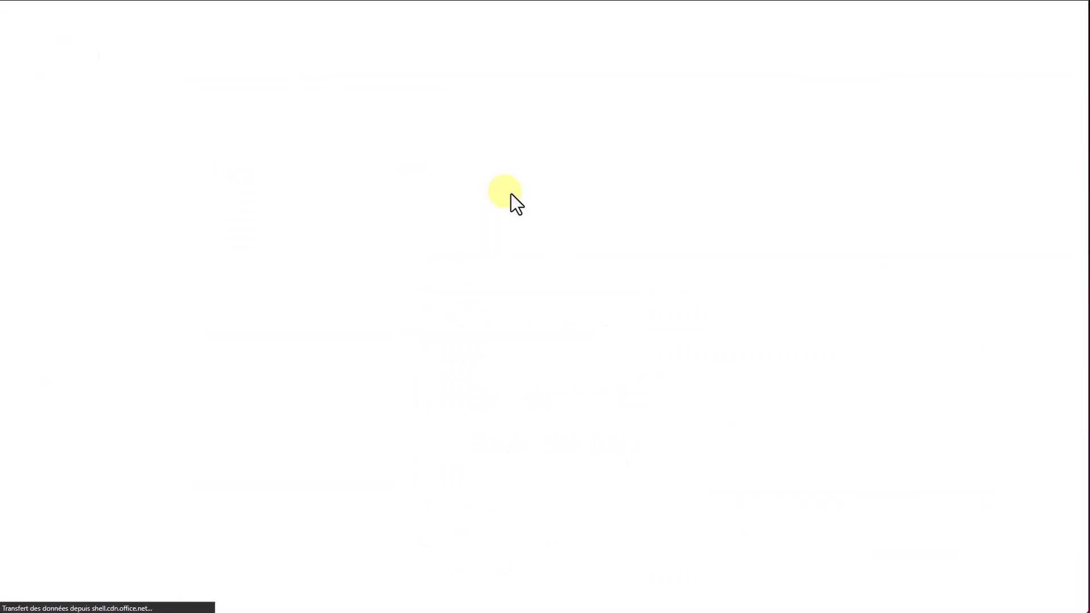
{"action": "left_click", "coordinate": [397, 221]}
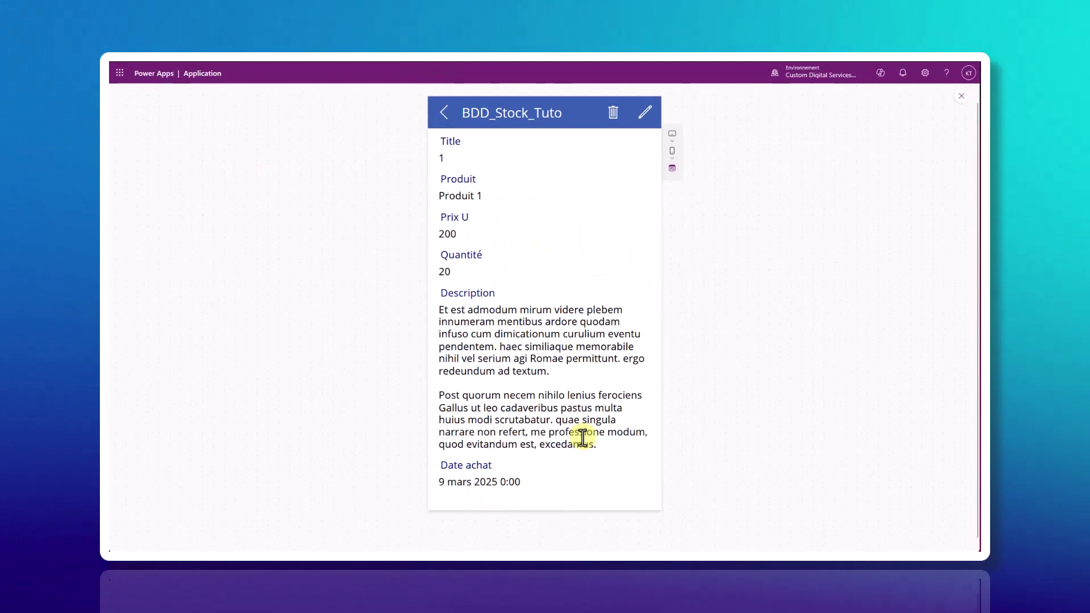
- Switch to the Power Apps preview and start a new record: Produit La vidéo du jour, Prix U 99, Quantité 1, Description C'est trop bien
{"action": "left_click", "coordinate": [442, 126]}
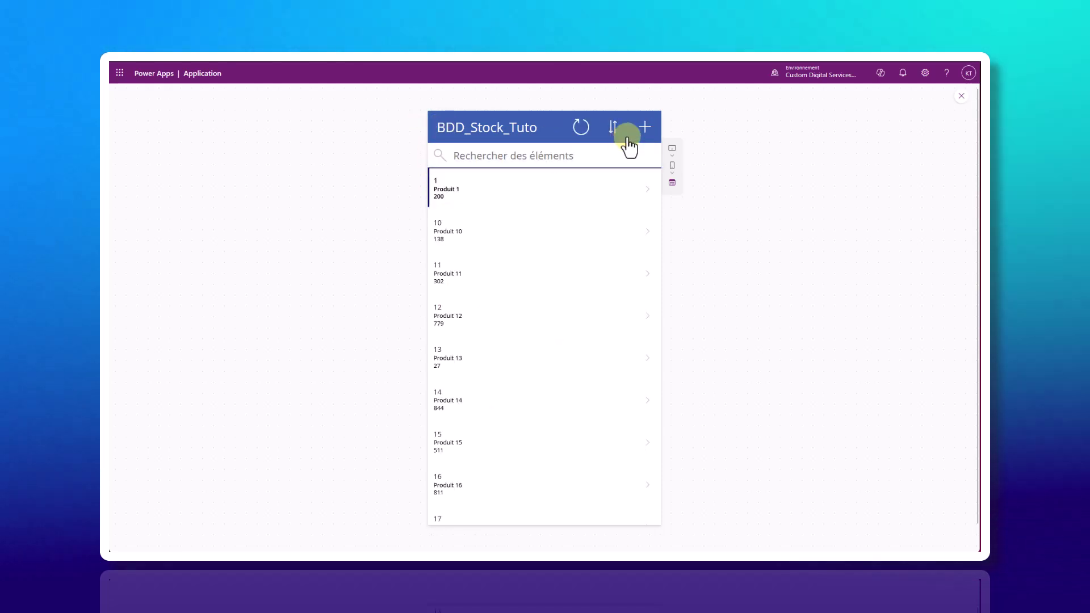
{"action": "left_click", "coordinate": [645, 126]}
{"action": "left_click", "coordinate": [510, 222]}
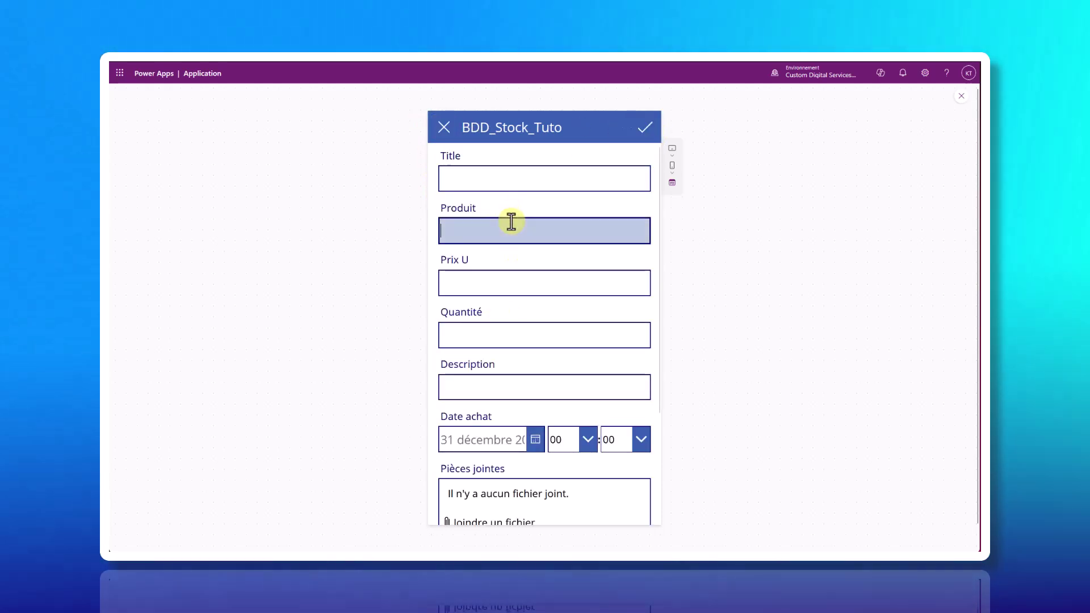
{"action": "type", "text": "La vidéo du jour"}
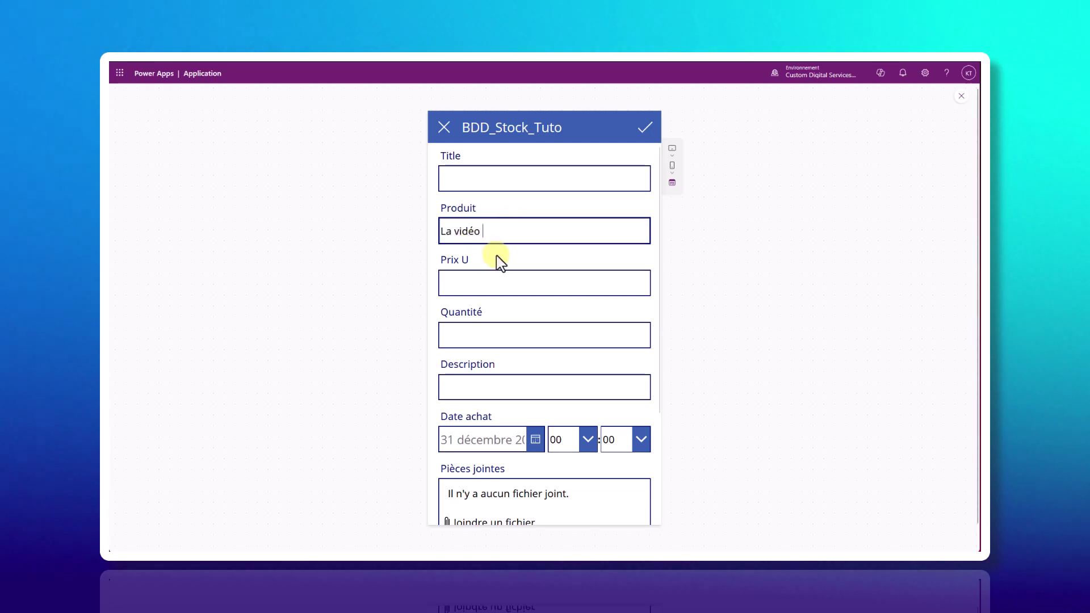
{"action": "left_click", "coordinate": [615, 282]}
{"action": "type", "text": "99"}
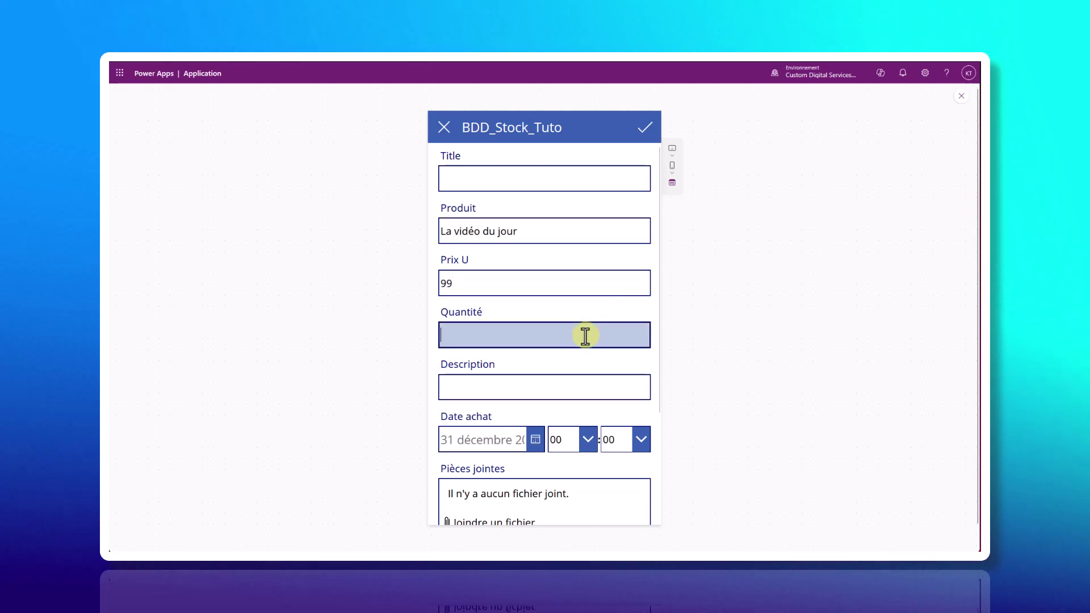
{"action": "type", "text": "1"}
{"action": "left_click", "coordinate": [585, 388]}
{"action": "type", "text": "C"}
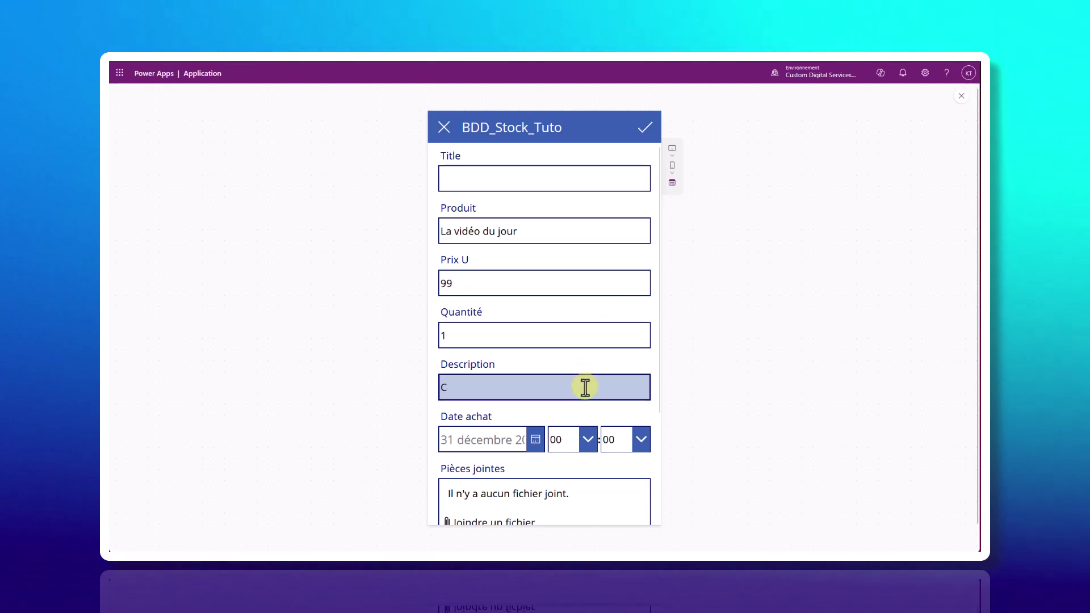
{"action": "type", "text": "'est trop bizen"}
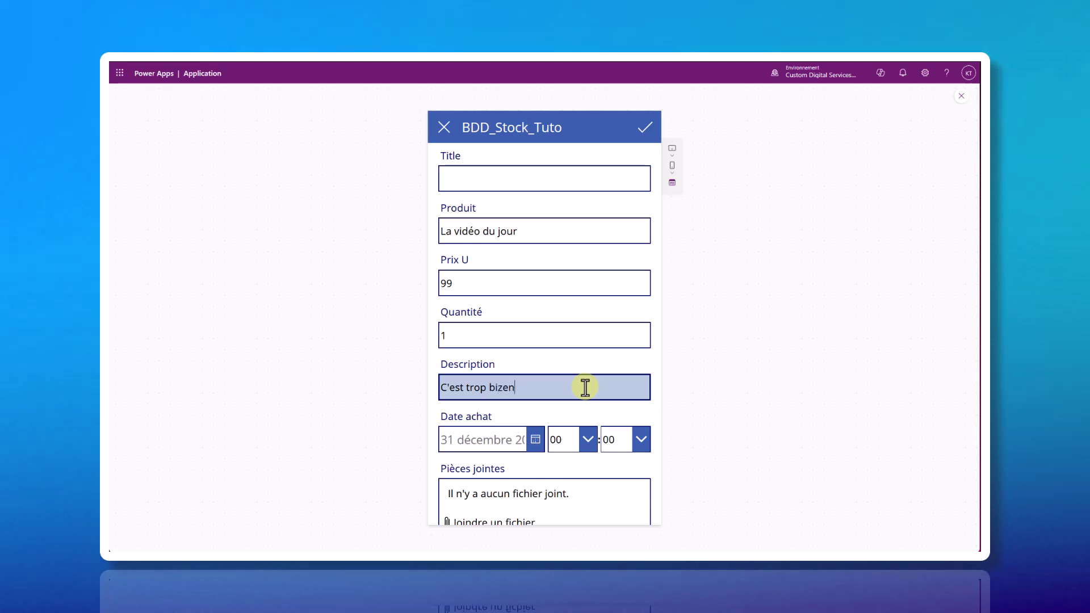
- Set the new record's Date achat to 26 mars 2025 at 20:04, look at the attachments area and save the record
{"action": "scroll", "coordinate": [450, 443], "scroll_direction": "down", "scroll_amount": 1}
{"action": "left_click", "coordinate": [535, 446]}
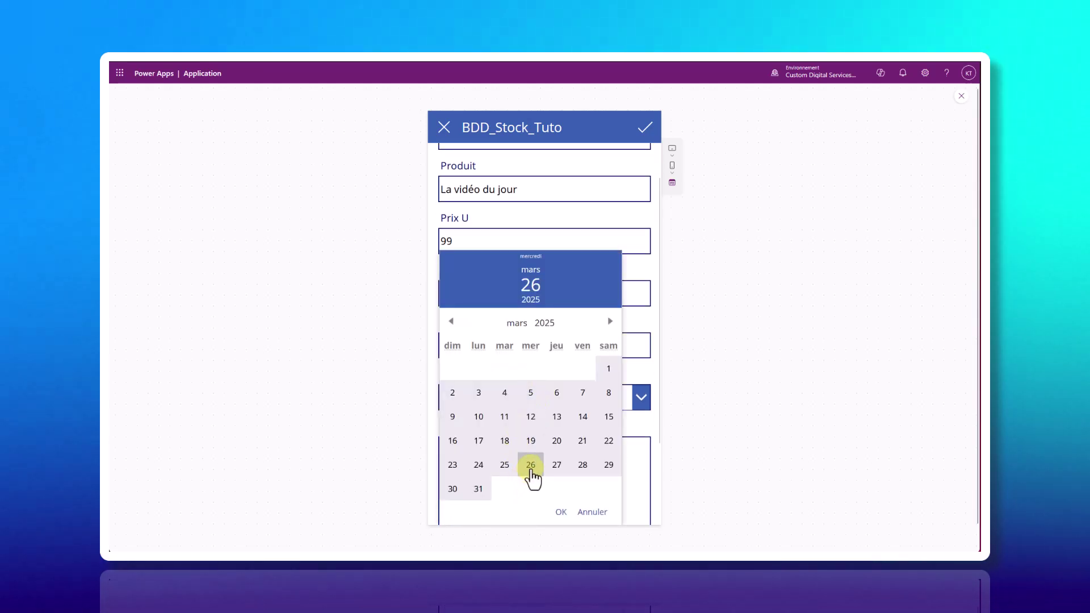
{"action": "left_click", "coordinate": [530, 465]}
{"action": "left_click", "coordinate": [561, 512]}
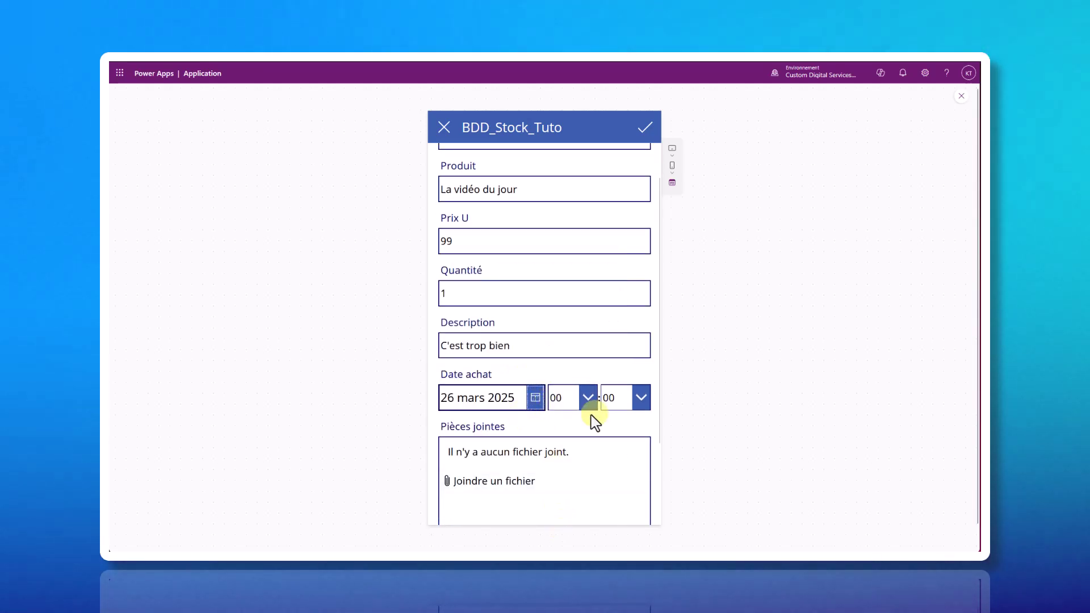
{"action": "left_click", "coordinate": [588, 399]}
{"action": "scroll", "coordinate": [577, 355], "scroll_direction": "down", "scroll_amount": 4}
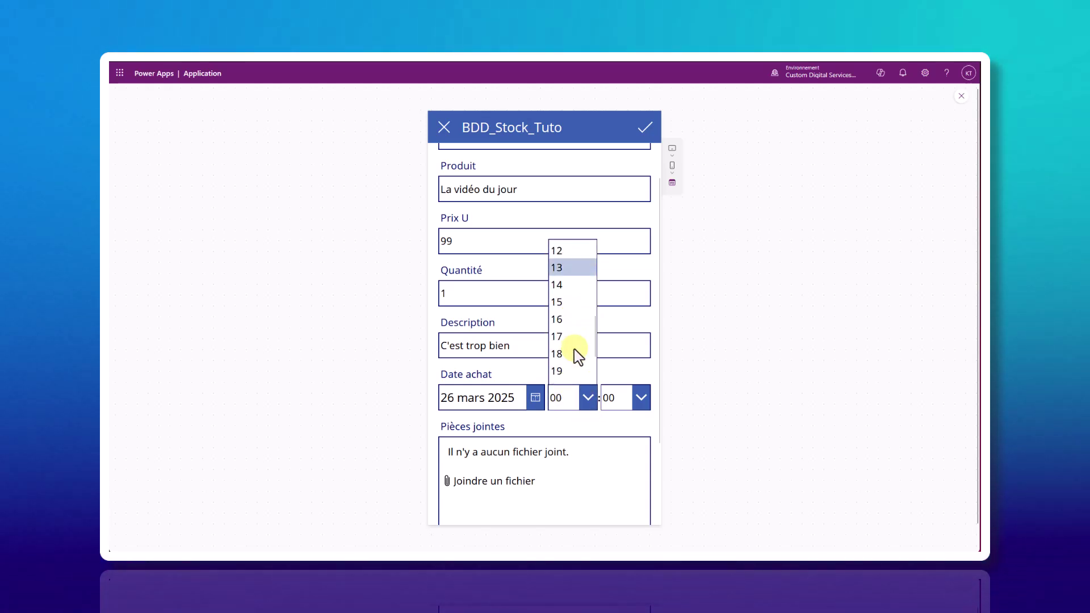
{"action": "scroll", "coordinate": [577, 352], "scroll_direction": "down", "scroll_amount": 1}
{"action": "left_click", "coordinate": [577, 348]}
{"action": "left_click", "coordinate": [625, 398]}
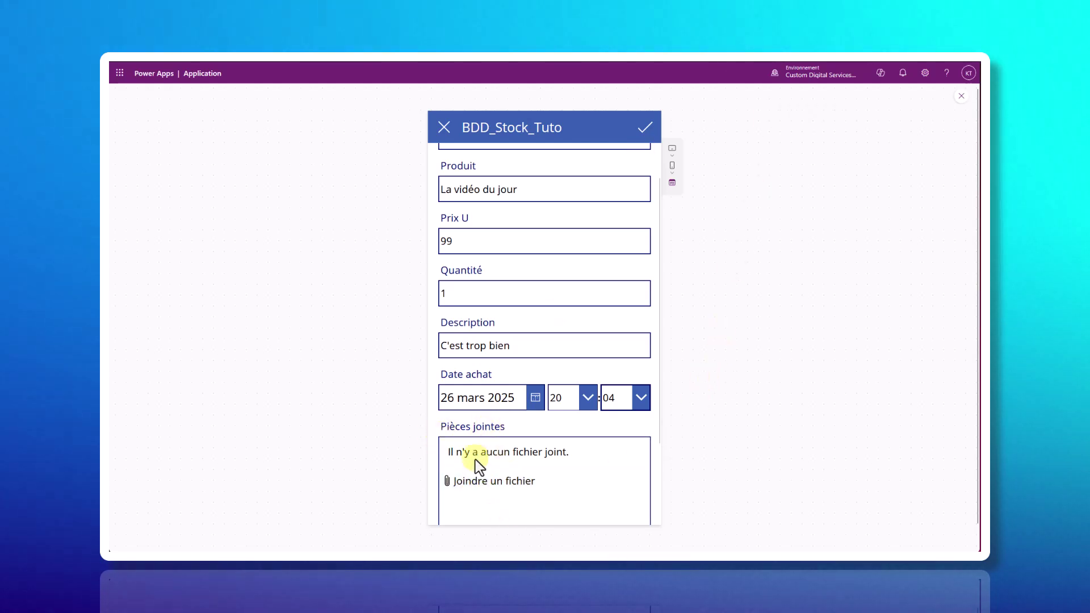
{"action": "scroll", "coordinate": [497, 438], "scroll_direction": "down", "scroll_amount": 2}
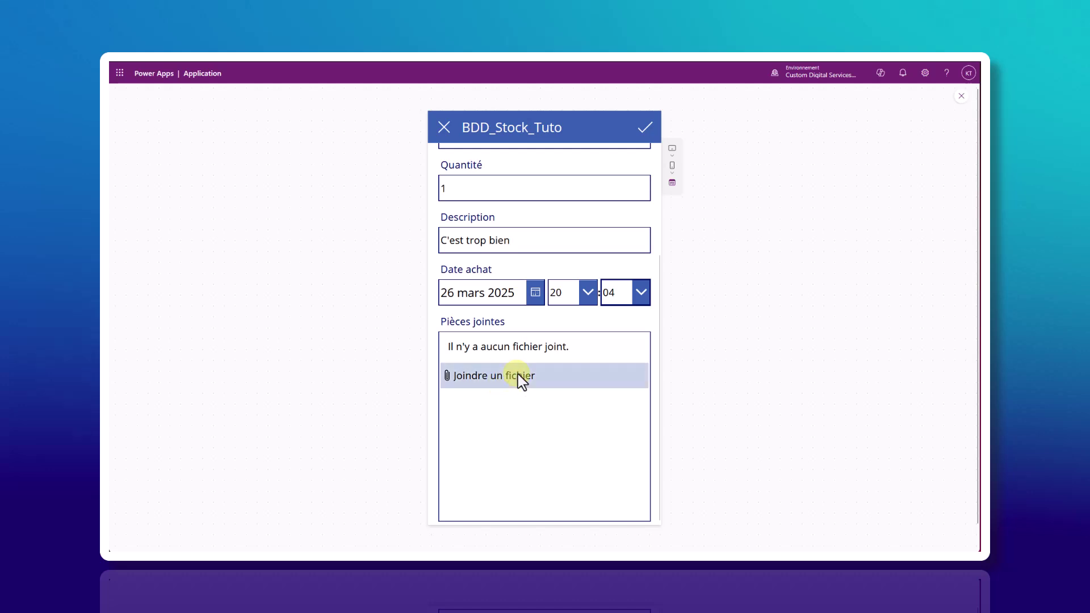
{"action": "left_click", "coordinate": [647, 130]}
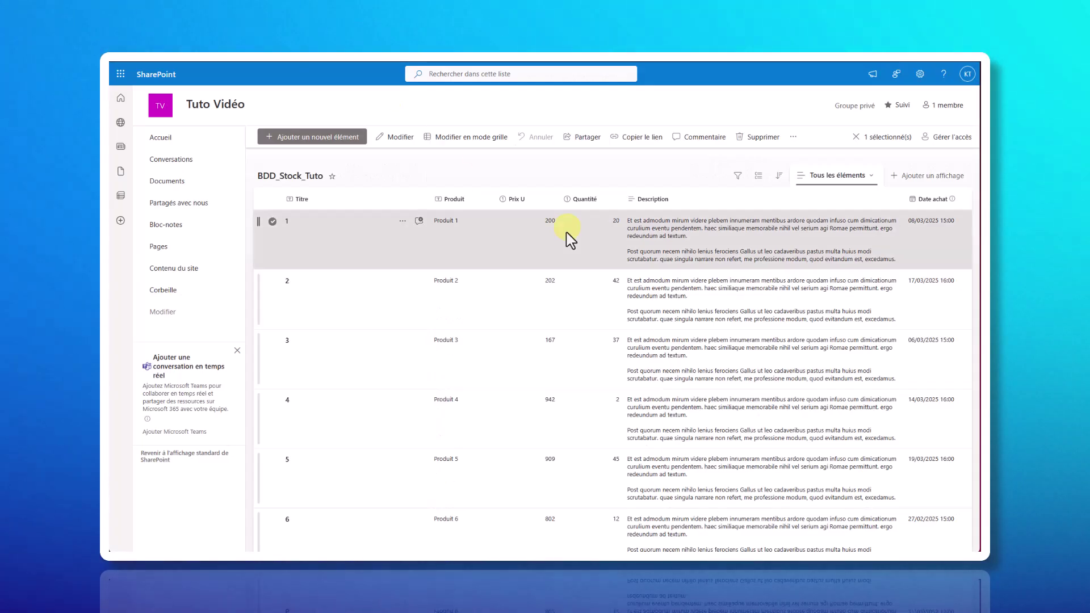
- Switch to the SharePoint list, reload it and select the La vidéo du jour row at its end to check the new record
{"action": "key", "text": "F5"}
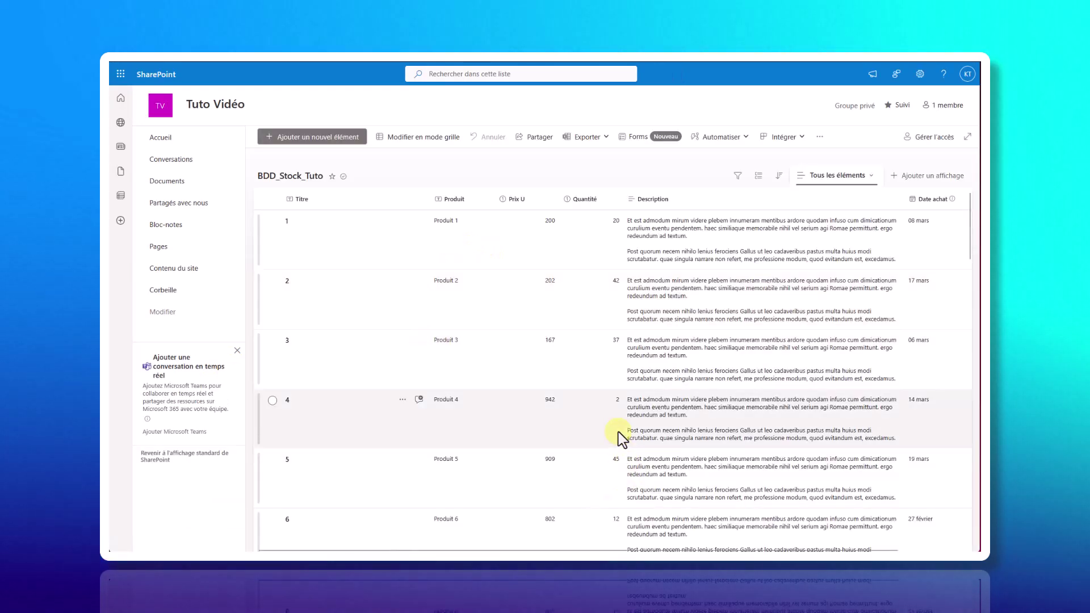
{"action": "scroll", "coordinate": [738, 386], "scroll_direction": "down", "scroll_amount": 20}
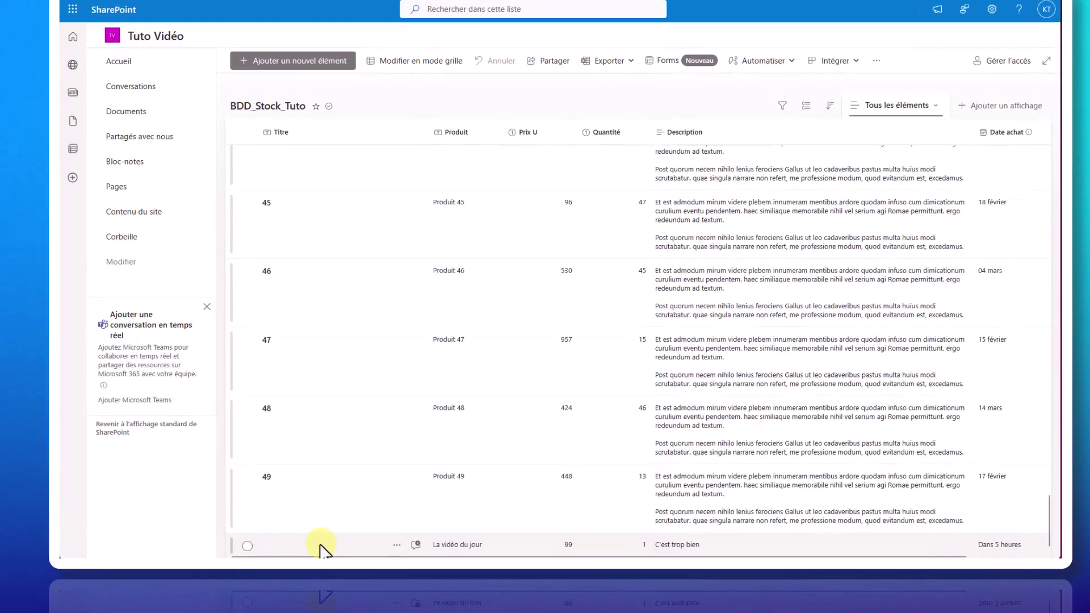
{"action": "left_click", "coordinate": [390, 544]}
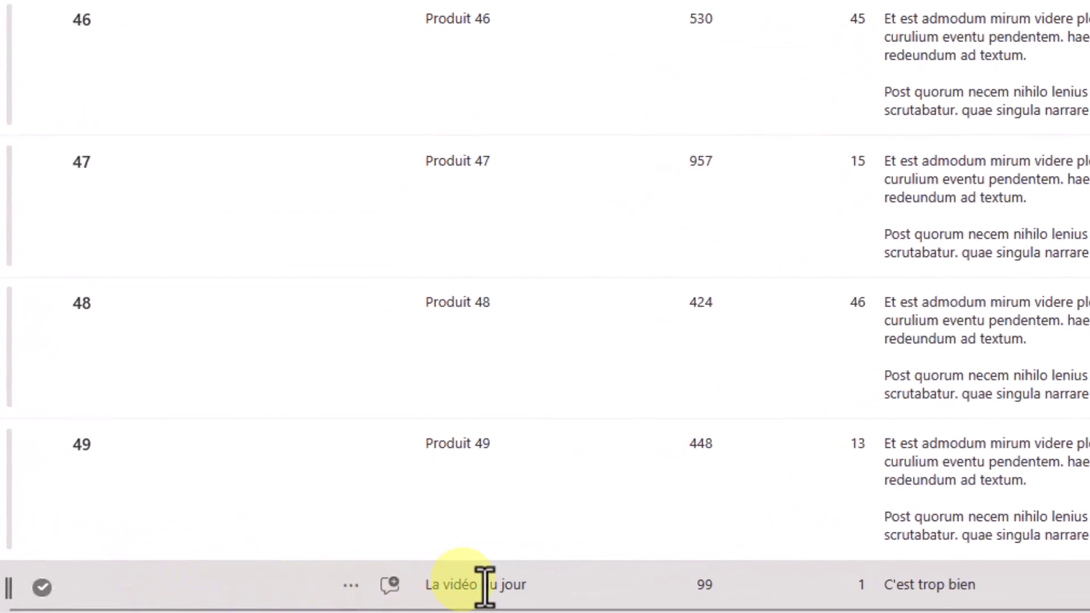
- Review the product rows of the BDD_Stock_Tuto list from the last record back toward the beginning
{"action": "left_click_drag", "start_coordinate": [567, 607], "coordinate": [340, 585]}
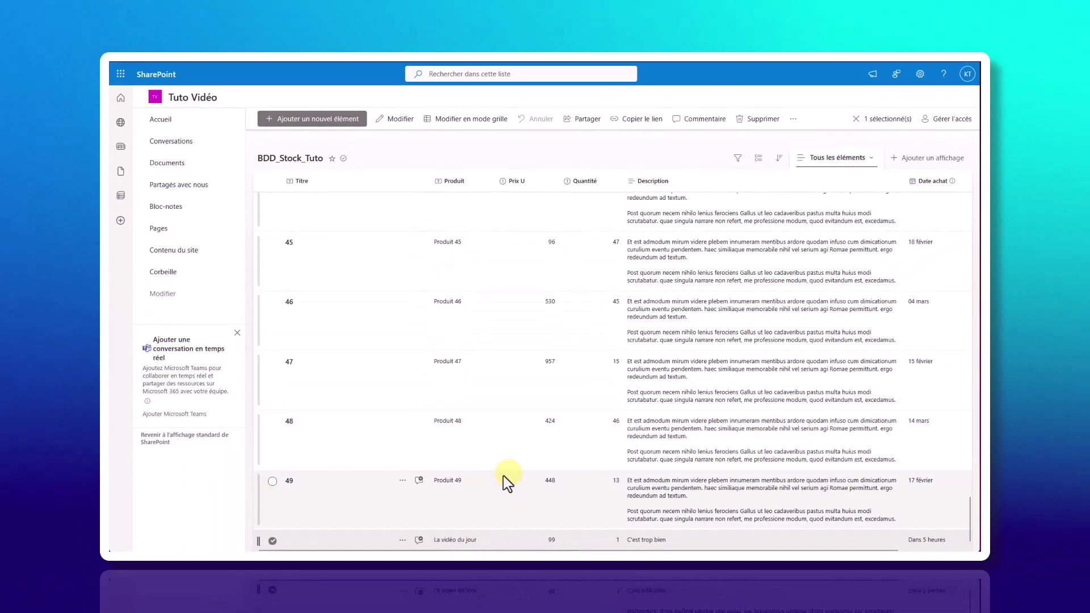
{"action": "scroll", "coordinate": [353, 507], "scroll_direction": "up", "scroll_amount": 2}
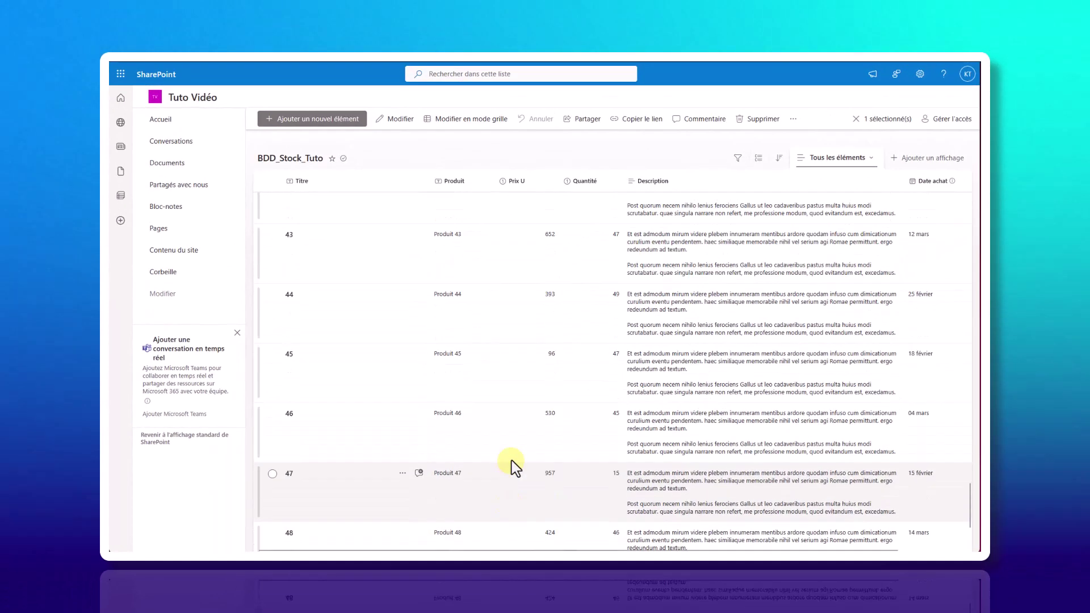
{"action": "scroll", "coordinate": [514, 466], "scroll_direction": "up", "scroll_amount": 3}
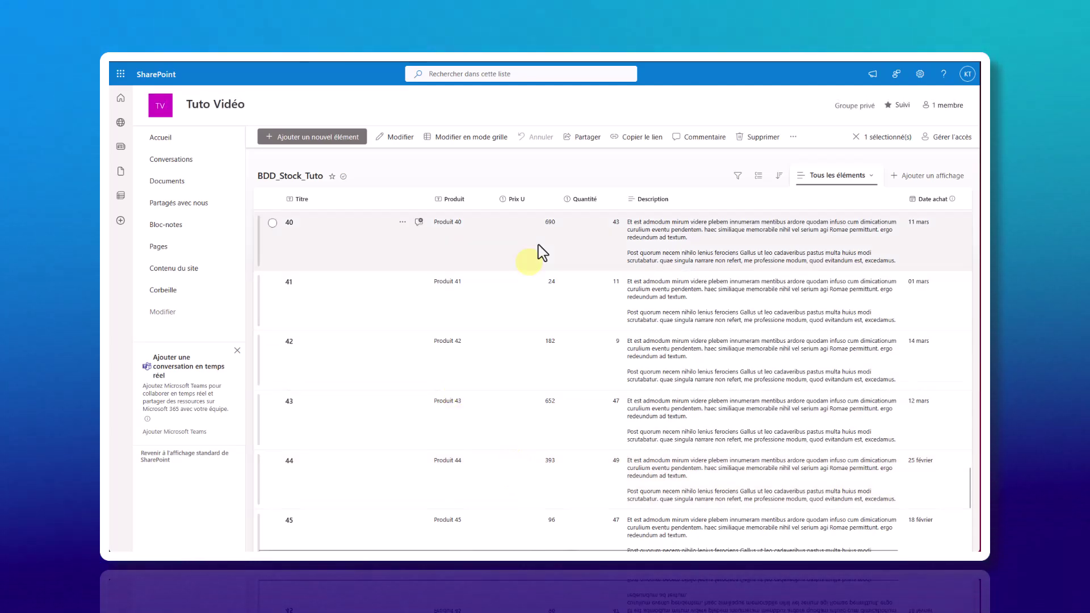
{"action": "scroll", "coordinate": [547, 300], "scroll_direction": "up", "scroll_amount": 5}
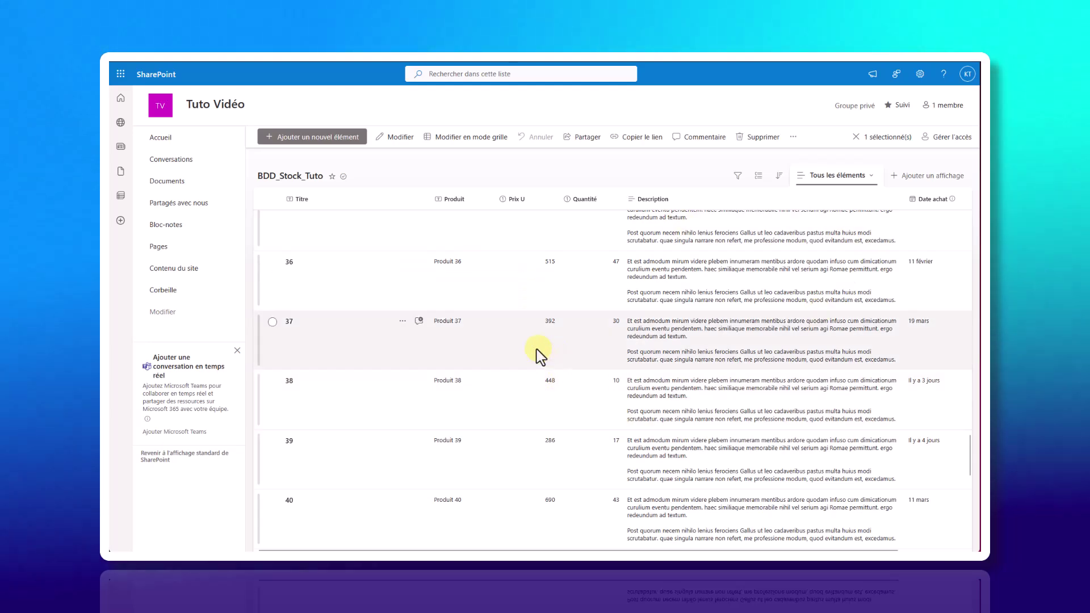
{"action": "scroll", "coordinate": [493, 296], "scroll_direction": "up", "scroll_amount": 7}
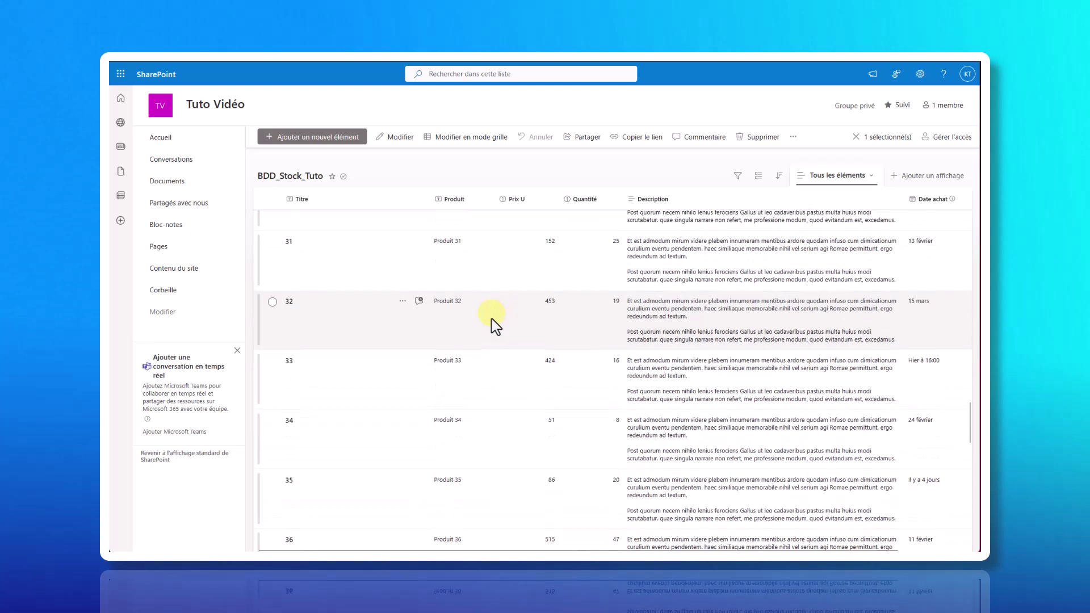
{"action": "scroll", "coordinate": [553, 214], "scroll_direction": "up", "scroll_amount": 3}
- Clear the row selection in the SharePoint list and look at the available export options
{"action": "left_click", "coordinate": [511, 176]}
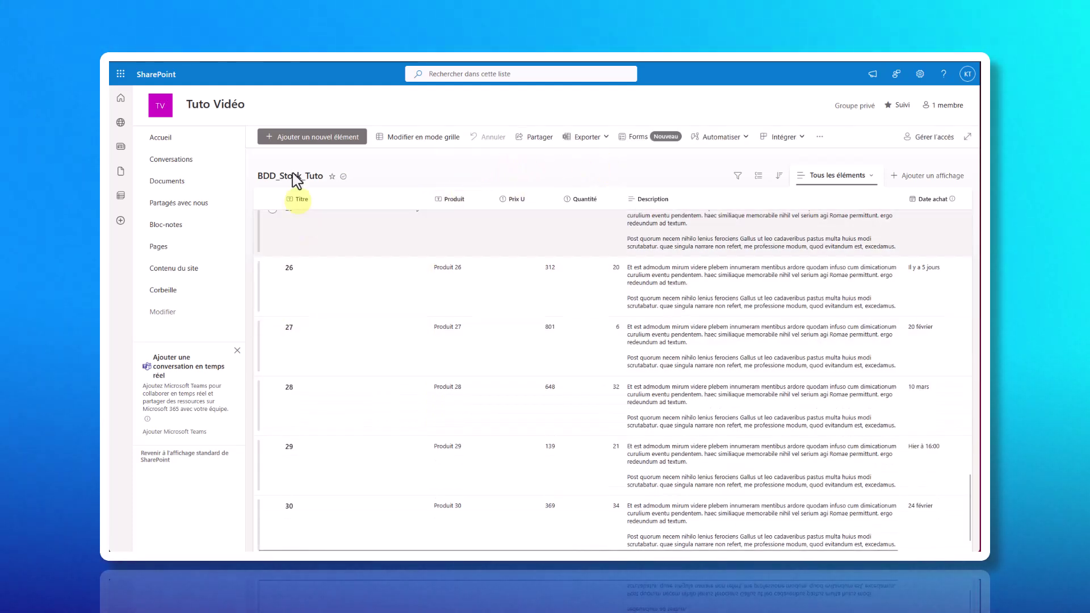
{"action": "left_click", "coordinate": [299, 223]}
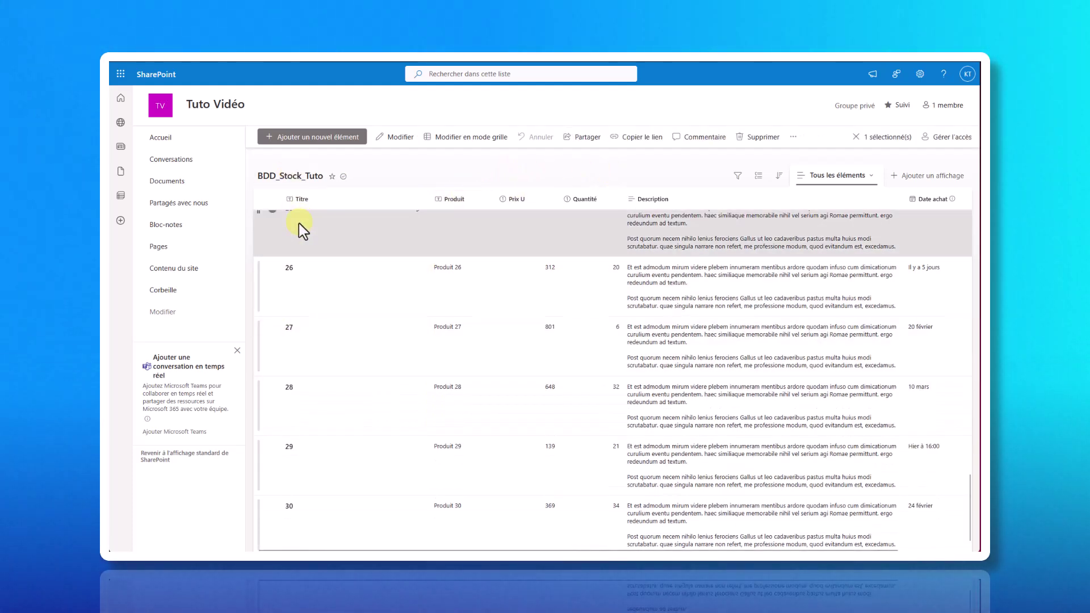
{"action": "left_click", "coordinate": [404, 174]}
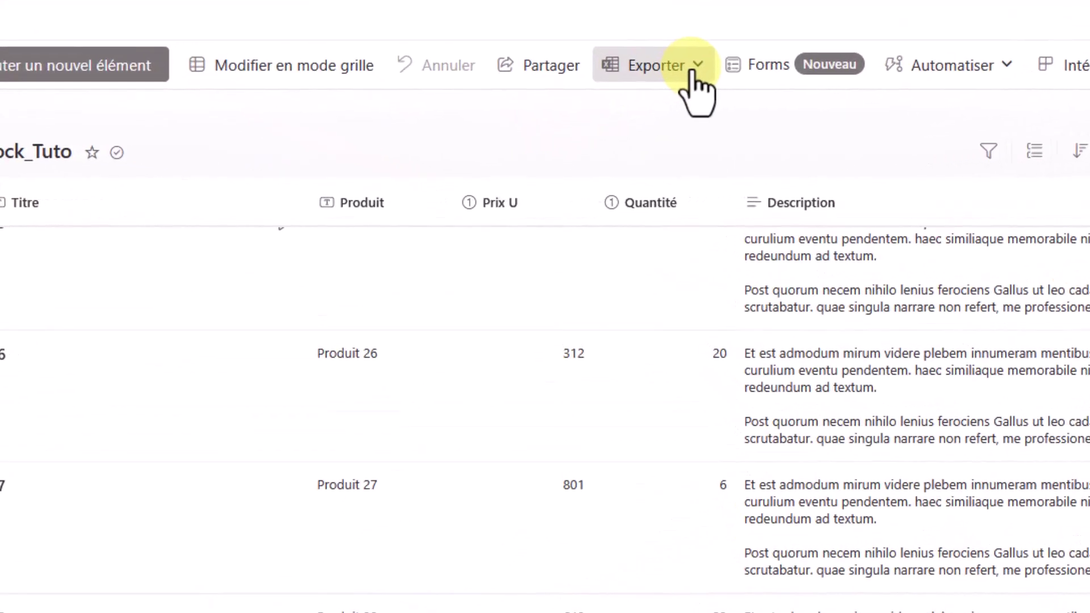
{"action": "left_click", "coordinate": [596, 137]}
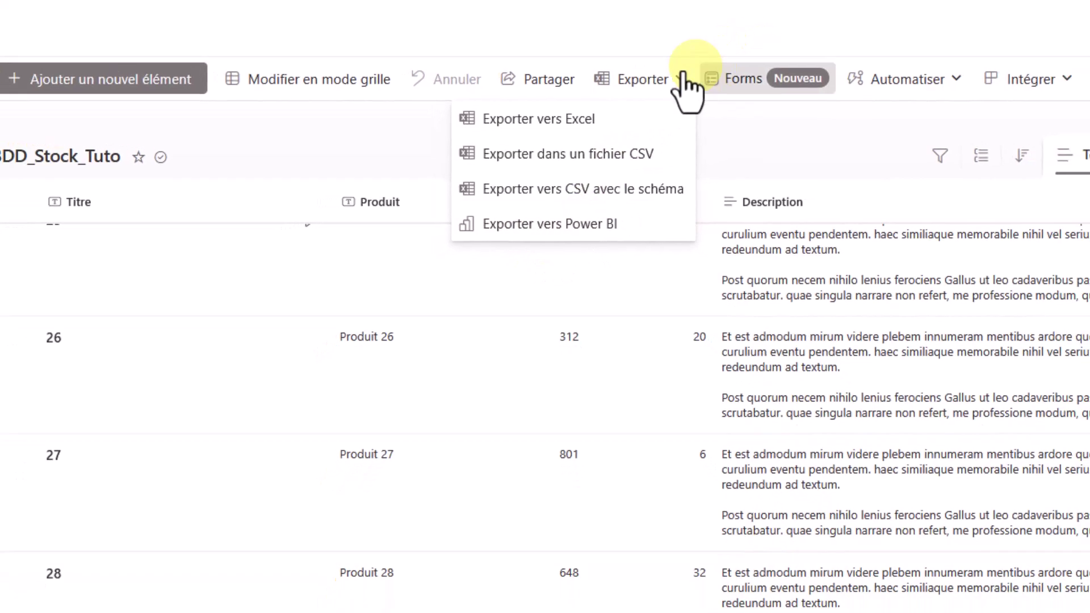
{"action": "left_click", "coordinate": [730, 152]}
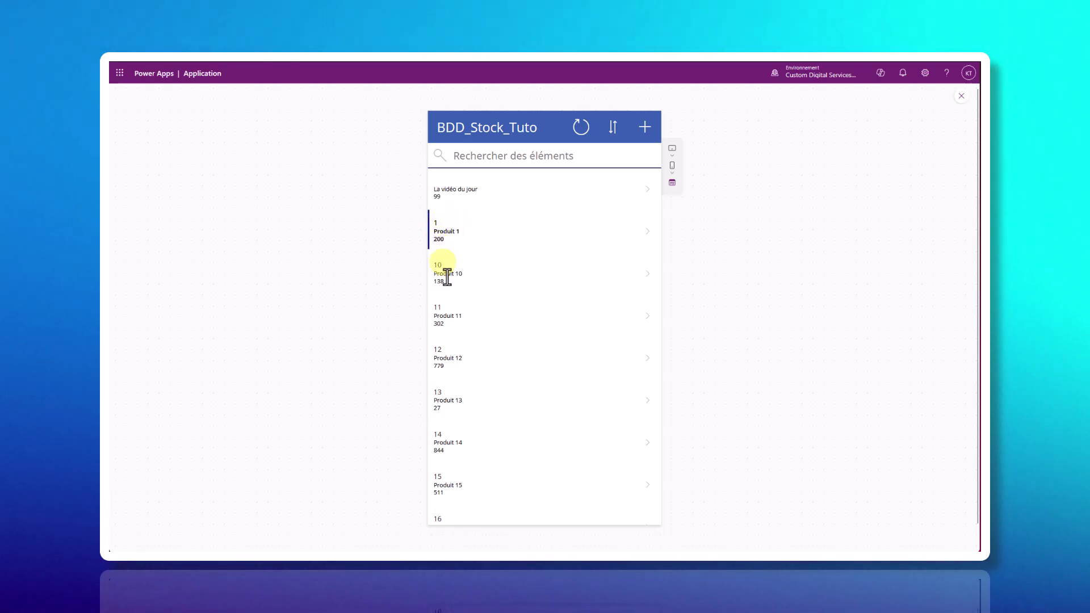
- Switch to Power Apps, close the app preview and inspect BrowseGallery1 with its product and title labels on BrowseScreen1
{"action": "key", "text": "Escape"}
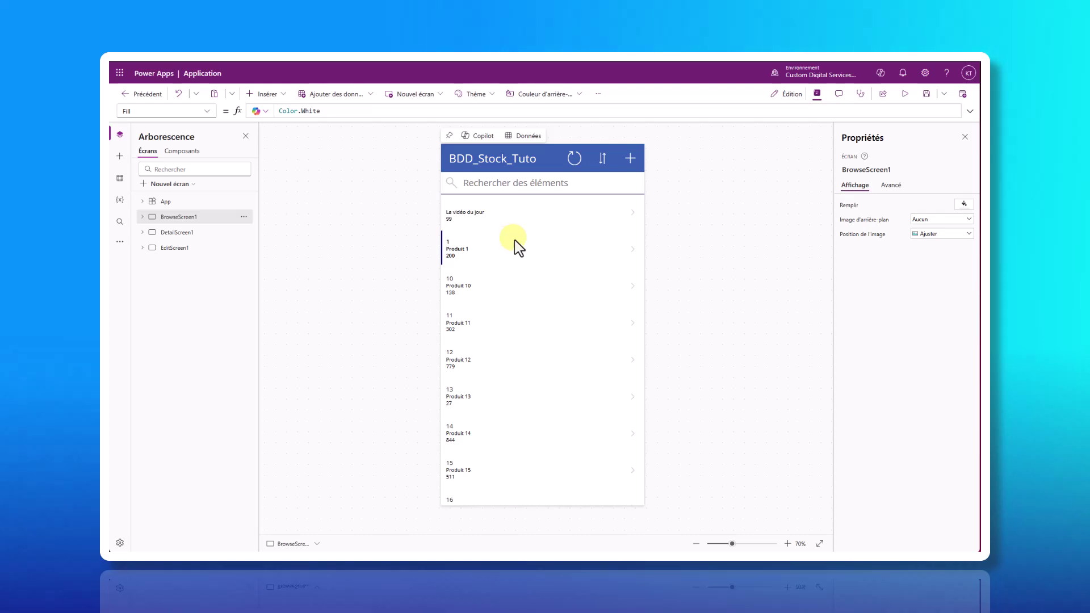
{"action": "left_click", "coordinate": [453, 200]}
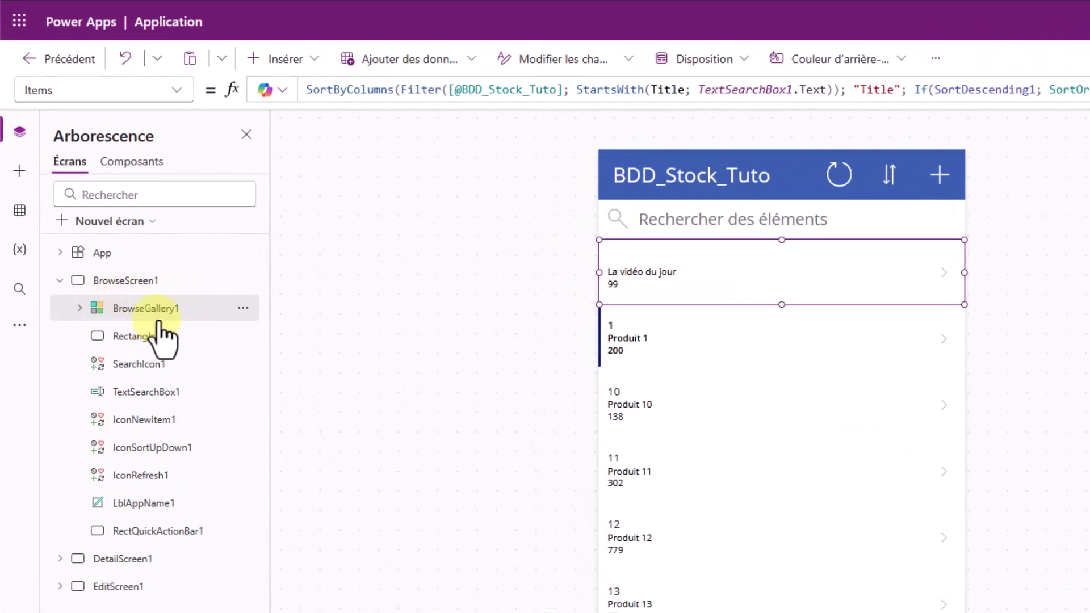
{"action": "left_click", "coordinate": [902, 477]}
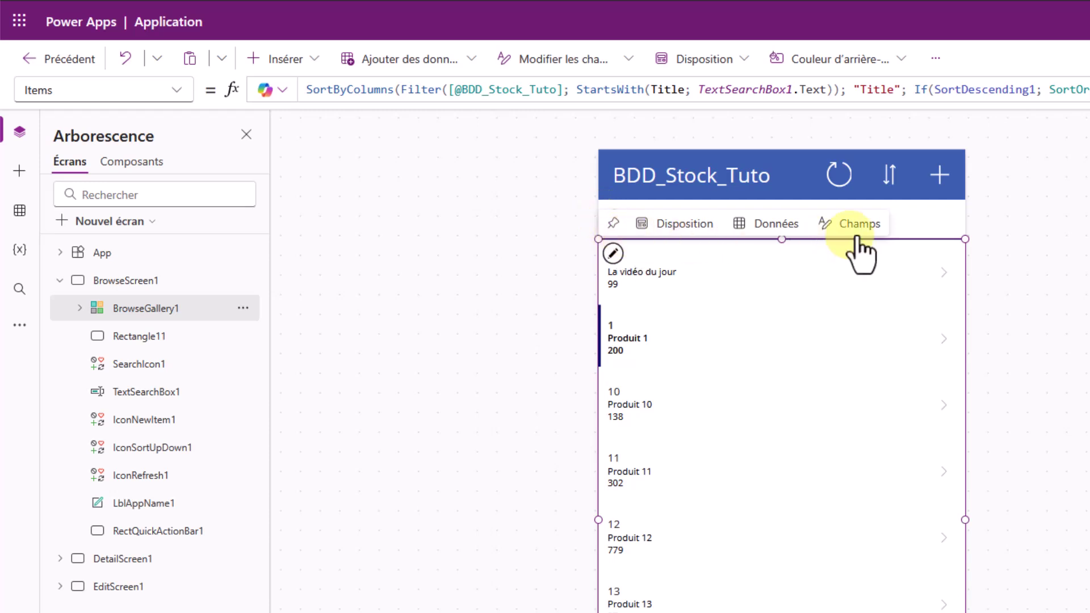
{"action": "left_click", "coordinate": [772, 276]}
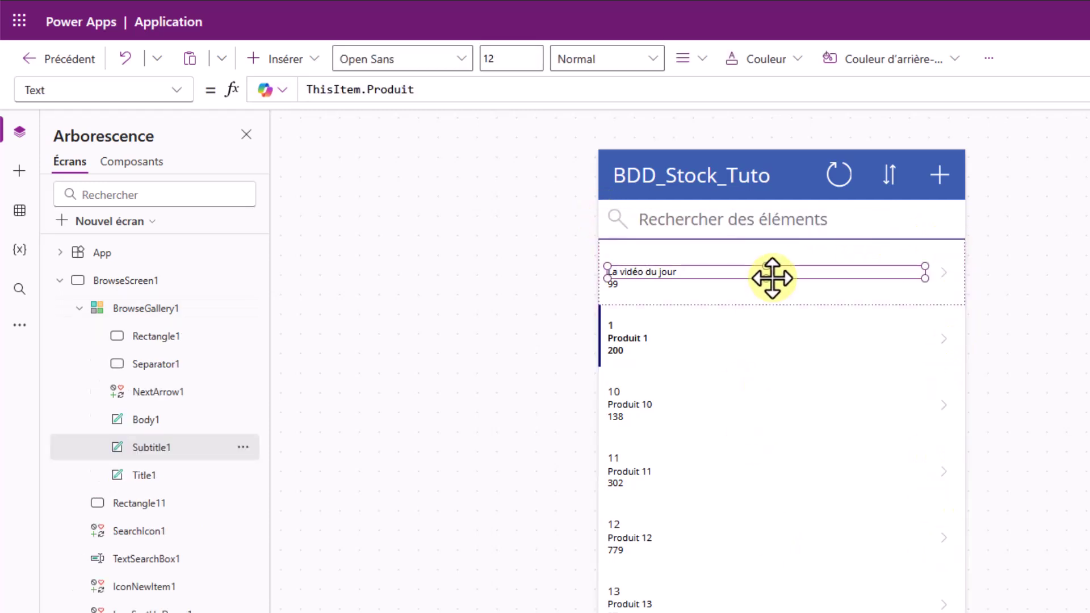
{"action": "left_click", "coordinate": [772, 294]}
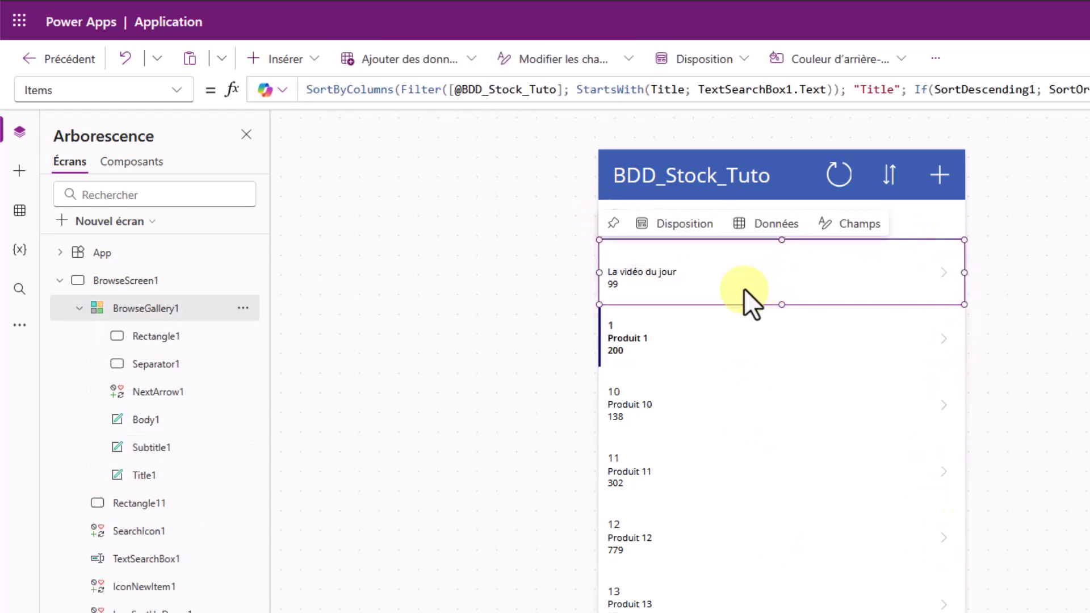
{"action": "left_click", "coordinate": [757, 264]}
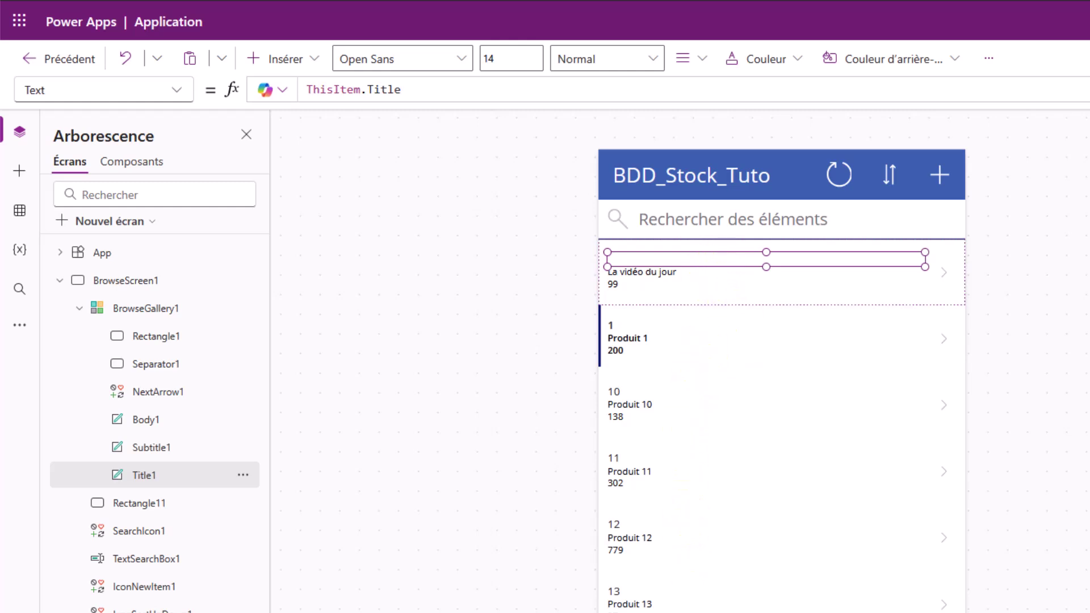
- Try moving the product label inside the gallery item, undo the move and select the title label
{"action": "left_click_drag", "start_coordinate": [645, 278], "coordinate": [688, 278]}
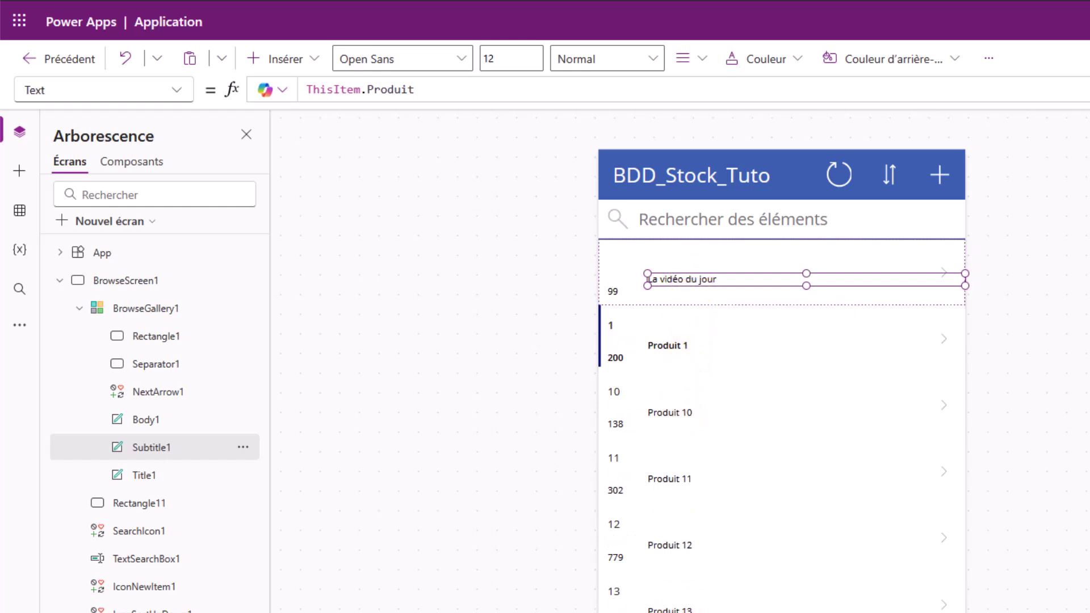
{"action": "key", "text": "ctrl+z"}
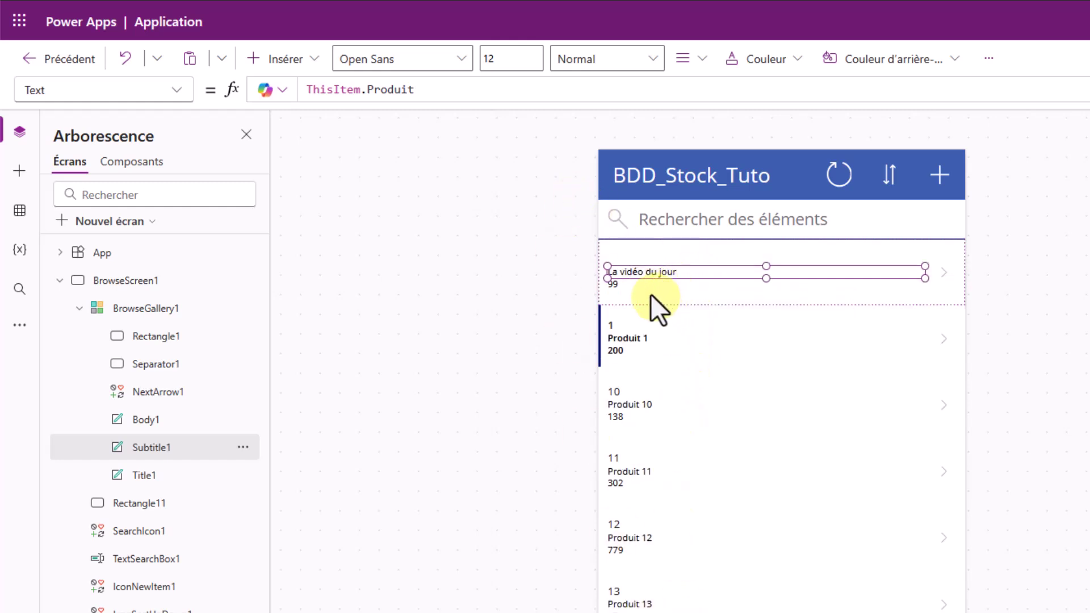
{"action": "left_click", "coordinate": [623, 249]}
{"action": "left_click", "coordinate": [625, 258]}
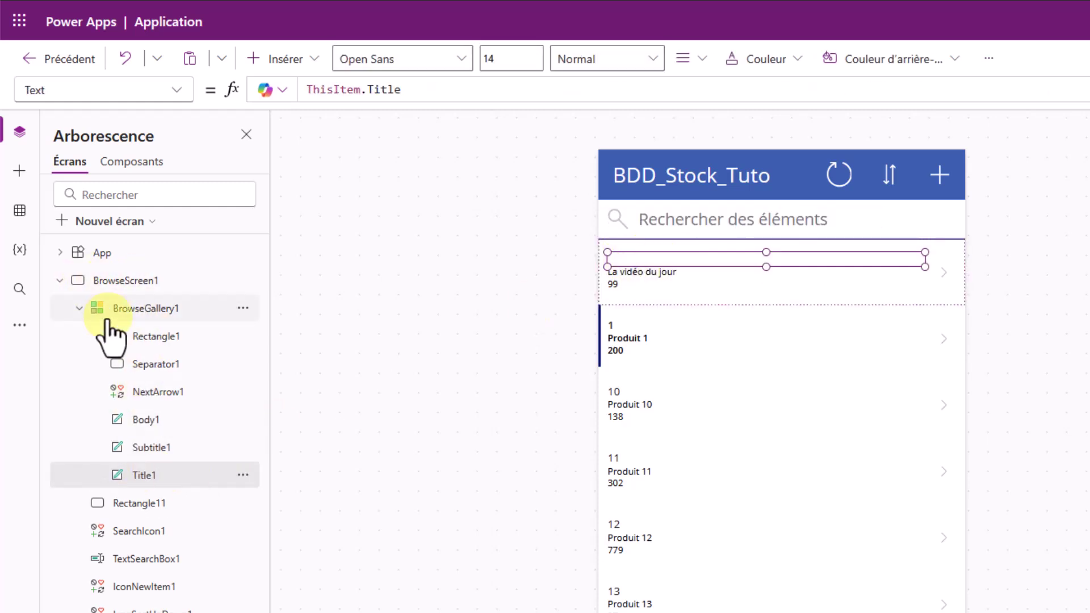
- Examine the components of BrowseGallery1 one by one: Rectangle1, Separator1, NextArrow1, Body1, Title1 and Subtitle1
{"action": "left_click", "coordinate": [152, 337]}
{"action": "left_click", "coordinate": [150, 365]}
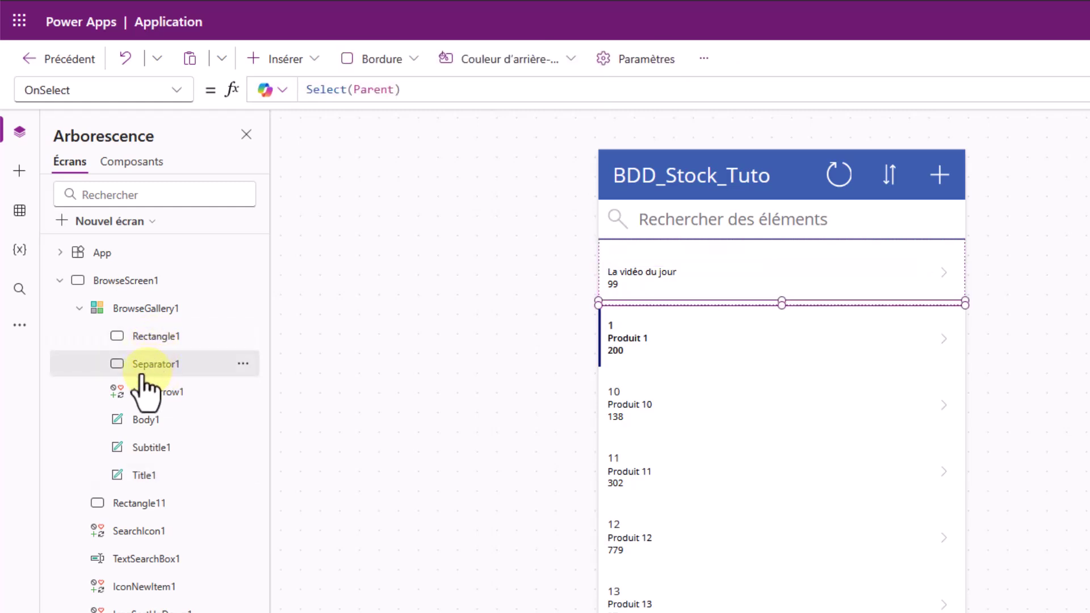
{"action": "left_click", "coordinate": [155, 393]}
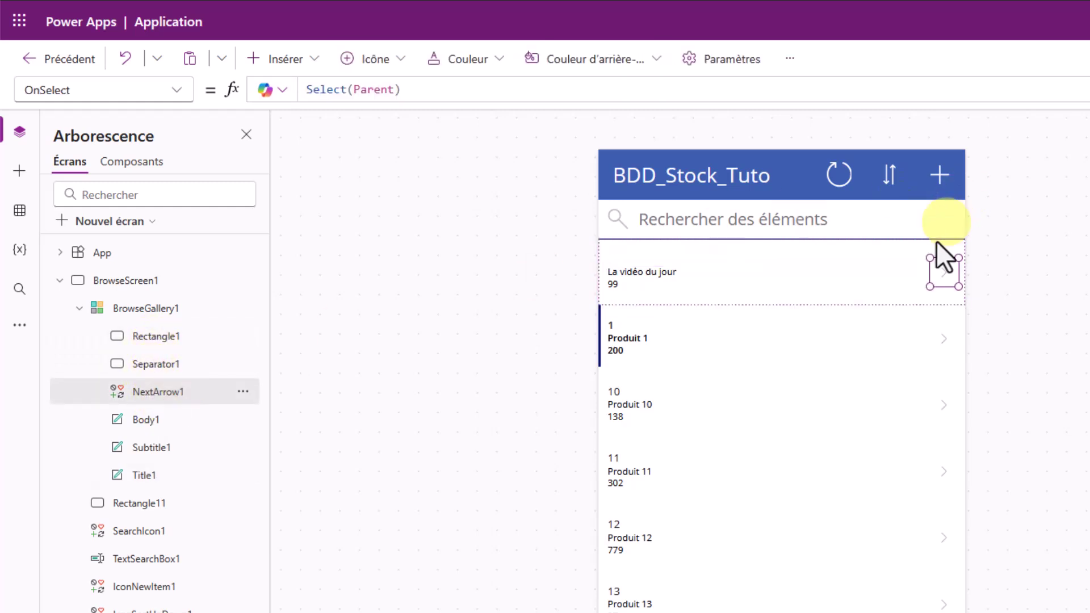
{"action": "left_click", "coordinate": [142, 422]}
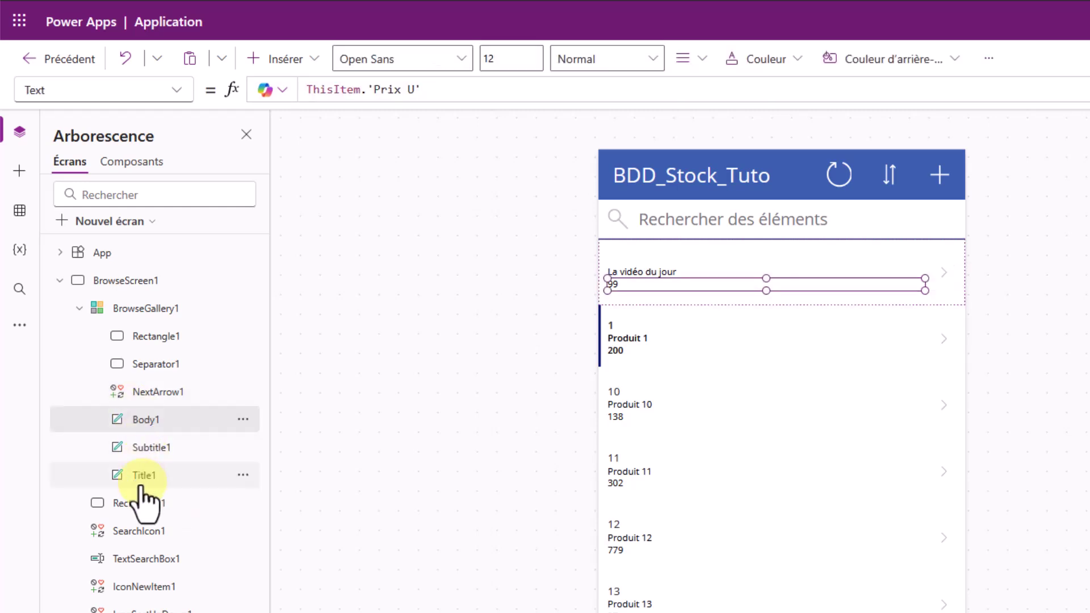
{"action": "left_click", "coordinate": [145, 476]}
{"action": "left_click", "coordinate": [148, 448]}
{"action": "left_click", "coordinate": [149, 421]}
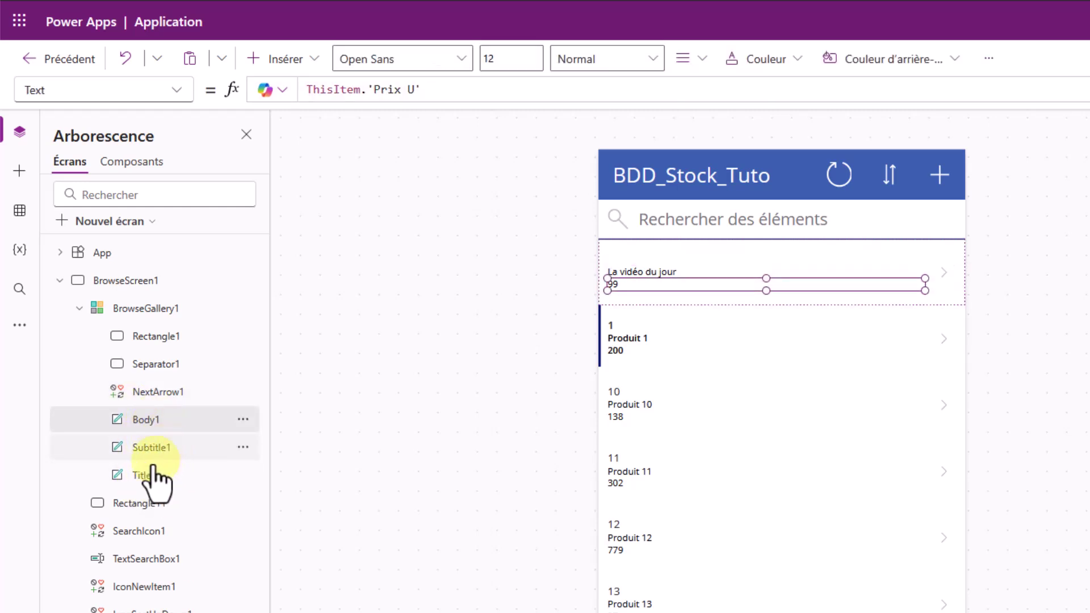
- Set the Text formula of the gallery's Title1 label to ThisItem.Produit
{"action": "left_click", "coordinate": [155, 473]}
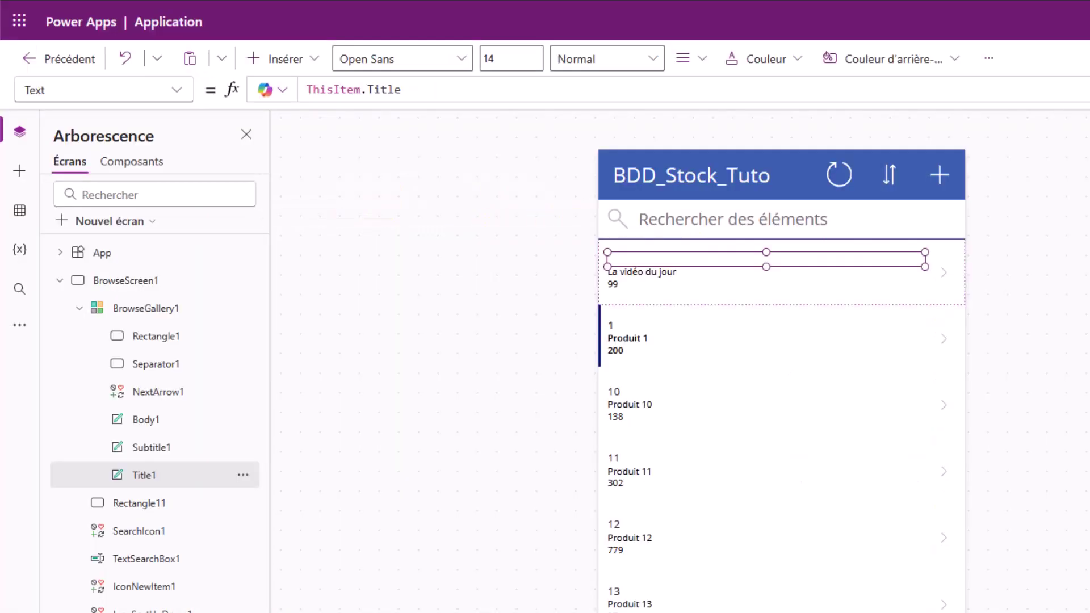
{"action": "double_click", "coordinate": [382, 90]}
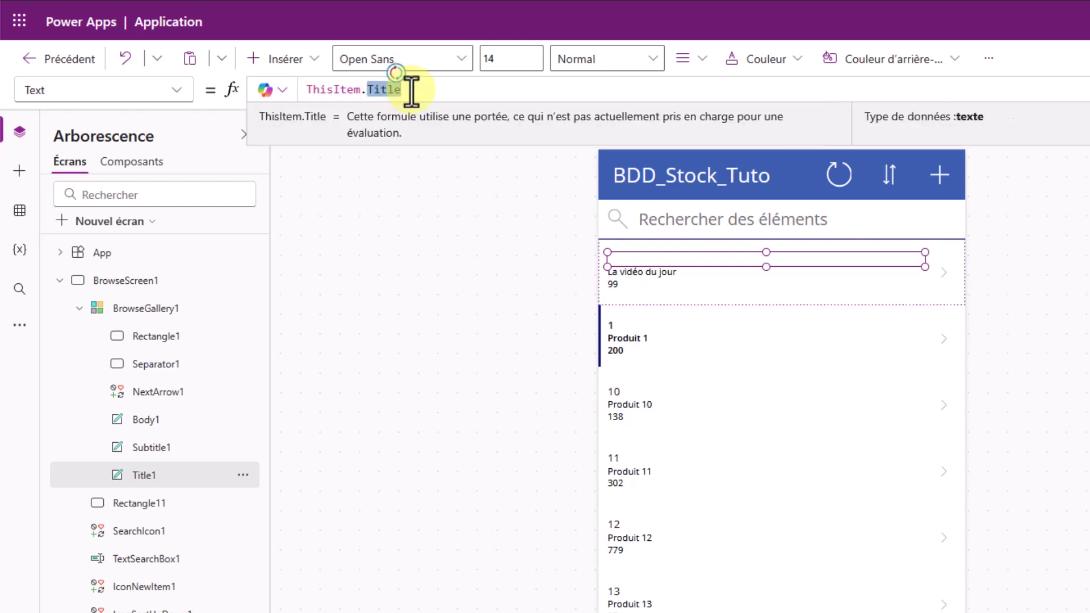
{"action": "type", "text": "Produit"}
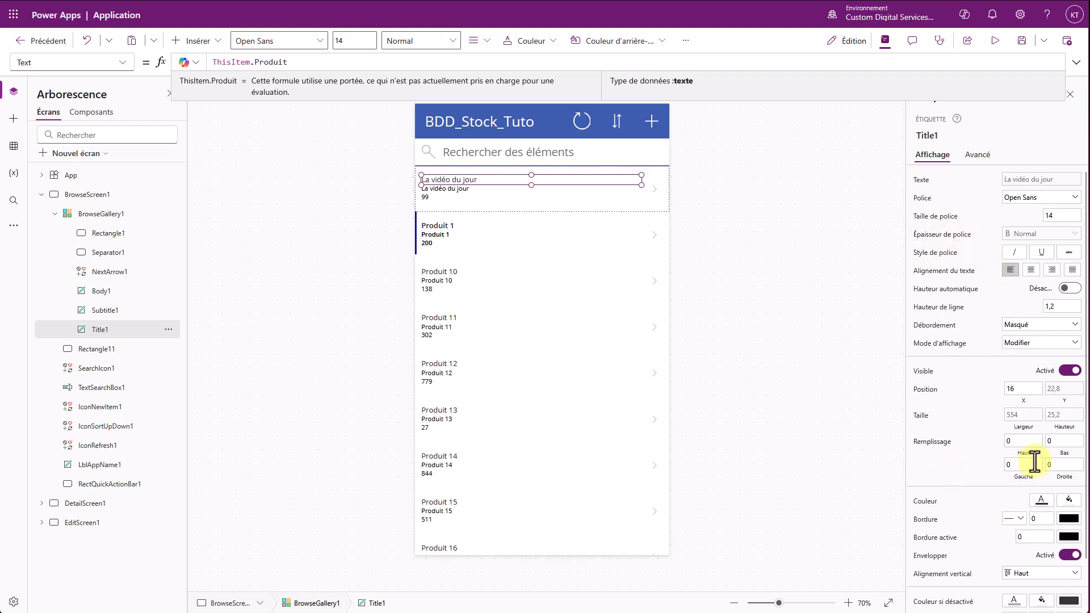
- Look through the Title1 label's display properties and set its font size to 16
{"action": "scroll", "coordinate": [1038, 507], "scroll_direction": "down", "scroll_amount": 1}
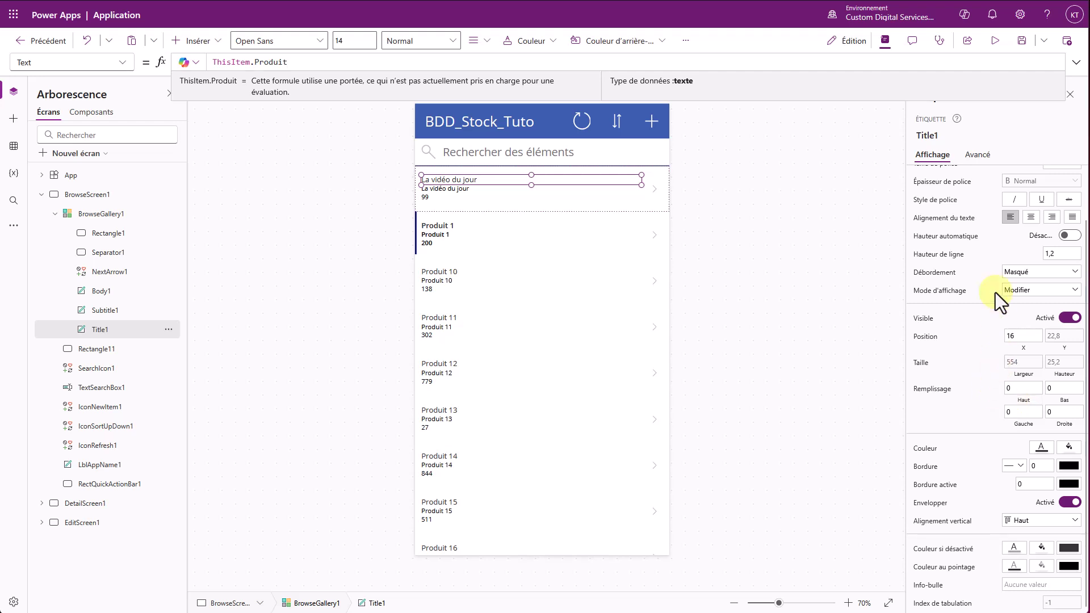
{"action": "scroll", "coordinate": [996, 291], "scroll_direction": "up", "scroll_amount": 1}
{"action": "left_click", "coordinate": [1060, 215]}
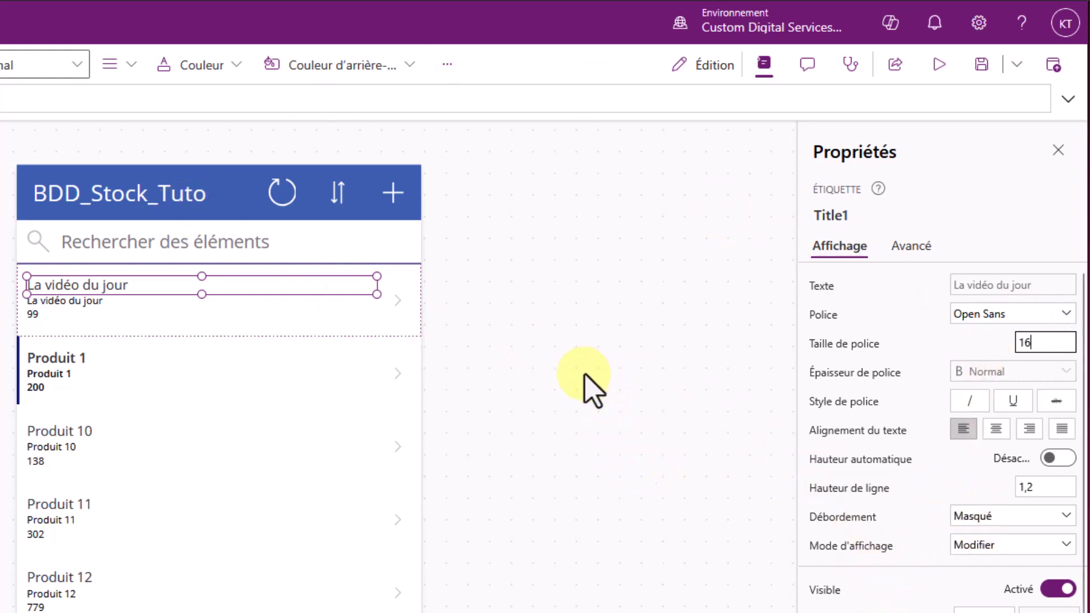
- Set the Text formula of the gallery's Subtitle1 label to ThisItem.'Prix U'
{"action": "left_click", "coordinate": [78, 299]}
{"action": "left_click", "coordinate": [147, 302]}
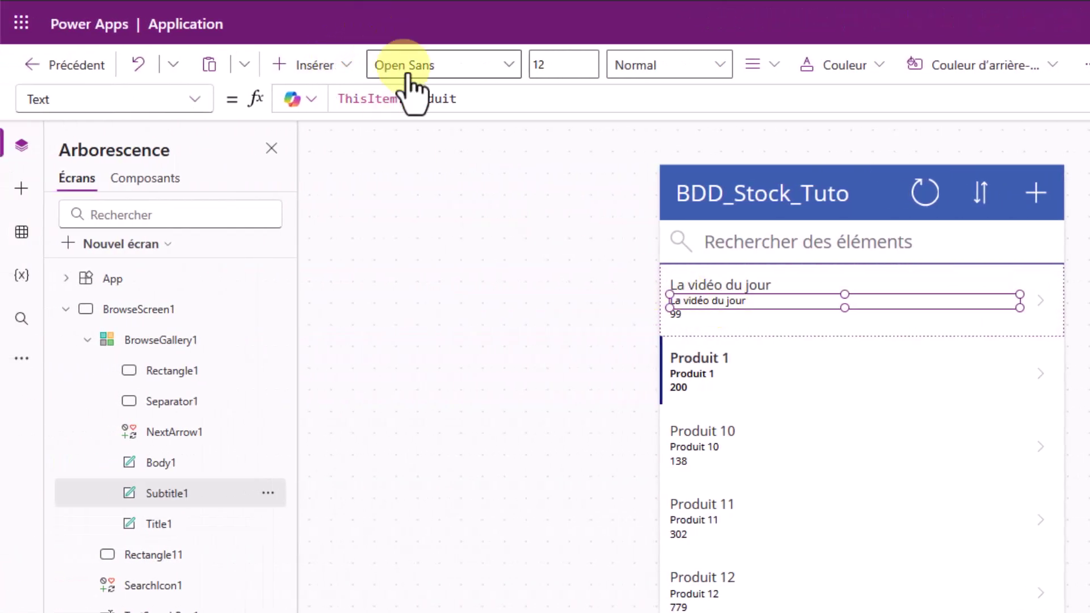
{"action": "left_click", "coordinate": [427, 100]}
{"action": "double_click", "coordinate": [425, 99]}
{"action": "type", "text": "p"}
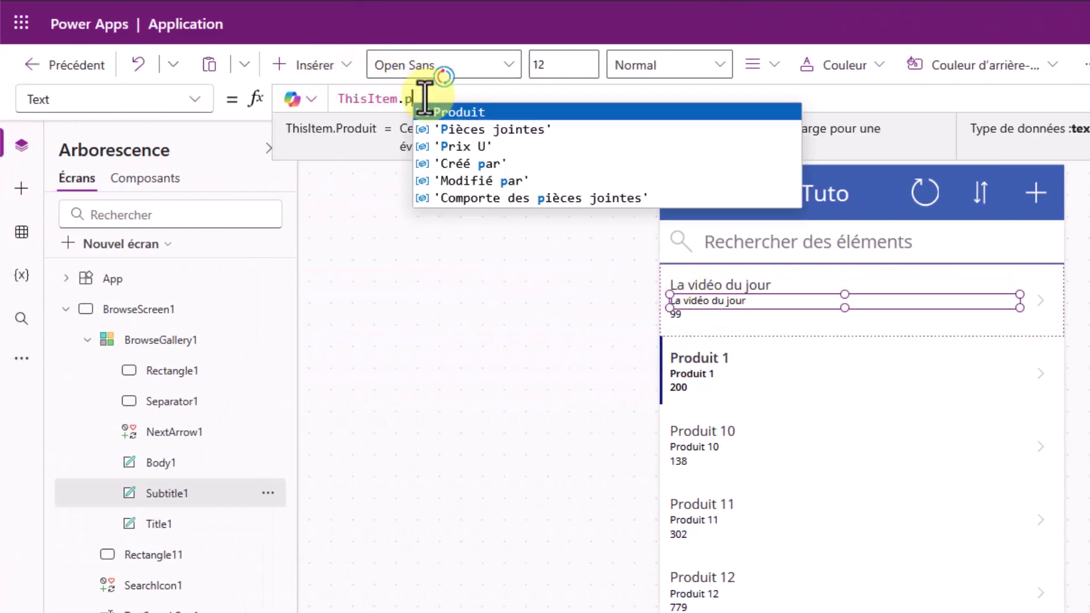
{"action": "type", "text": "rod"}
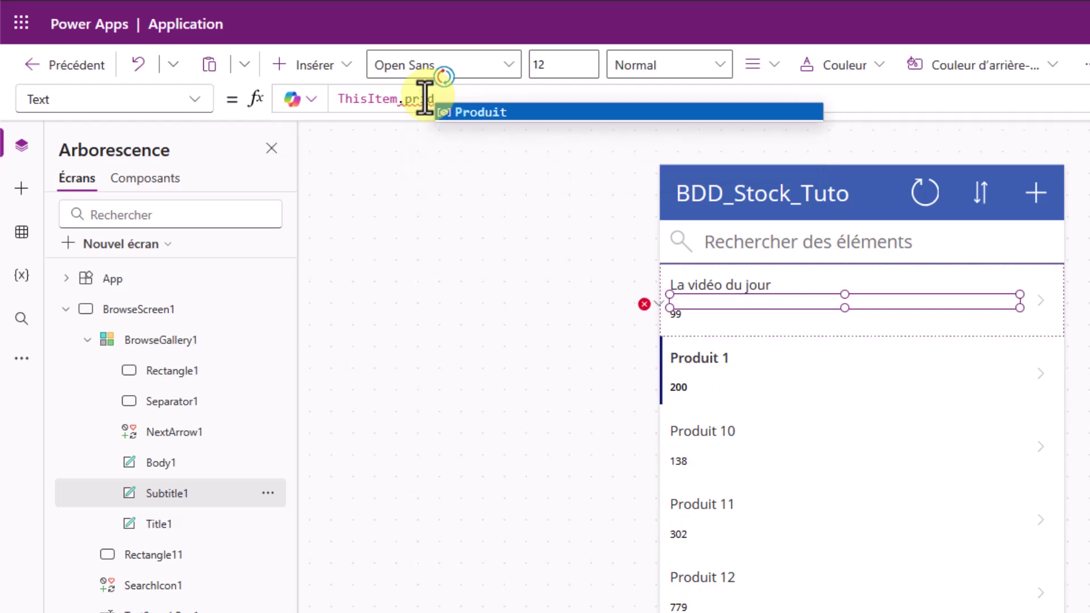
{"action": "key", "text": "BackSpace"}
{"action": "key", "text": "BackSpace"}
{"action": "type", "text": "i"}
{"action": "key", "text": "Tab"}
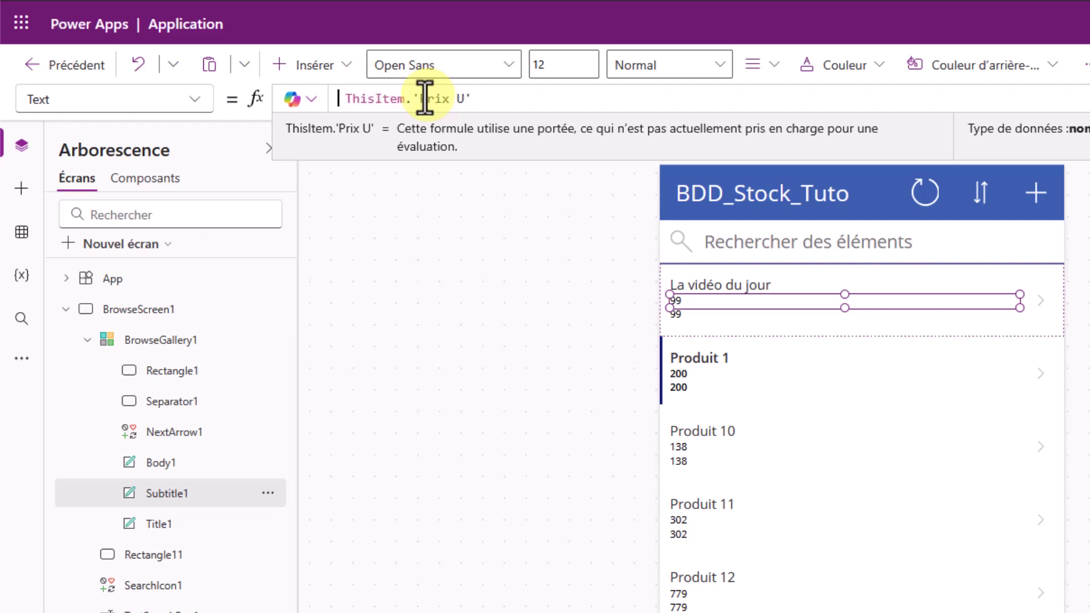
- Prefix the Subtitle1 label's price formula with the text "Prux U : ", joined by the & operator
{"action": "type", "text": "&"}
{"action": "key", "text": "Home"}
{"action": "type", "text": "\"\""}
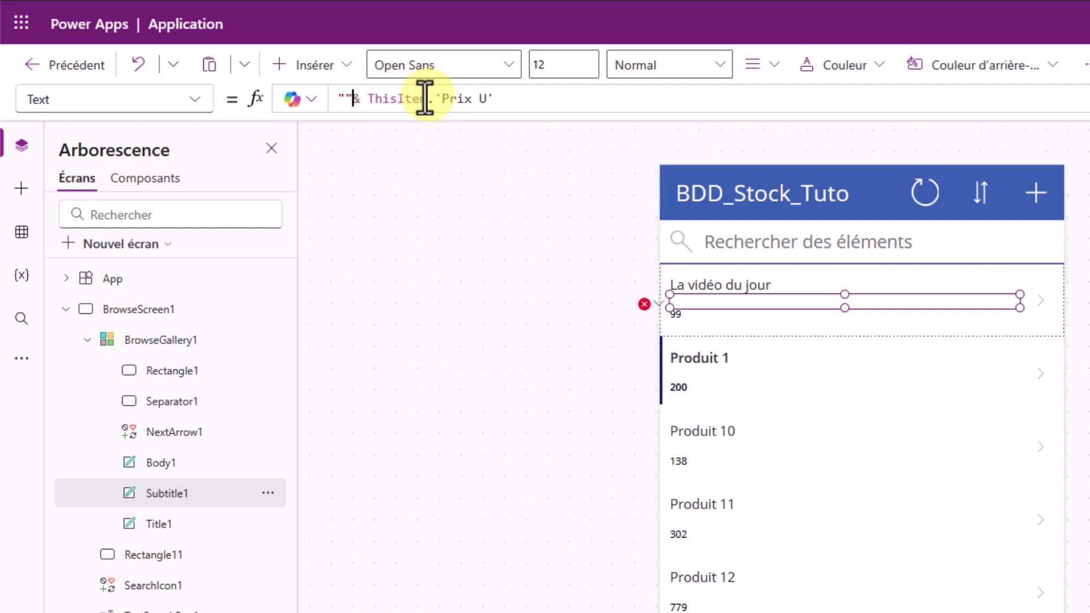
{"action": "key", "text": "Left"}
{"action": "type", "text": "Pru"}
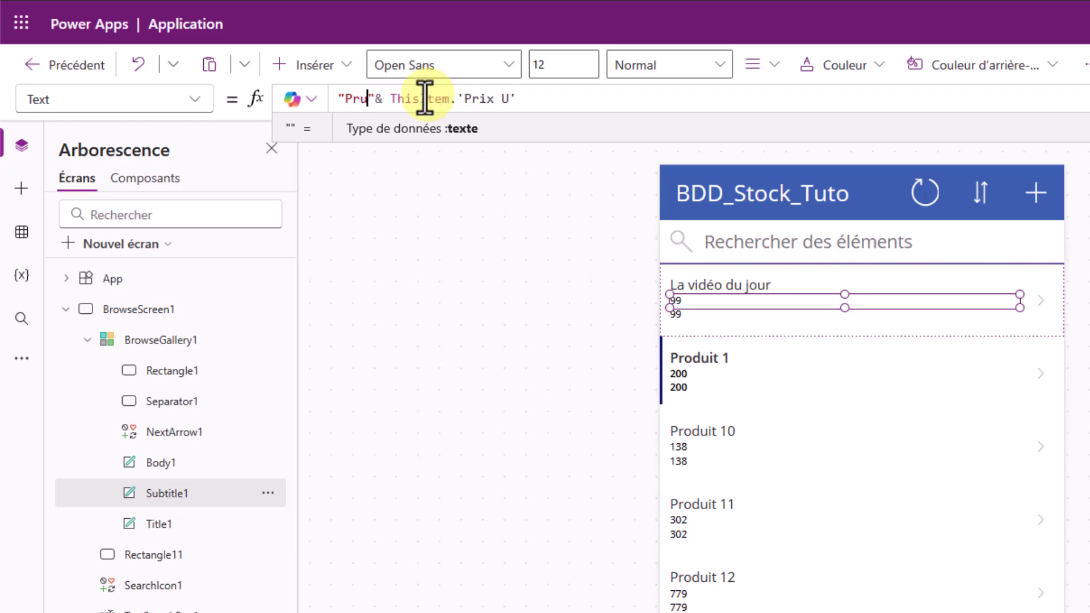
{"action": "type", "text": "x "}
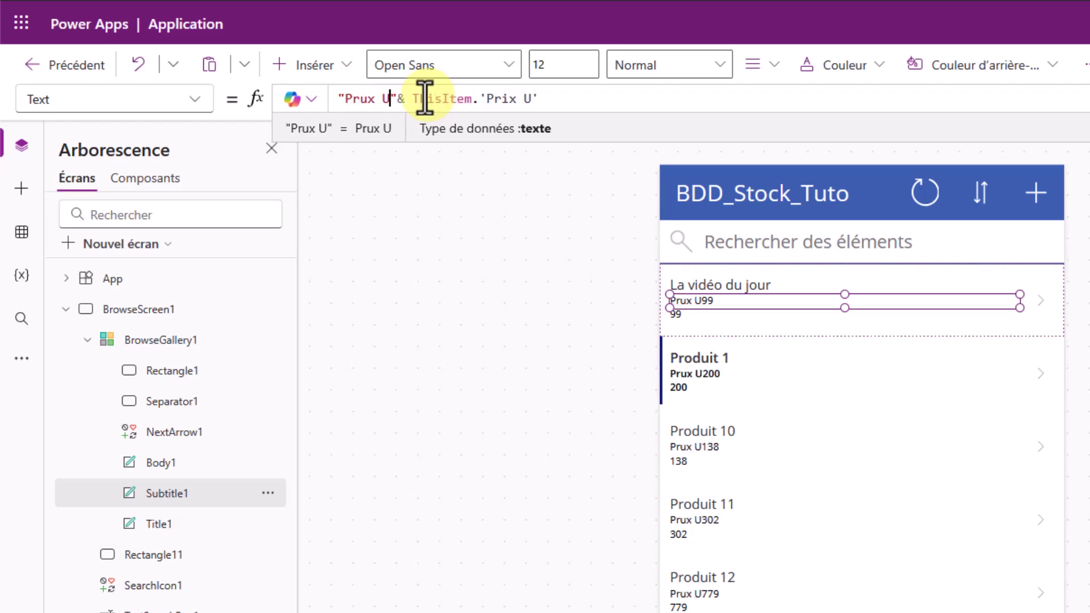
{"action": "type", "text": "U :"}
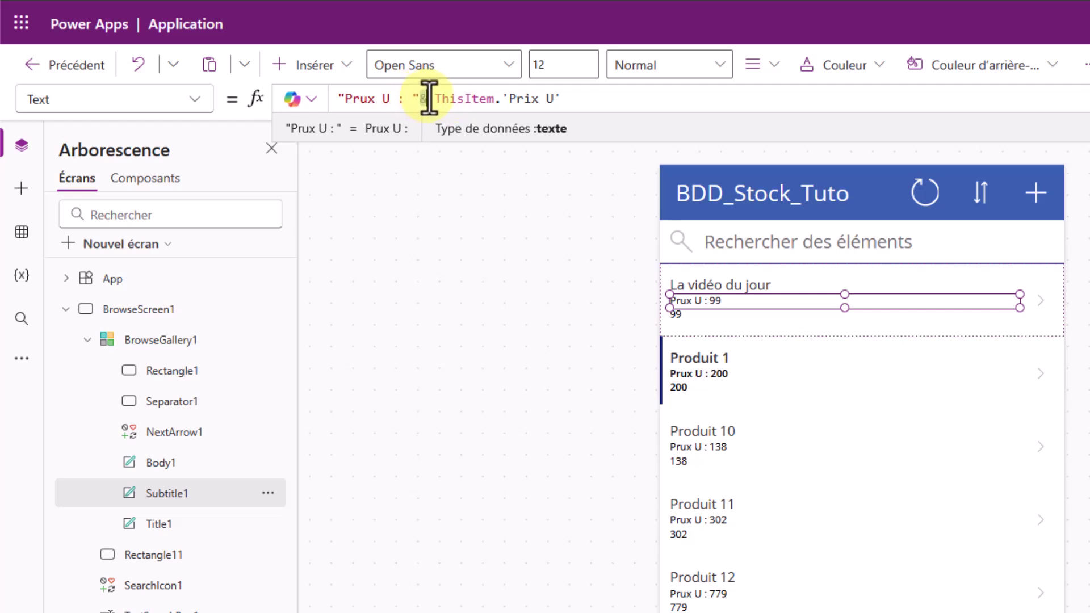
{"action": "left_click", "coordinate": [545, 99]}
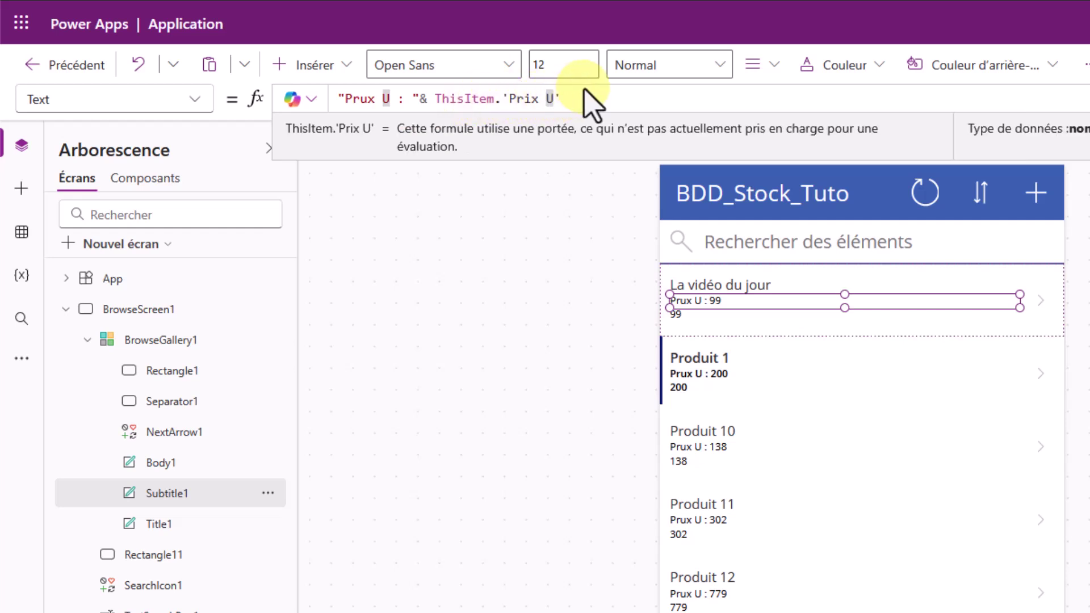
{"action": "left_click", "coordinate": [426, 99]}
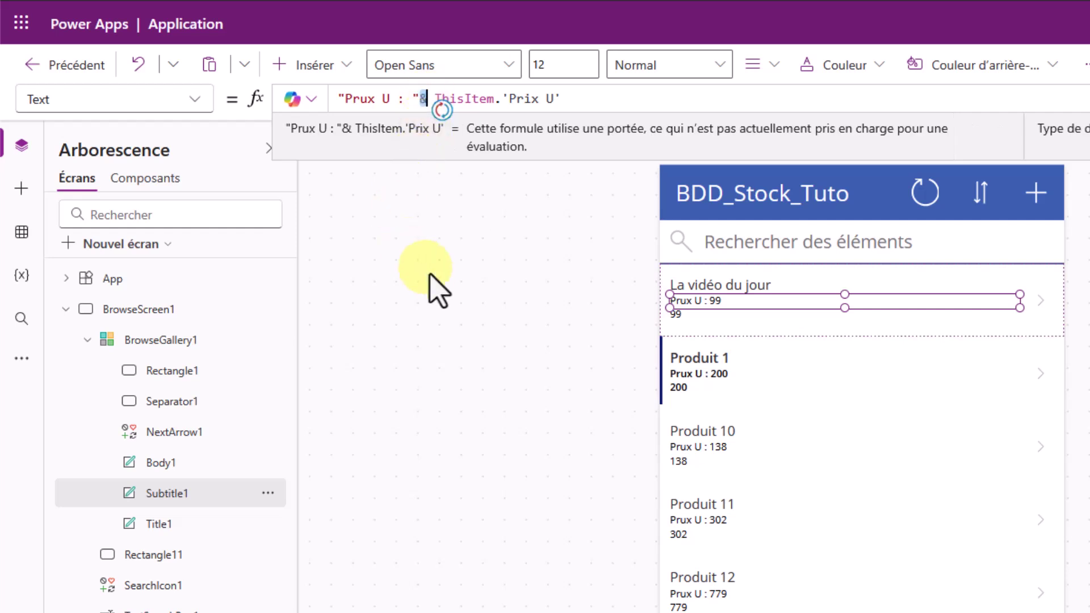
- Correct the prefix in Subtitle1's formula to "Prix U : " and append & " €" after the price
{"action": "left_click", "coordinate": [365, 98]}
{"action": "key", "text": "BackSpace"}
{"action": "type", "text": "i"}
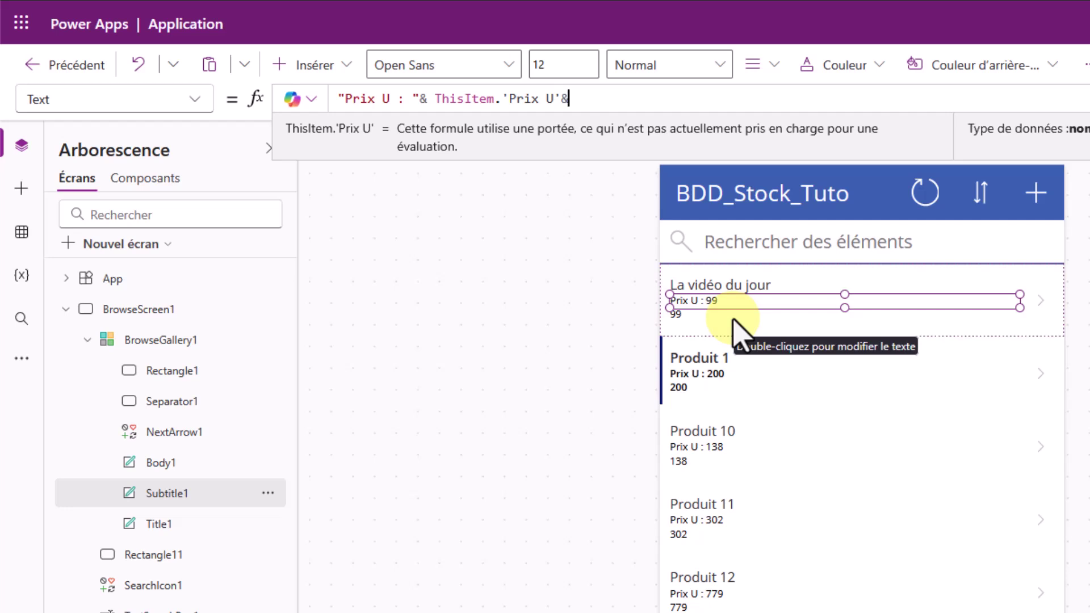
{"action": "type", "text": "\" €"}
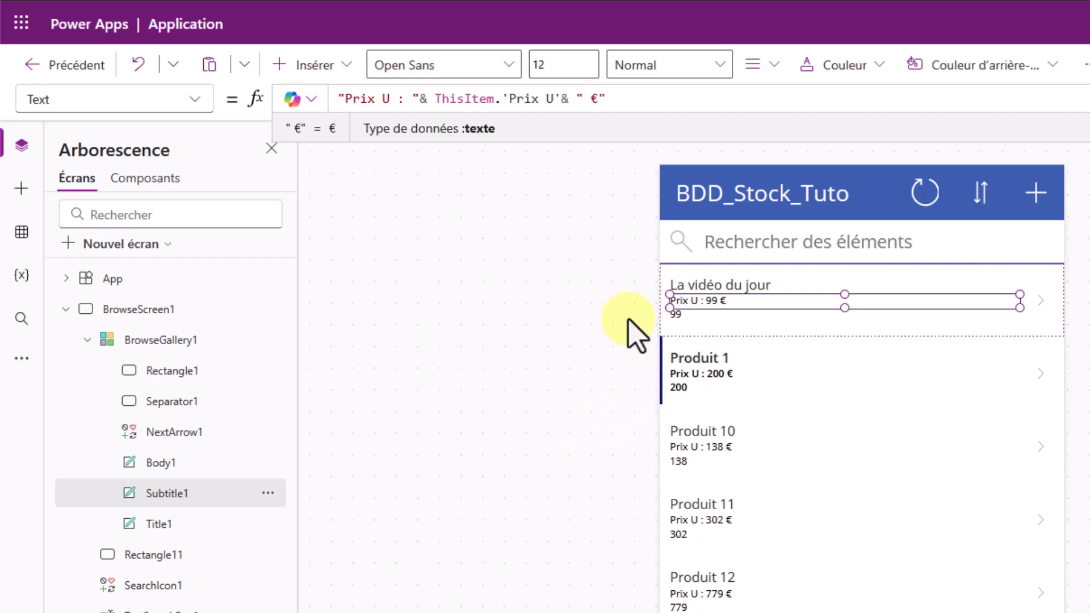
- Set the Text formula of the gallery's Body1 label to ThisItem.Quantité
{"action": "left_click", "coordinate": [689, 314]}
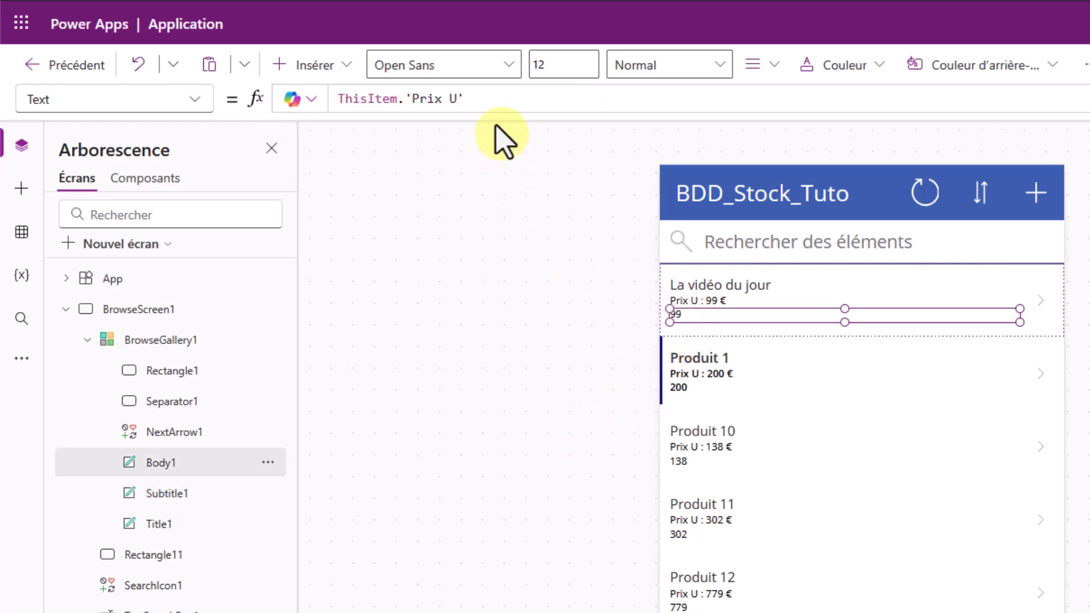
{"action": "left_click", "coordinate": [610, 70]}
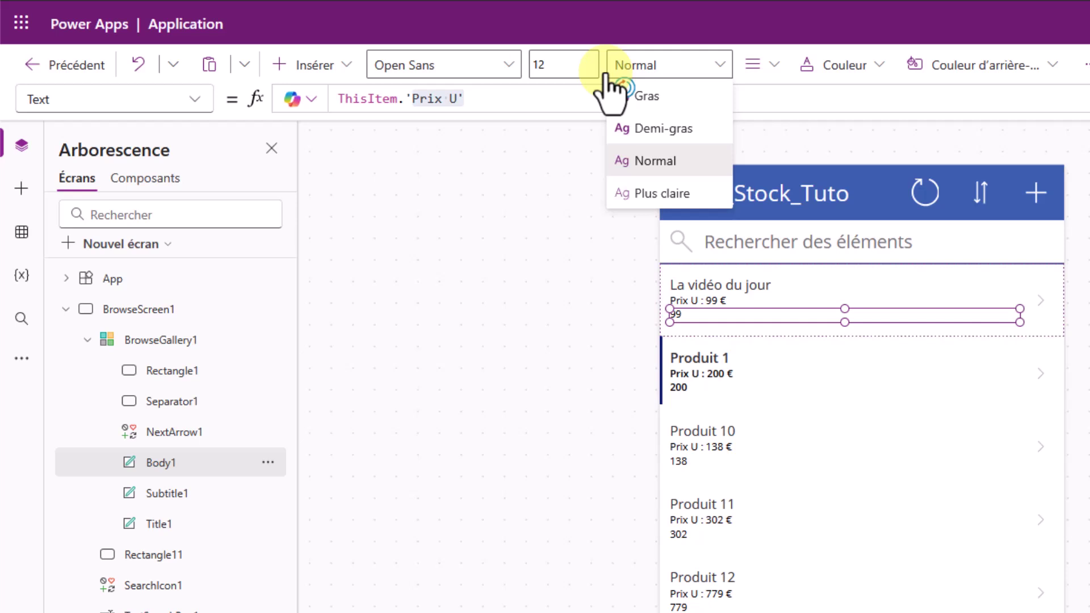
{"action": "left_click", "coordinate": [446, 97]}
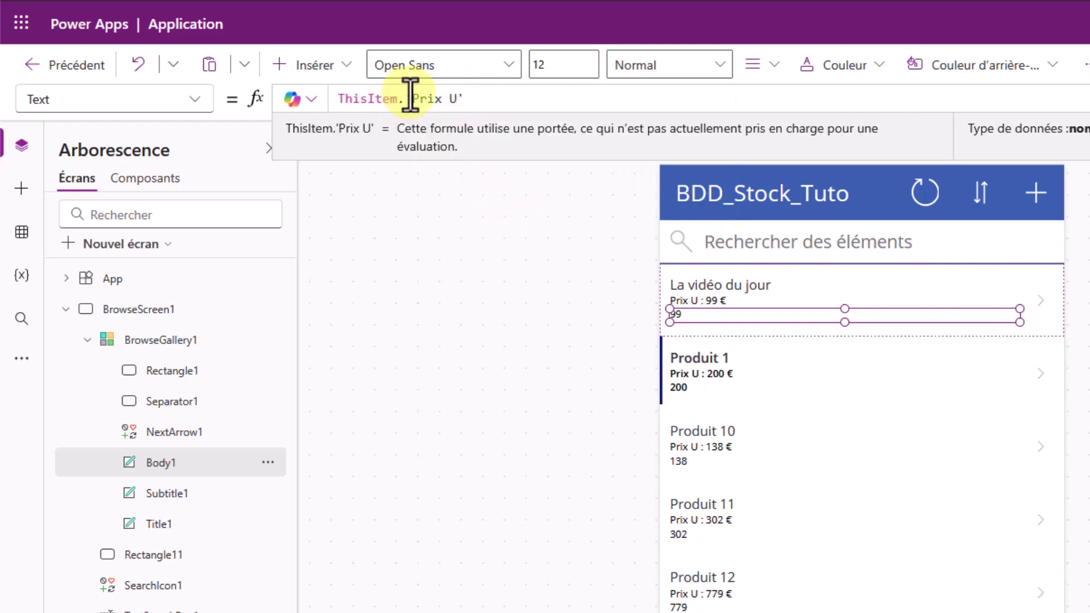
{"action": "left_click_drag", "start_coordinate": [410, 97], "coordinate": [613, 97]}
{"action": "type", "text": "qu"}
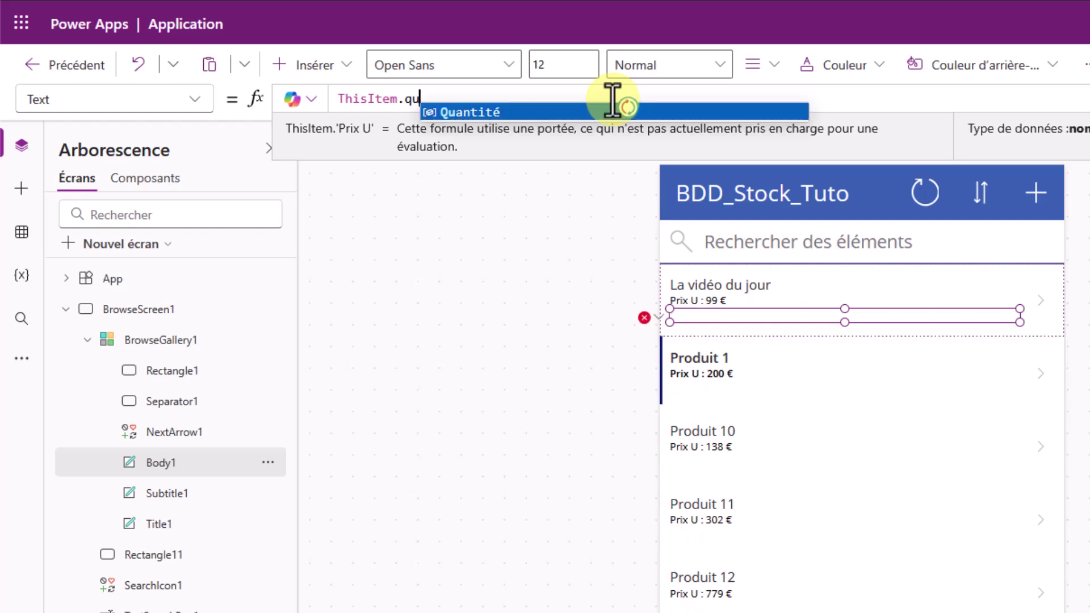
{"action": "key", "text": "Tab"}
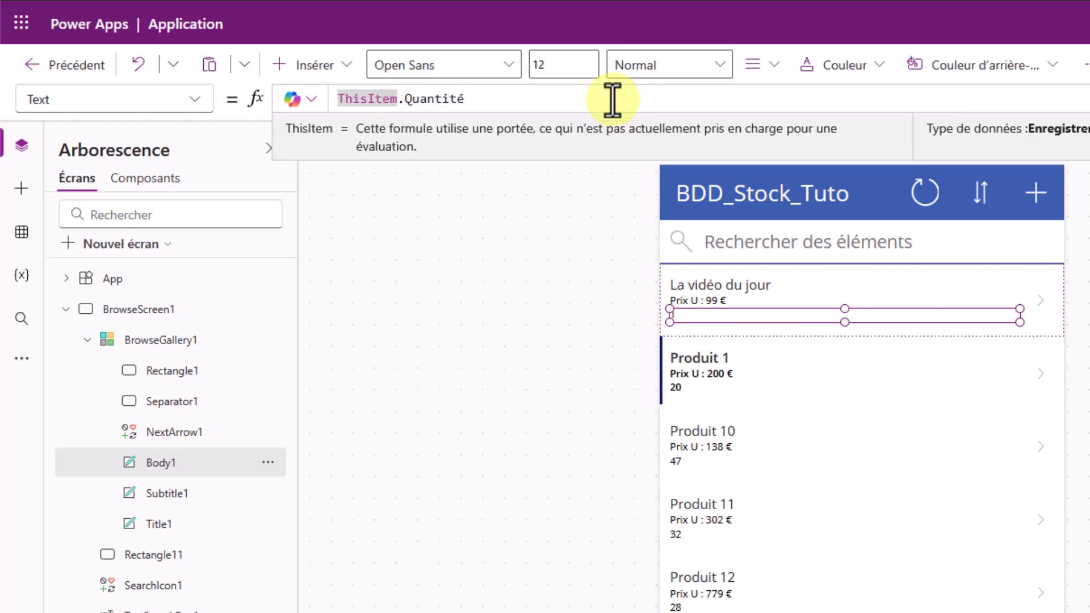
- Prefix the Body1 label's quantity formula with the text "Quantité : ", joined by the & operator
{"action": "type", "text": "\"Quant"}
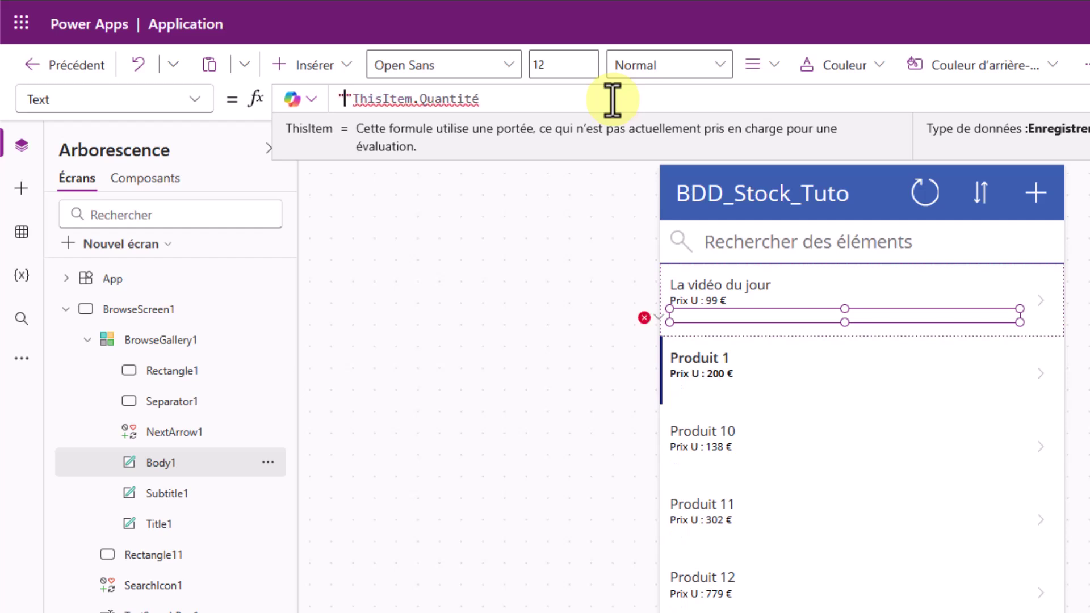
{"action": "type", "text": "ité : \""}
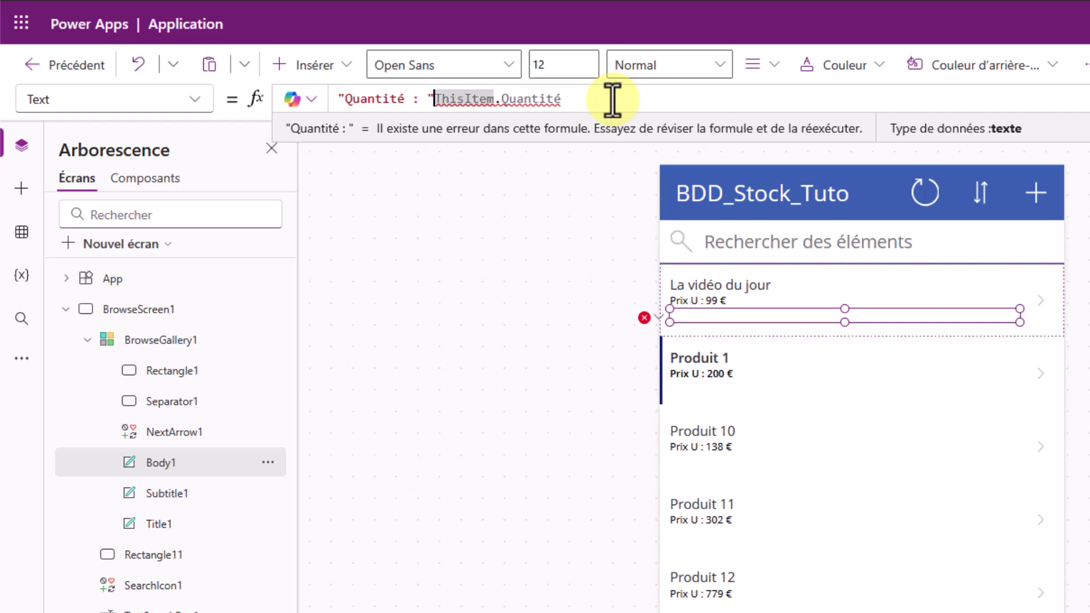
{"action": "type", "text": "&"}
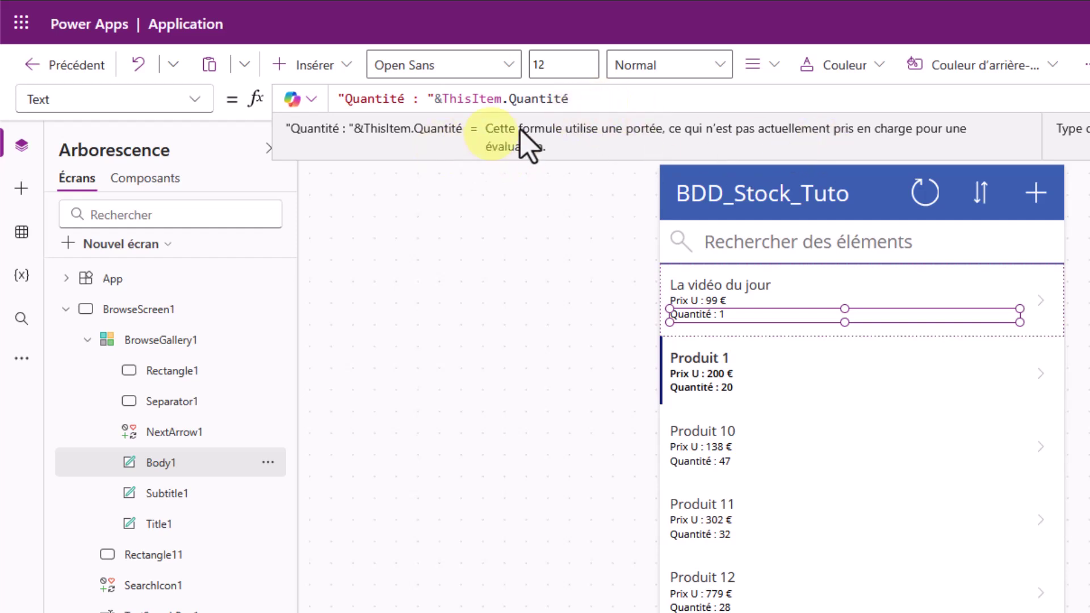
{"action": "left_click", "coordinate": [601, 100]}
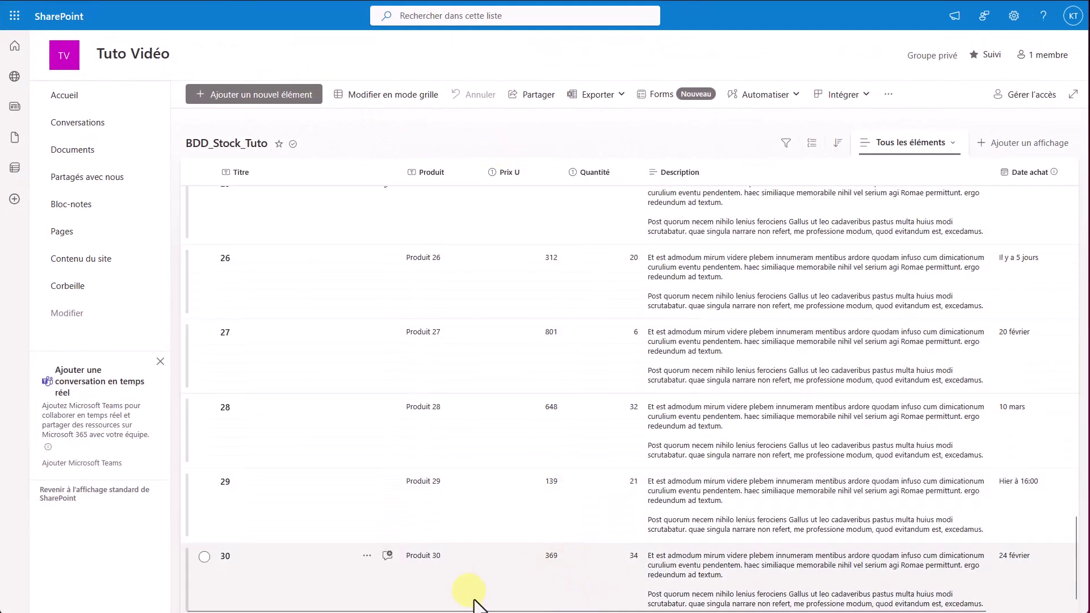
- Check the BDD_Stock_Tuto columns in SharePoint, and in Power Apps append & " "&ThisItem.'Date achat' to the Body1 label's formula
{"action": "left_click_drag", "start_coordinate": [496, 610], "coordinate": [568, 610]}
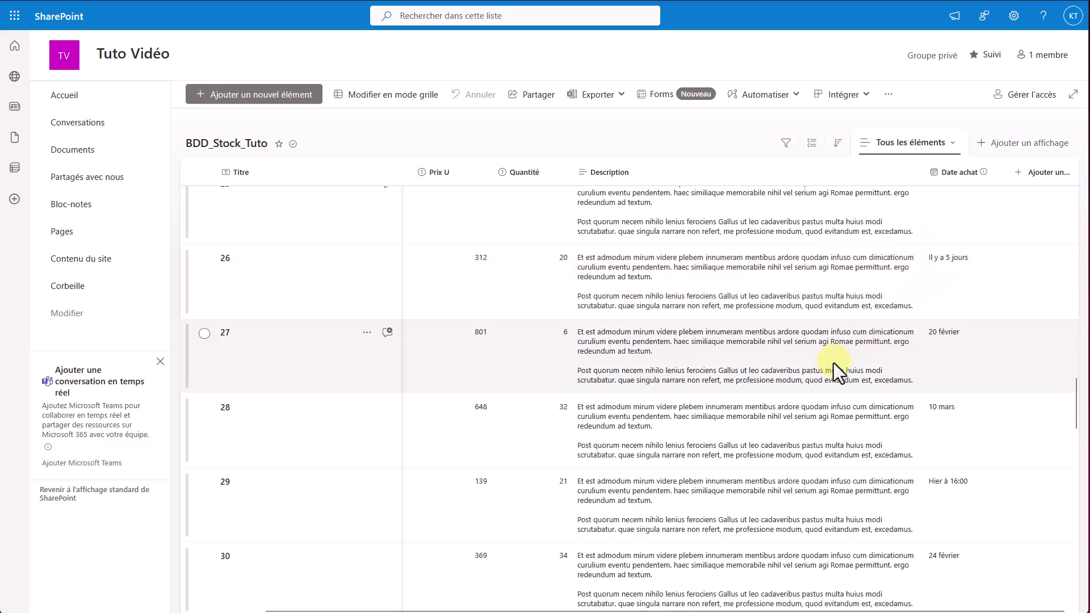
{"action": "scroll", "coordinate": [812, 369], "scroll_direction": "up", "scroll_amount": 3}
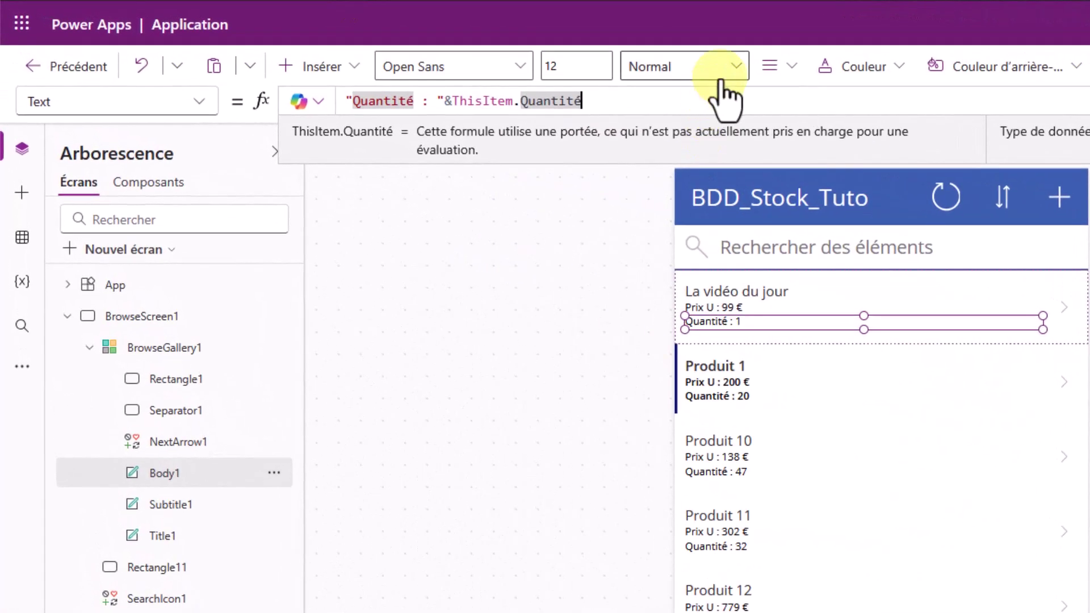
{"action": "left_click", "coordinate": [715, 102]}
{"action": "left_click", "coordinate": [706, 108]}
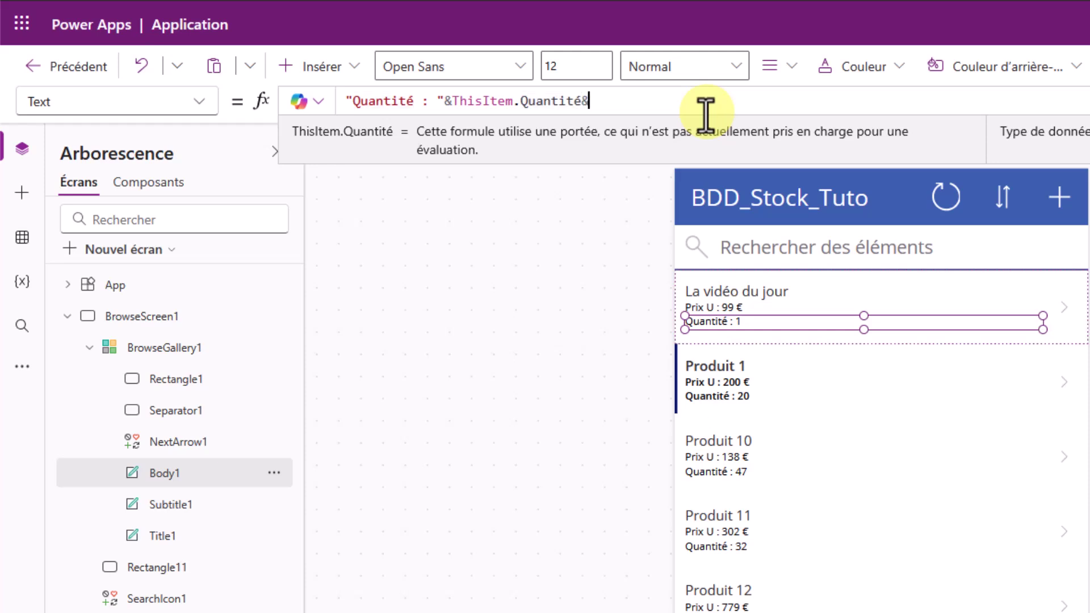
{"action": "type", "text": "& \" "}
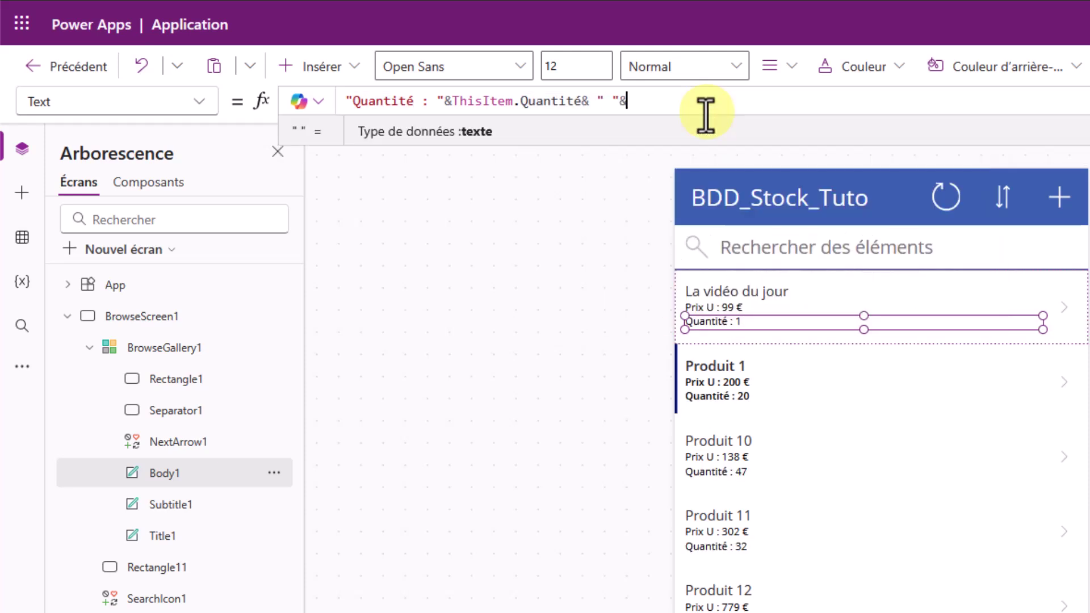
{"action": "type", "text": "&t"}
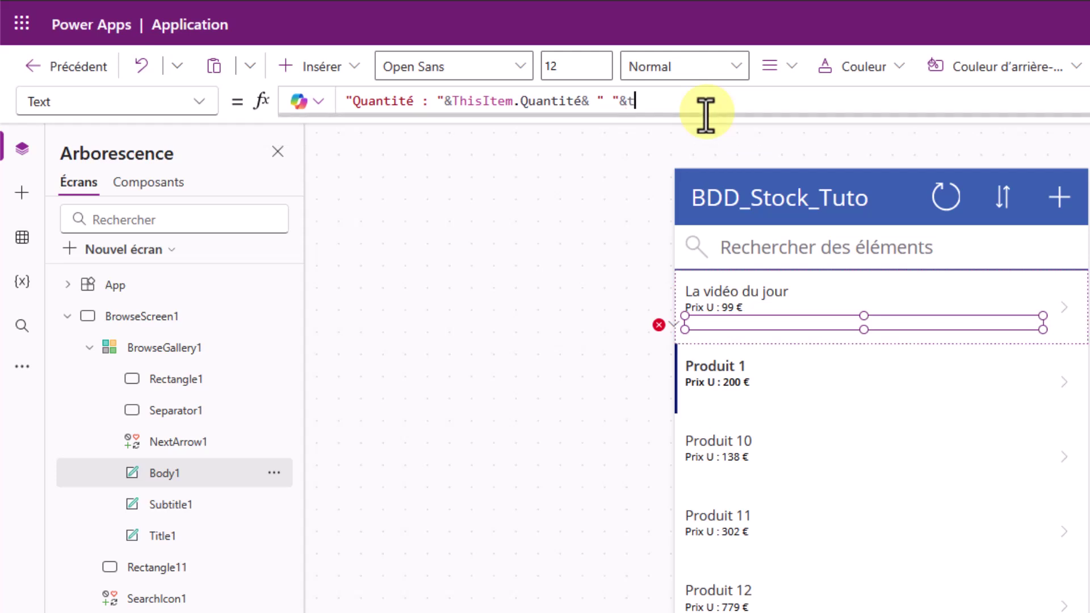
{"action": "type", "text": "hisItem."}
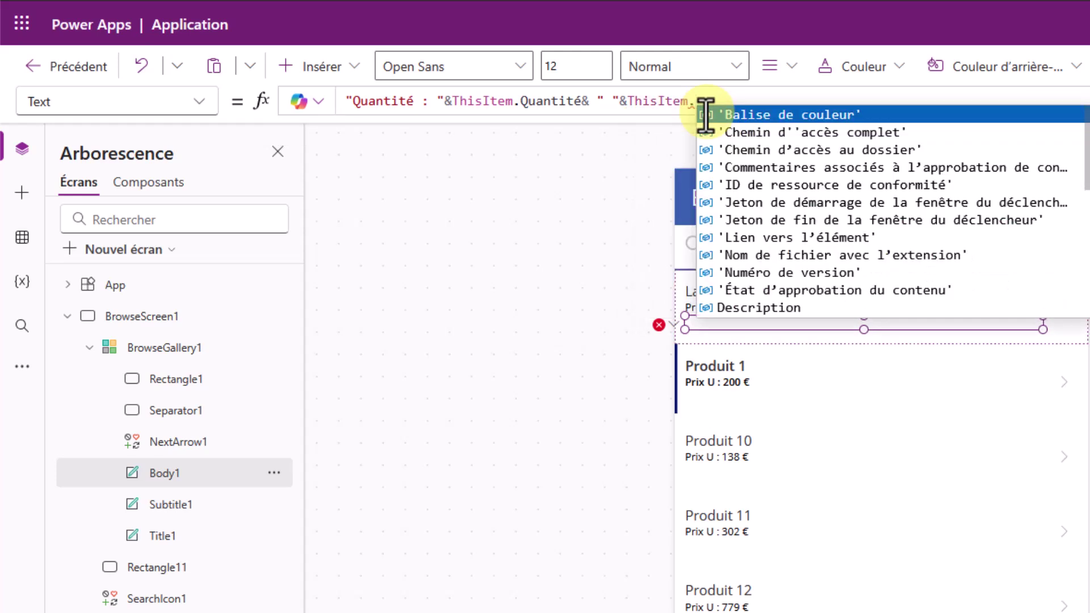
{"action": "type", "text": "d"}
{"action": "key", "text": "Tab"}
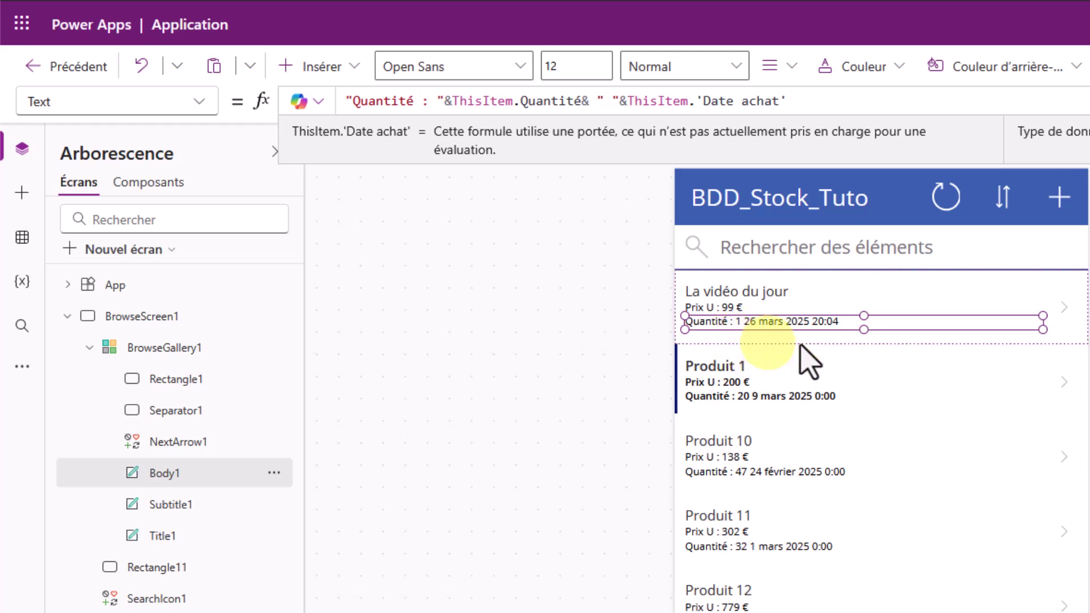
- Remove the space and the Date achat field from the end of Body1's formula
{"action": "left_click_drag", "start_coordinate": [580, 100], "coordinate": [794, 99]}
{"action": "key", "text": "BackSpace"}
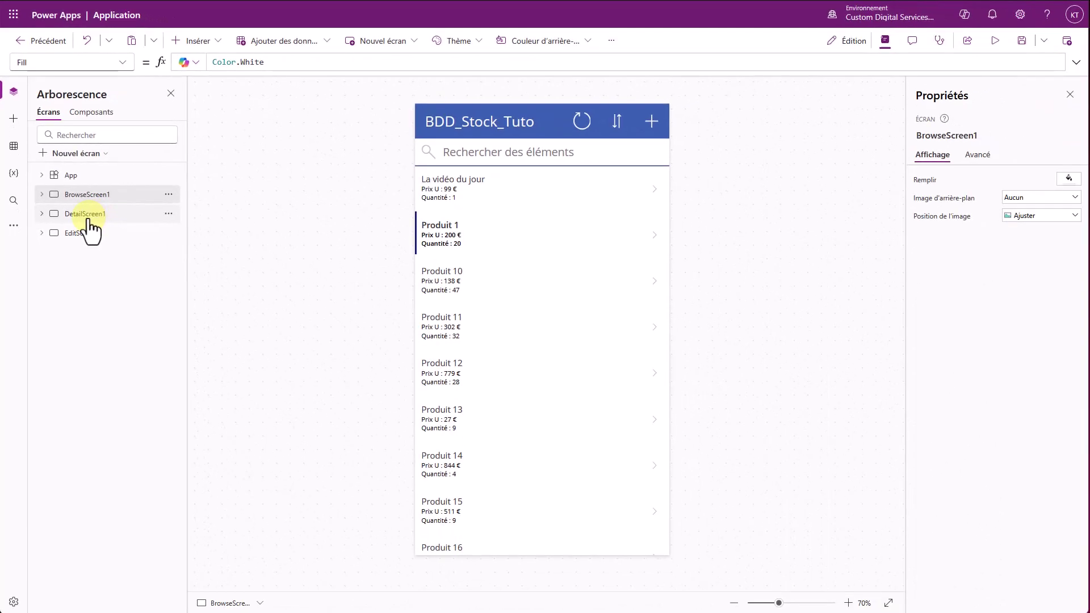
- View the layouts of DetailScreen1 and EditScreen1
{"action": "left_click", "coordinate": [95, 218]}
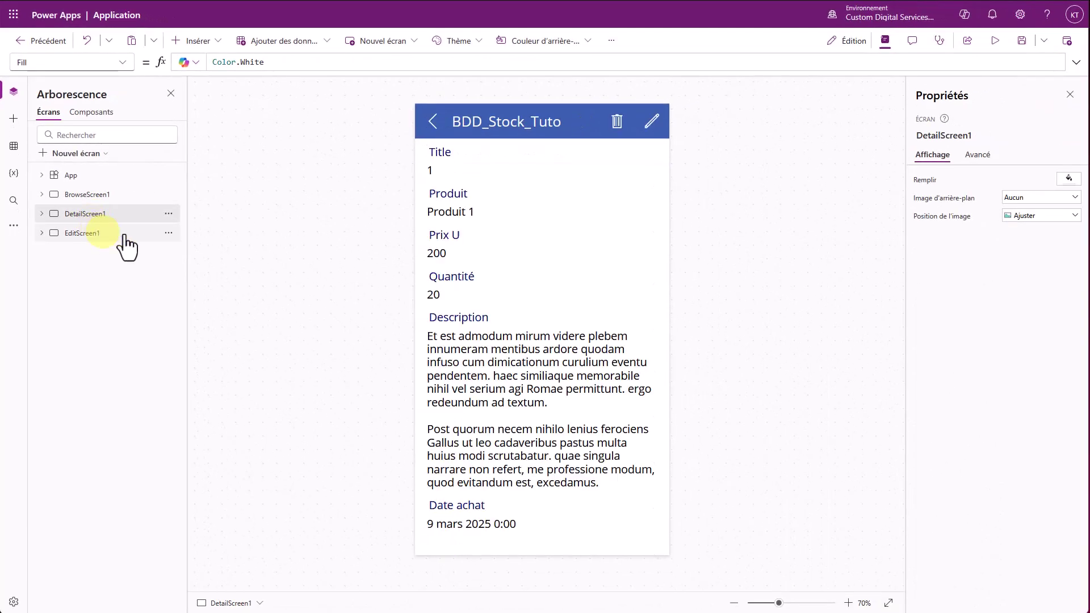
{"action": "left_click", "coordinate": [73, 234]}
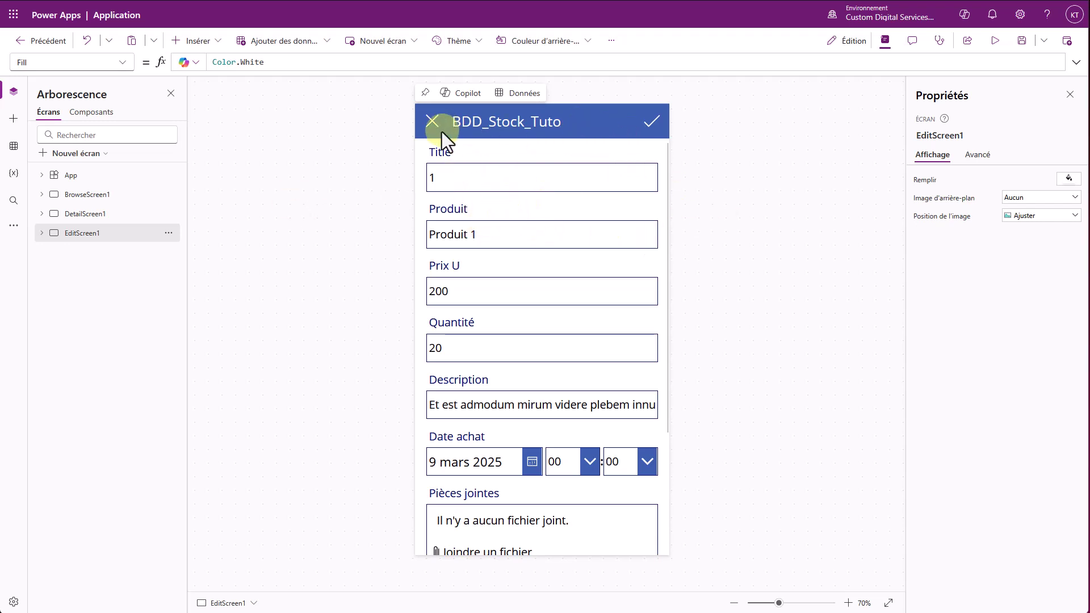
- Unlock the Title card on EditScreen1 for editing and filter its advanced properties by "re"
{"action": "left_click", "coordinate": [458, 169]}
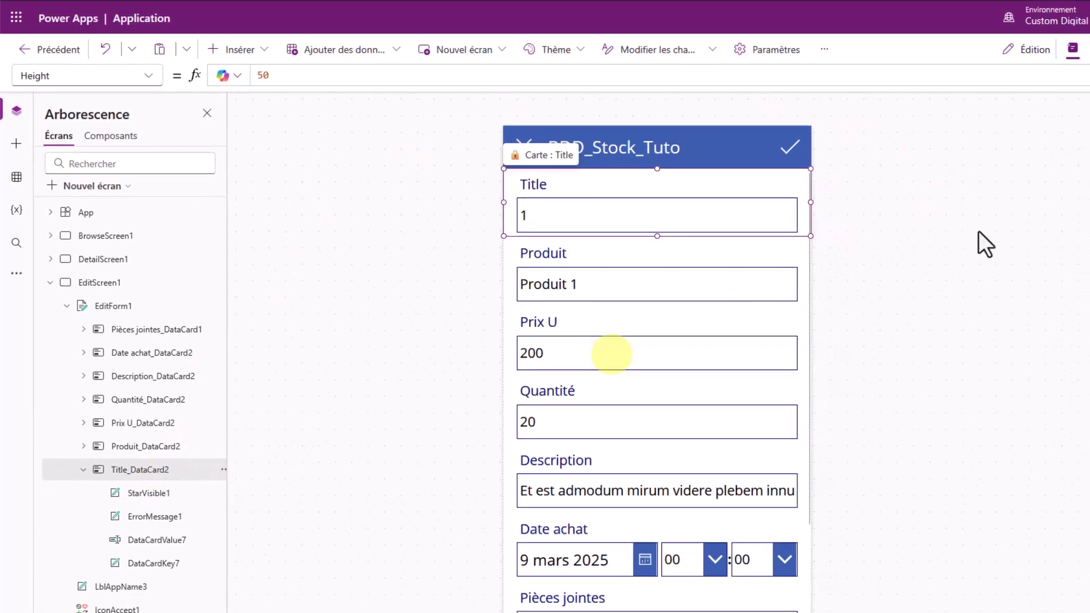
{"action": "left_click", "coordinate": [1034, 191]}
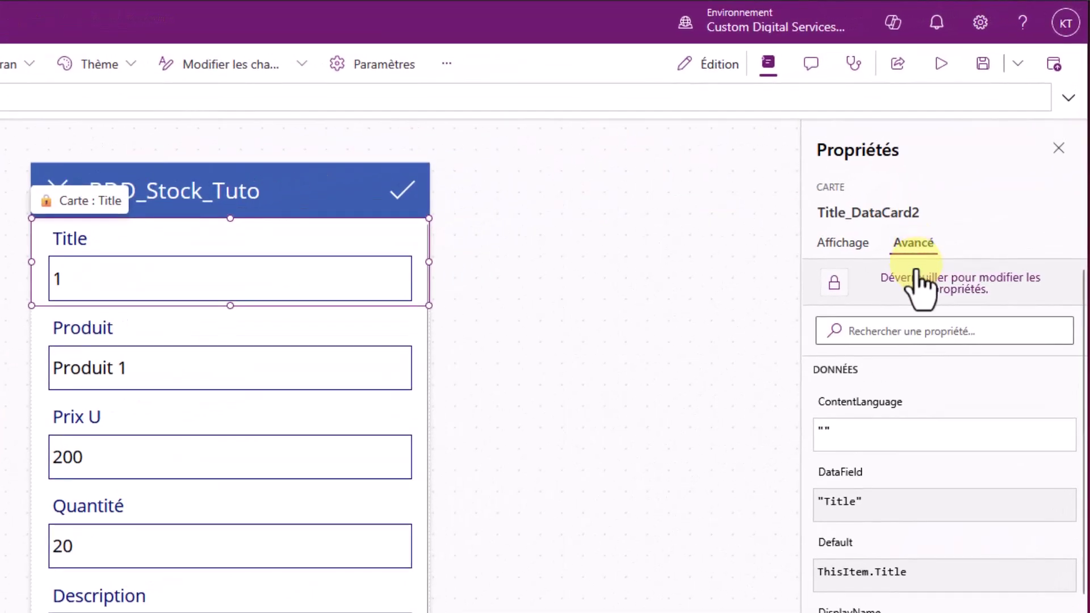
{"action": "left_click", "coordinate": [900, 329]}
{"action": "type", "text": "re"}
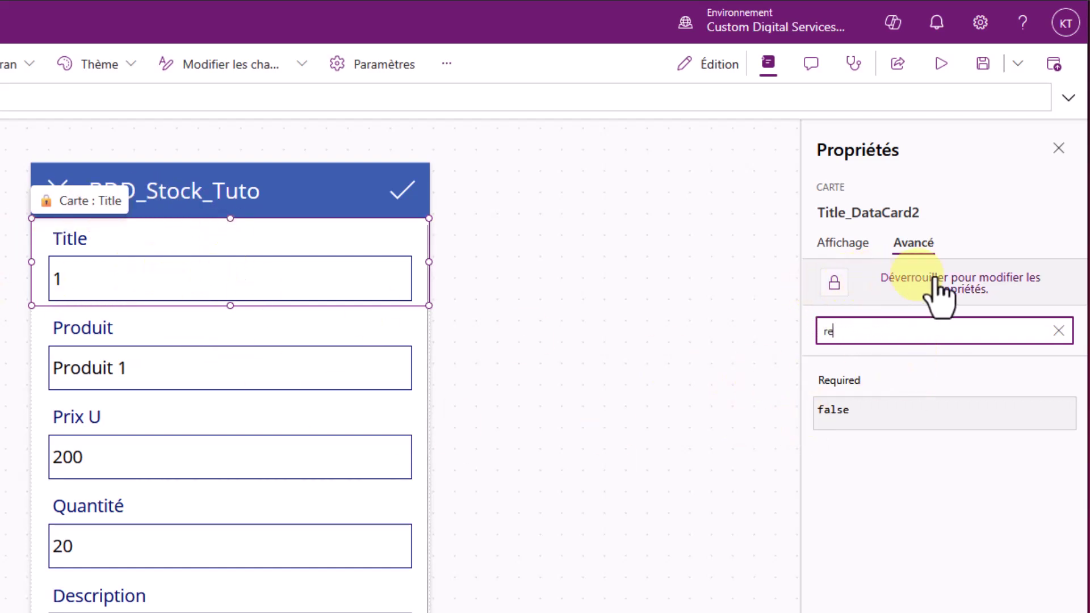
{"action": "left_click", "coordinate": [877, 286]}
- Set the Title card's Required property to true and check the Title label on the form
{"action": "left_click", "coordinate": [868, 369]}
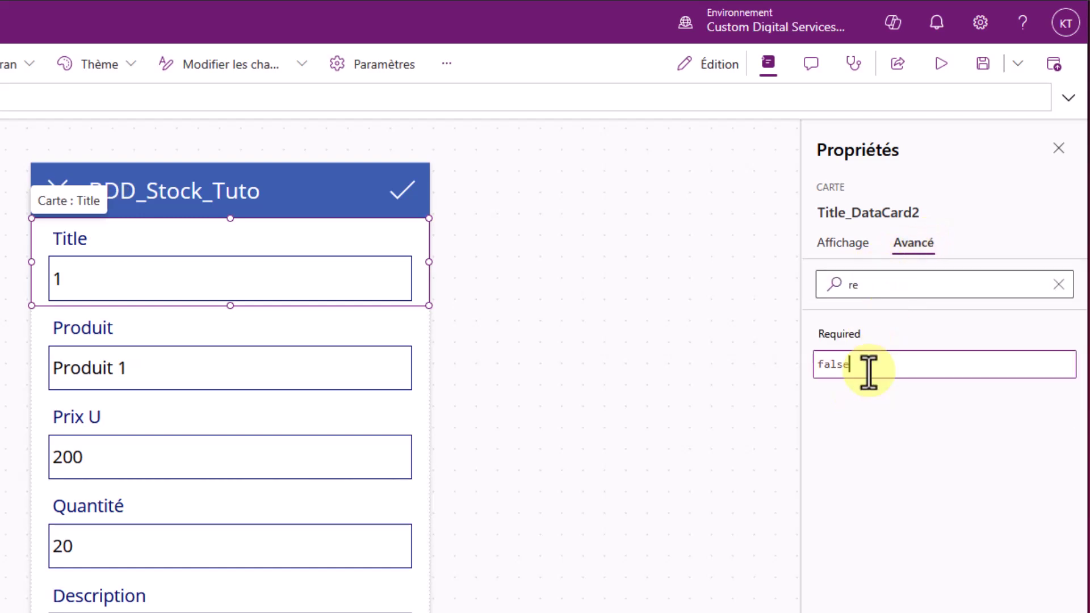
{"action": "type", "text": "tr"}
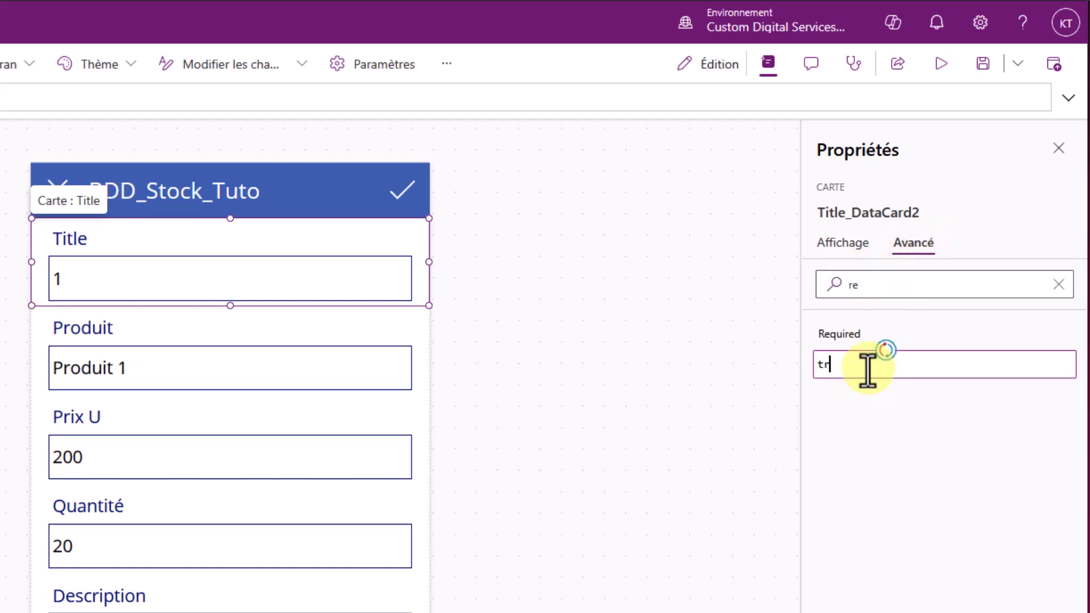
{"action": "type", "text": "ue"}
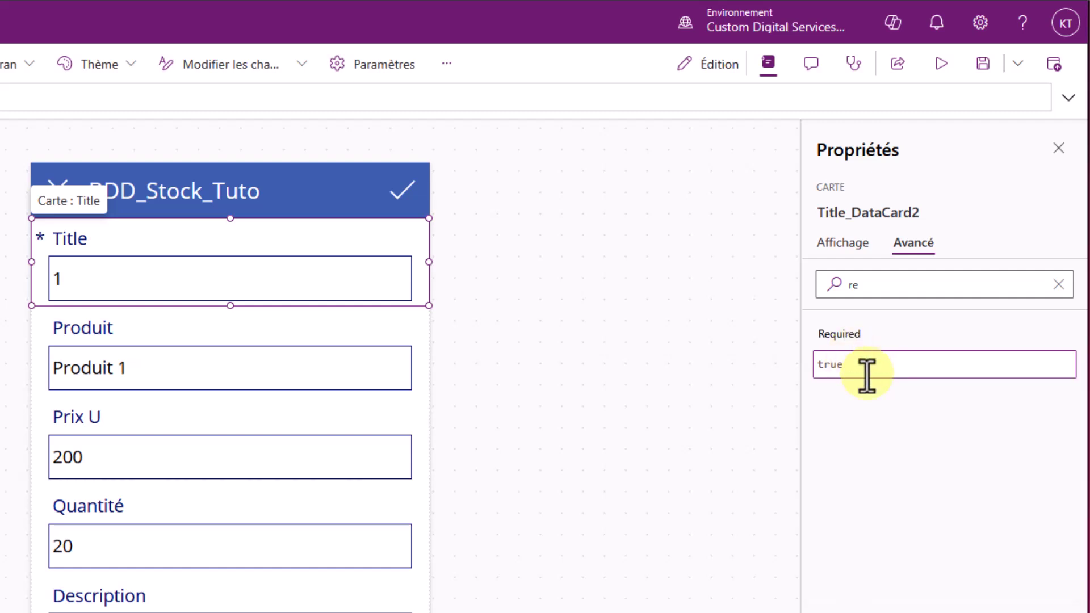
{"action": "left_click", "coordinate": [66, 249]}
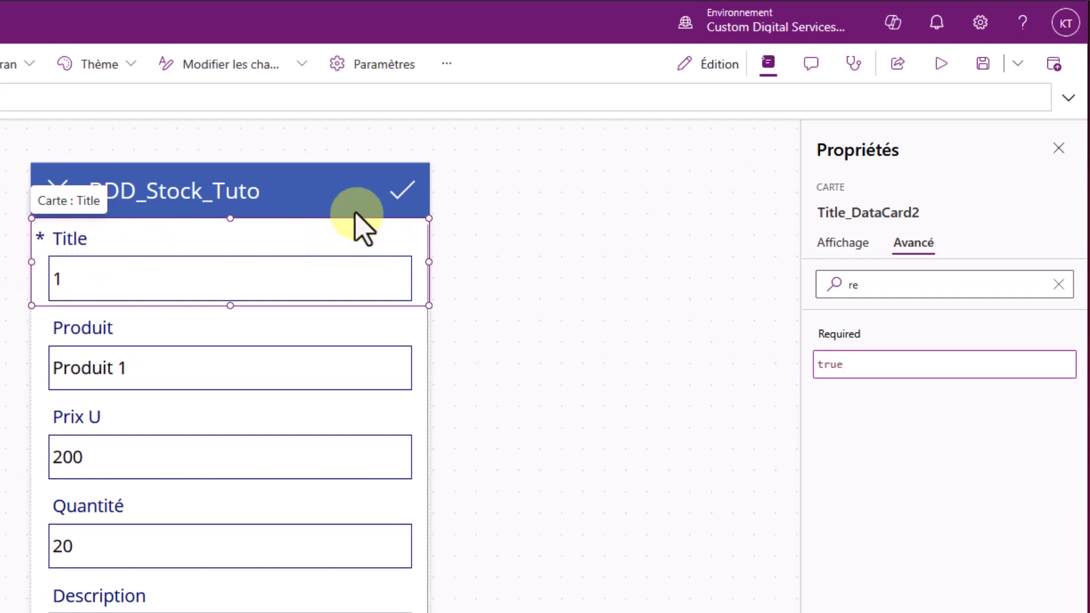
- Set the Title card's Required property back to false
{"action": "double_click", "coordinate": [877, 364]}
{"action": "type", "text": "false"}
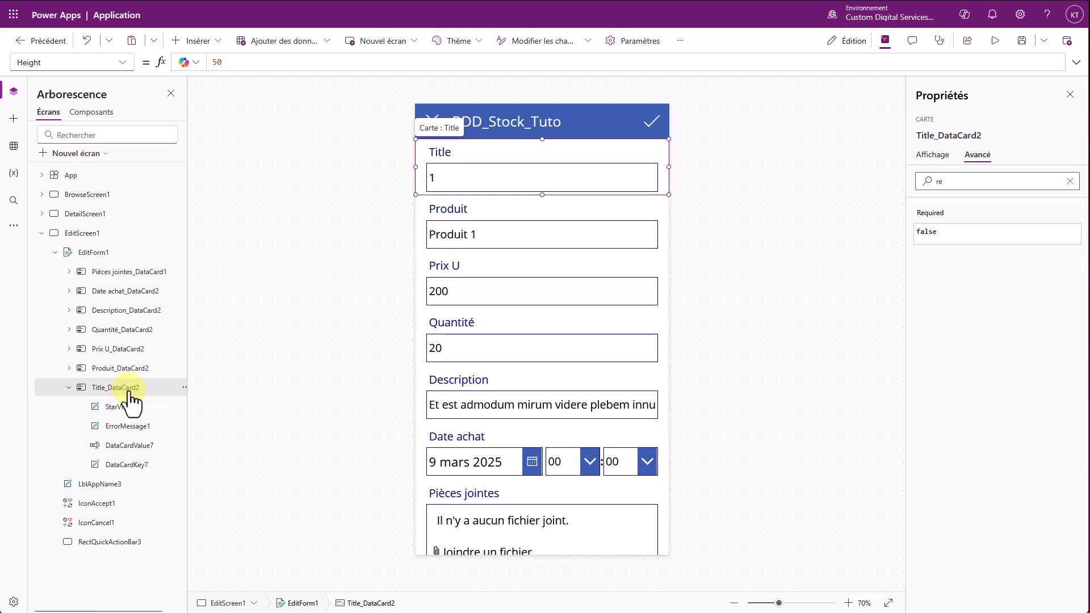
- Delete the Title card from EditForm1, and unlock the Produit card to set its Required property to true
{"action": "key", "text": "Delete"}
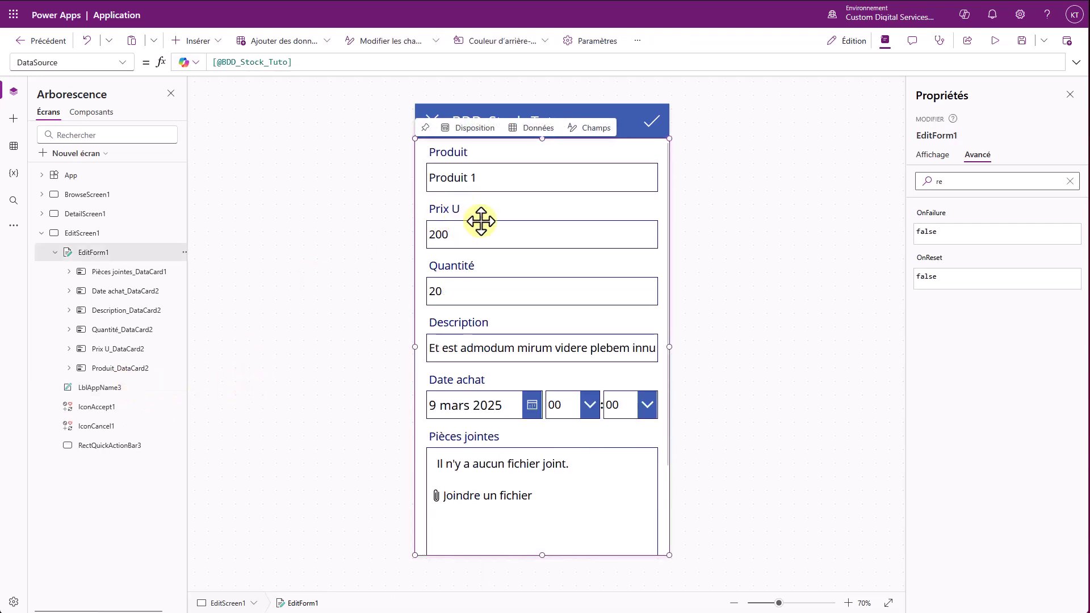
{"action": "left_click", "coordinate": [472, 178]}
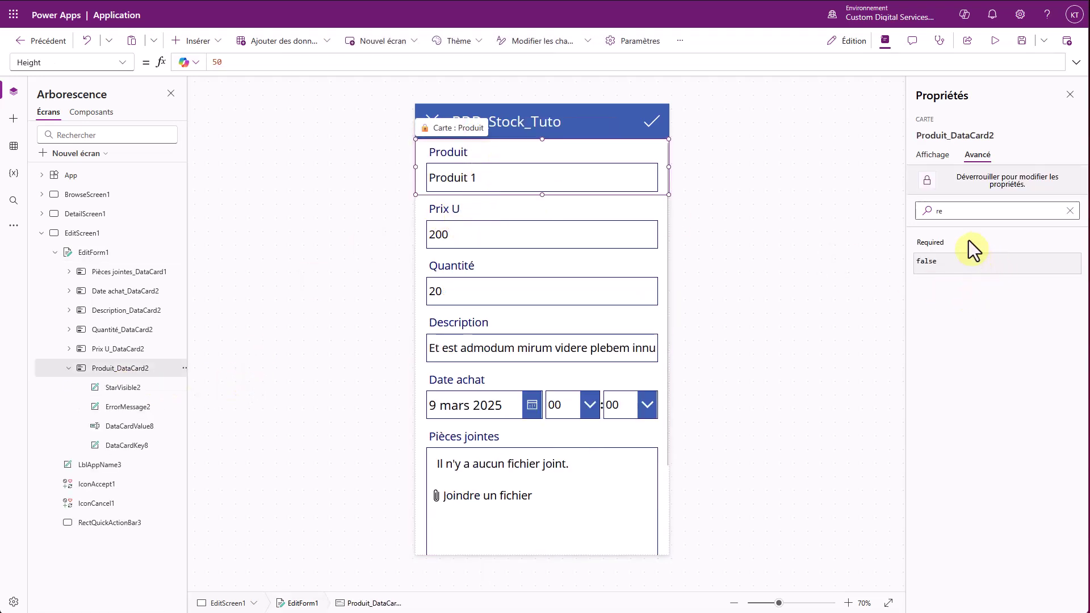
{"action": "left_click", "coordinate": [931, 181]}
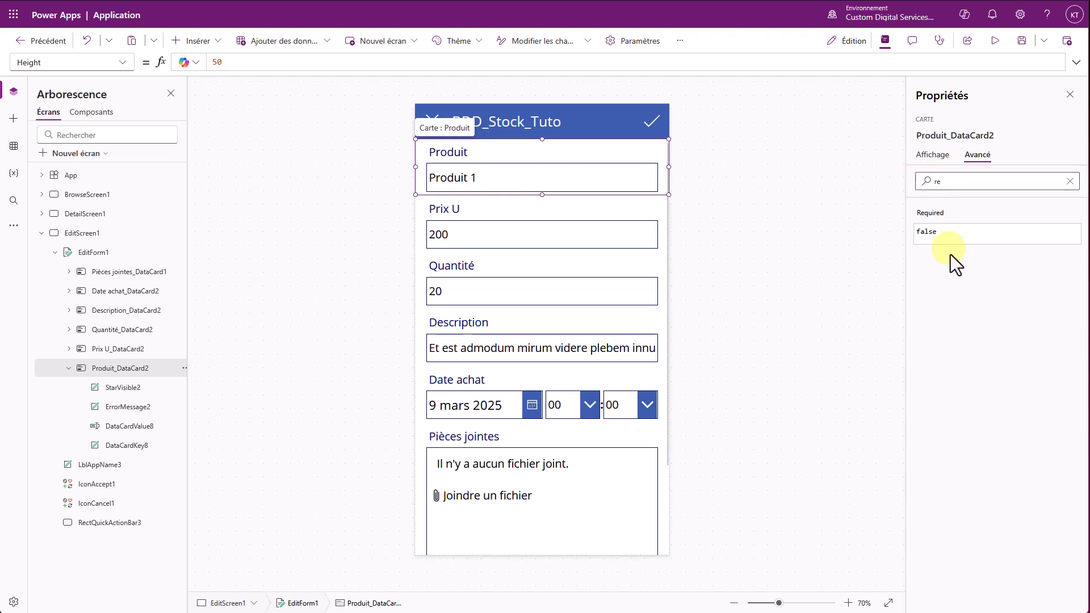
{"action": "mouse_move", "coordinate": [930, 225]}
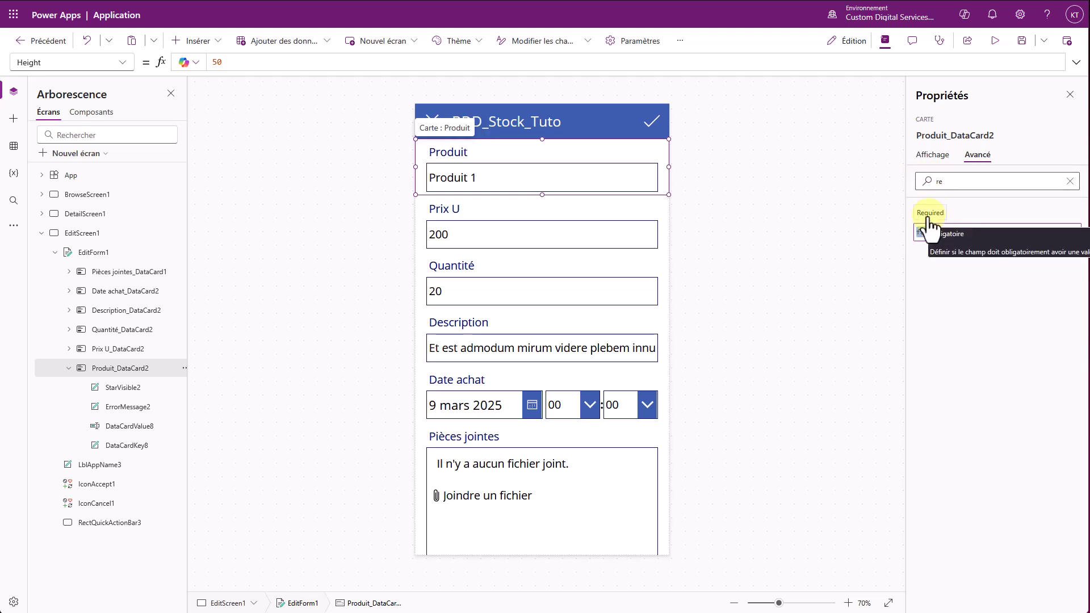
{"action": "type", "text": "true"}
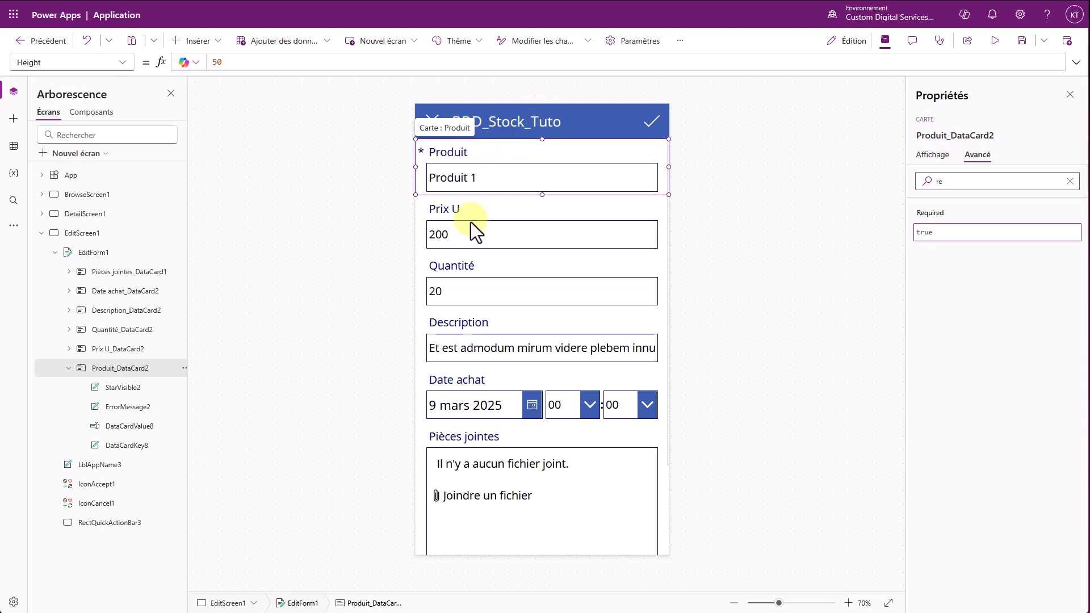
- Unlock the Prix U card on the edit form and set its Required property to true
{"action": "left_click", "coordinate": [471, 231]}
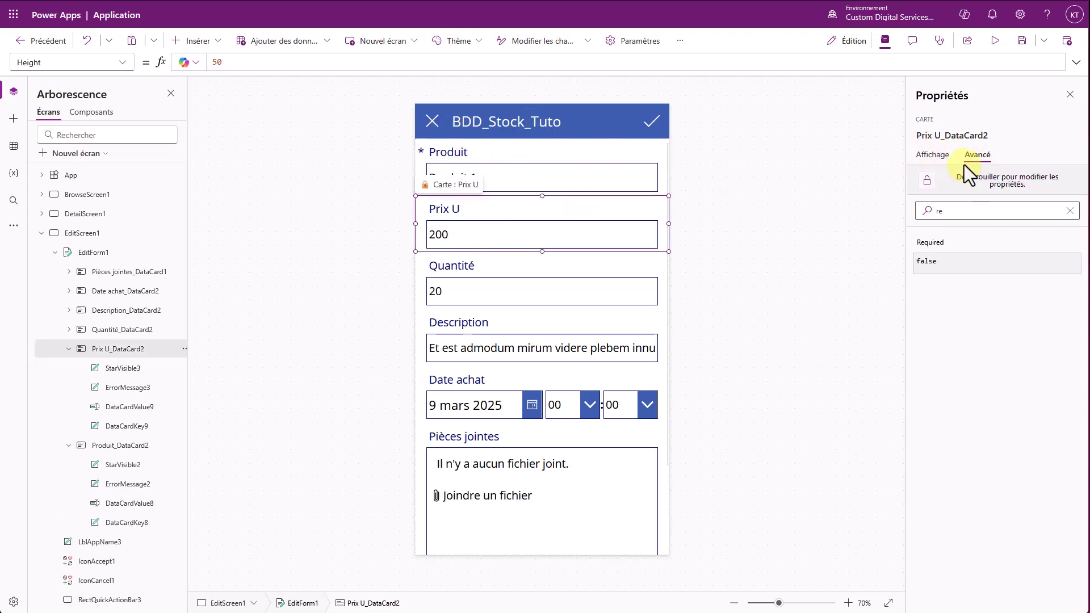
{"action": "left_click", "coordinate": [964, 195]}
{"action": "left_click", "coordinate": [970, 234]}
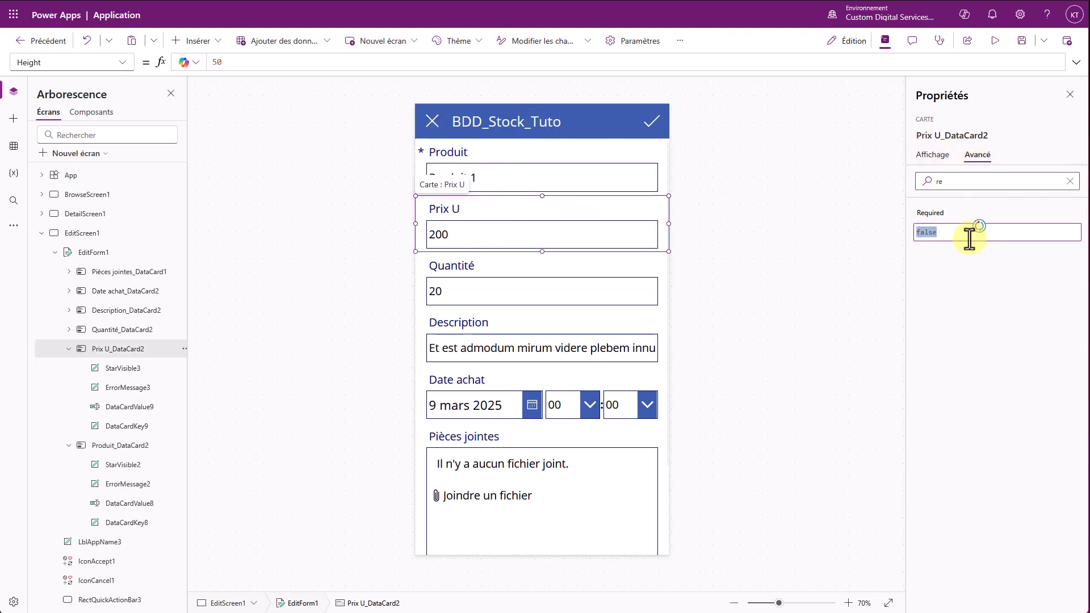
{"action": "type", "text": "true"}
- Unlock the Quantité card on the edit form and set its Required property to true
{"action": "left_click", "coordinate": [526, 276]}
{"action": "left_click", "coordinate": [988, 187]}
{"action": "left_click", "coordinate": [970, 230]}
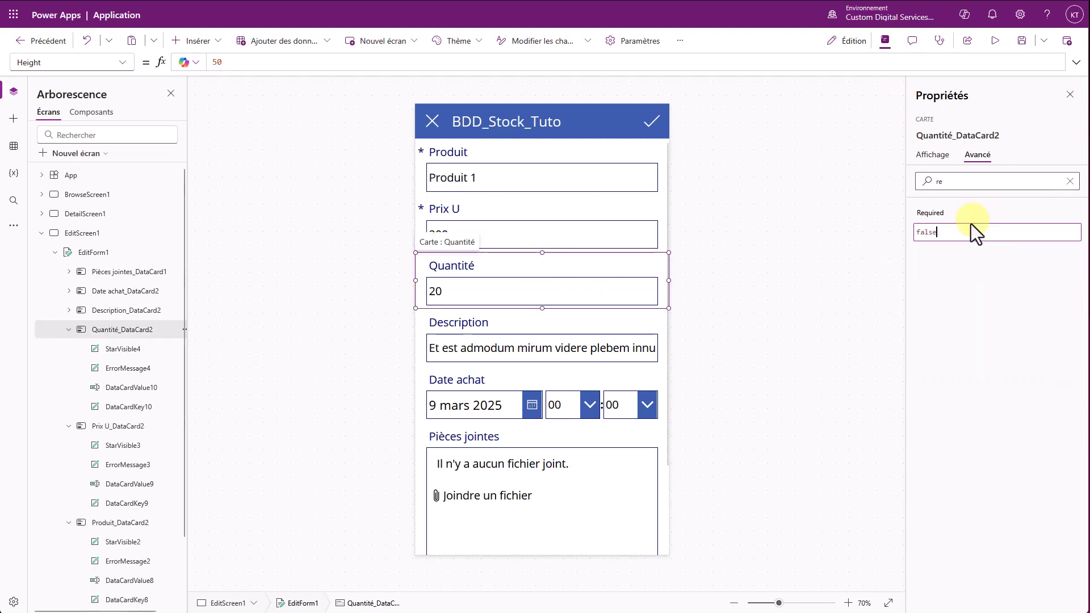
{"action": "type", "text": "true"}
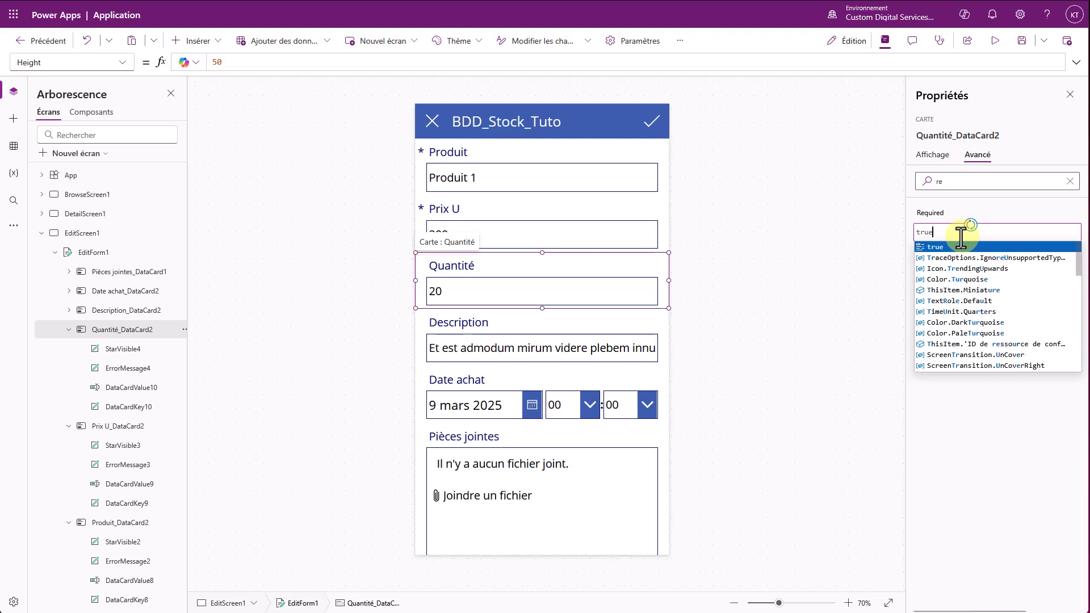
- Unlock the Description card, make it taller, and stretch its text input to a height of about 214
{"action": "left_click", "coordinate": [486, 346]}
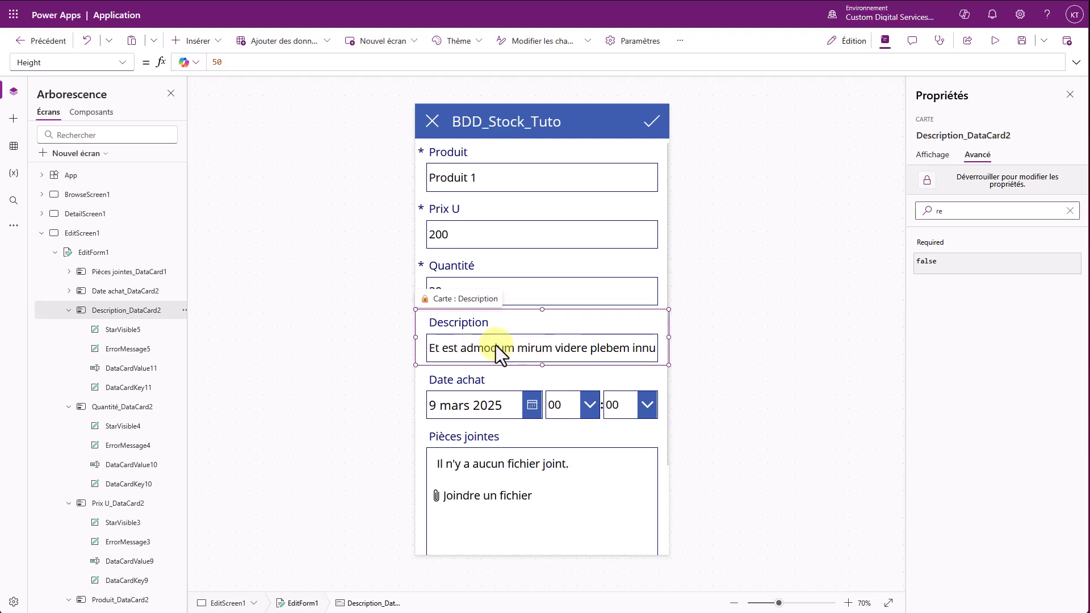
{"action": "left_click", "coordinate": [496, 347]}
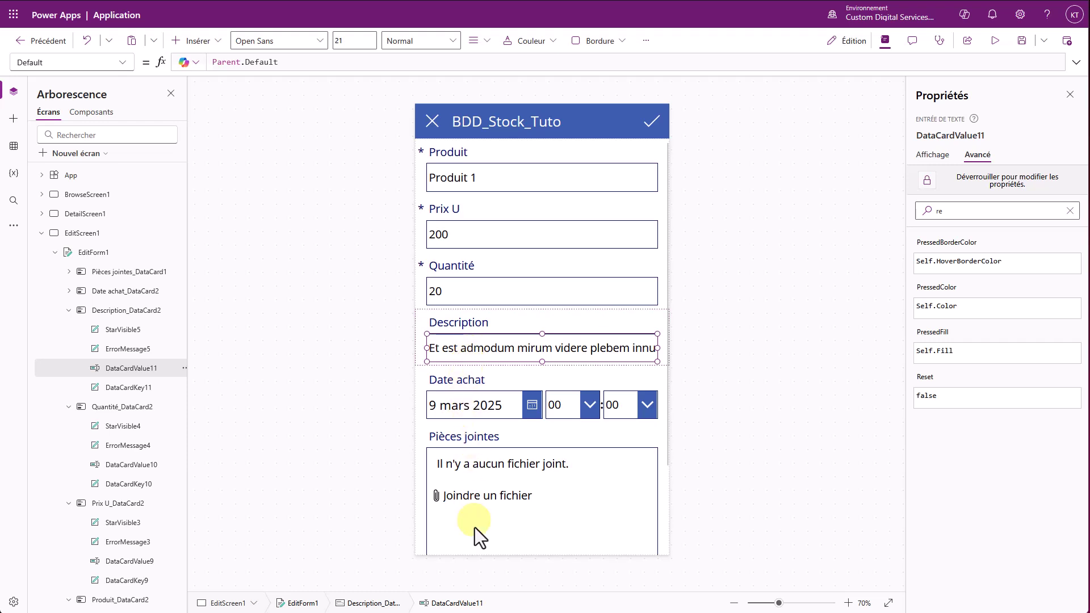
{"action": "left_click", "coordinate": [424, 335]}
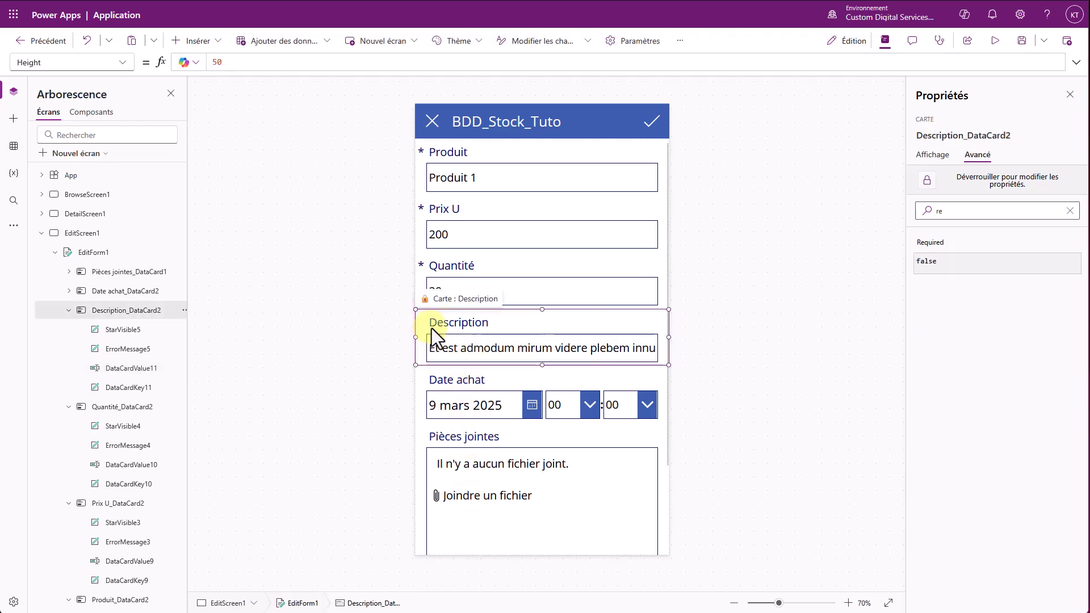
{"action": "left_click", "coordinate": [1008, 180]}
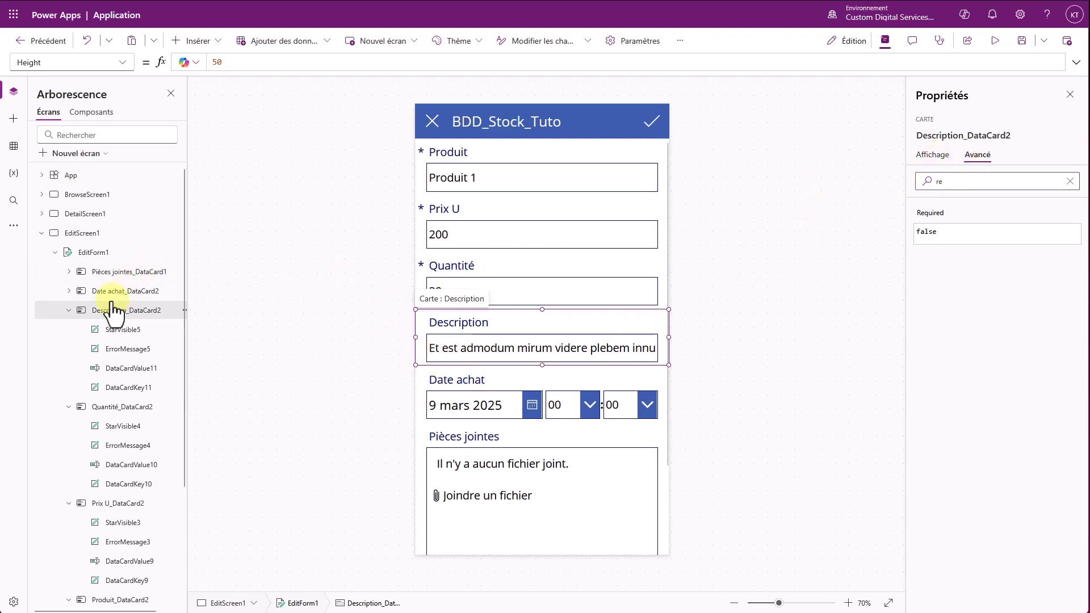
{"action": "left_click_drag", "start_coordinate": [540, 364], "coordinate": [539, 425]}
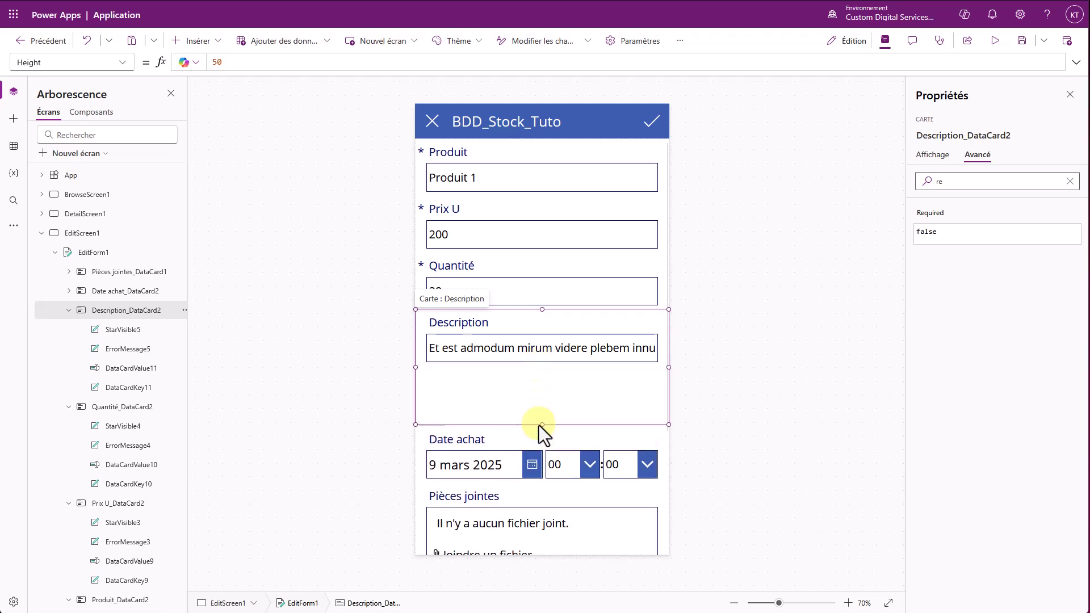
{"action": "left_click", "coordinate": [534, 348]}
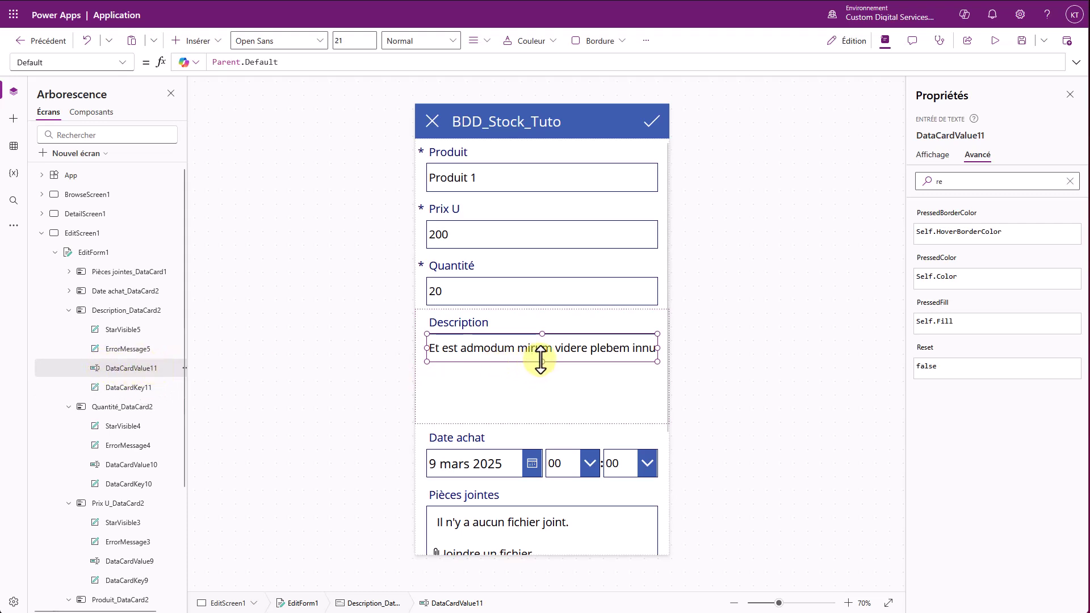
{"action": "left_click_drag", "start_coordinate": [543, 362], "coordinate": [538, 420]}
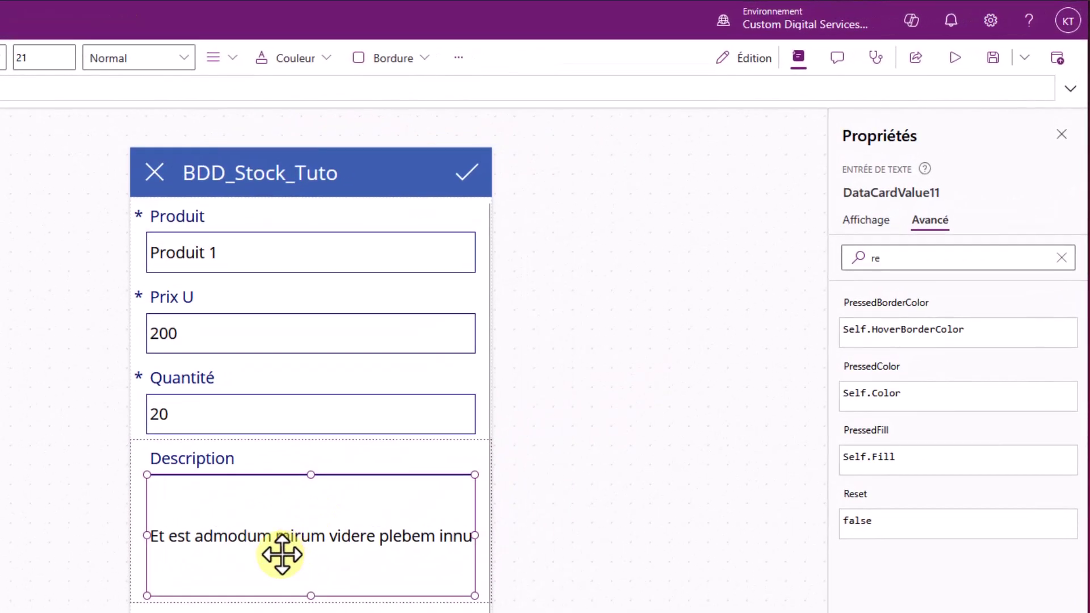
- Set the Description text input's Mode to Multiligne
{"action": "left_click", "coordinate": [872, 223]}
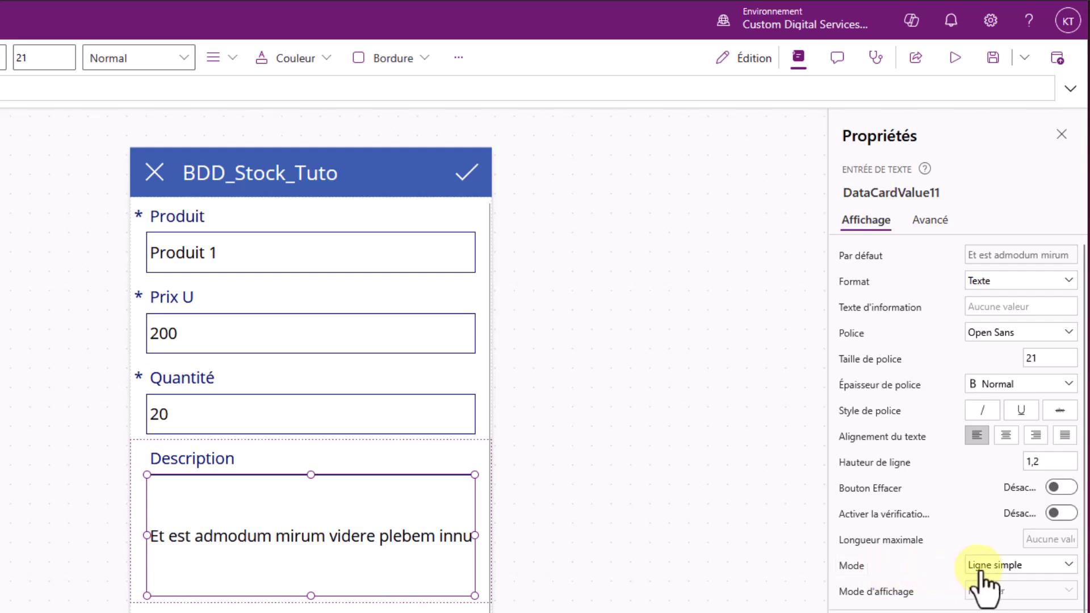
{"action": "left_click", "coordinate": [1009, 567]}
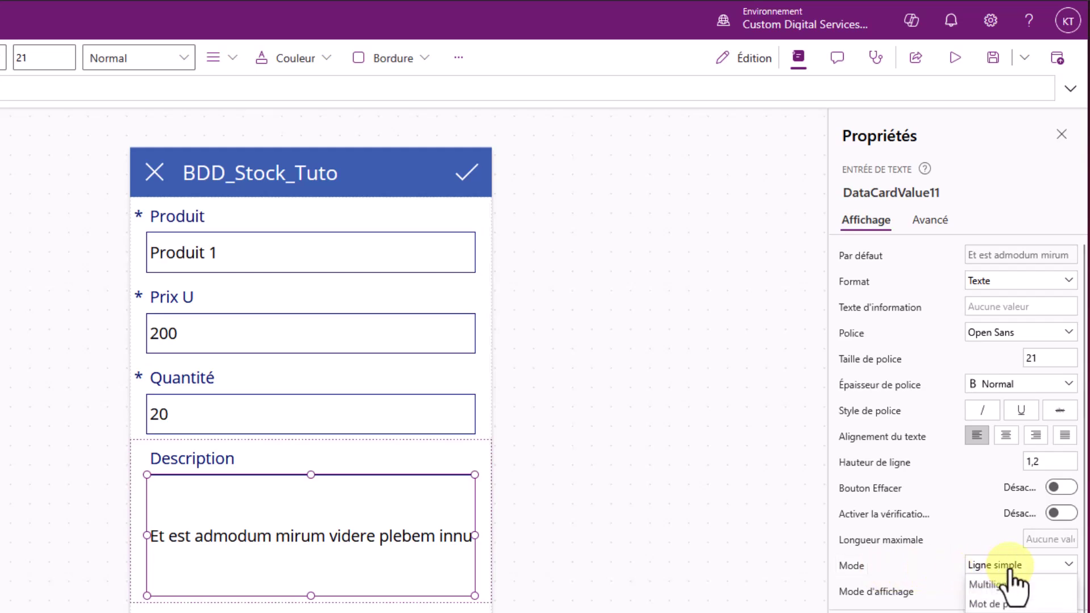
{"action": "left_click", "coordinate": [1022, 590]}
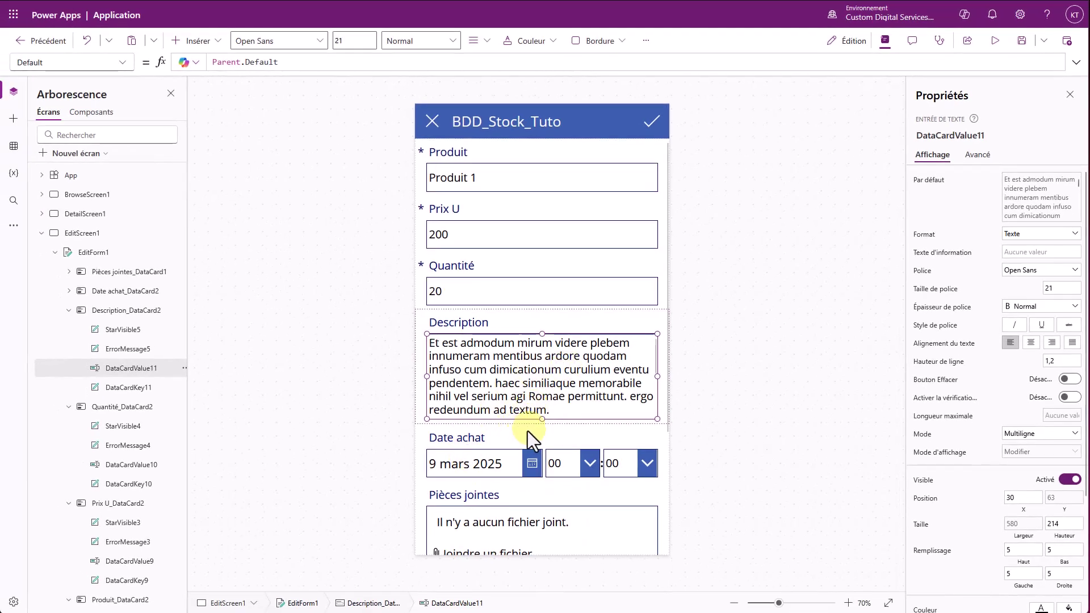
- Unlock the Date achat card to delete its hour, separator and minute controls, and widen the date picker to match the other fields
{"action": "left_click", "coordinate": [499, 448]}
{"action": "scroll", "coordinate": [538, 465], "scroll_direction": "down", "scroll_amount": 1}
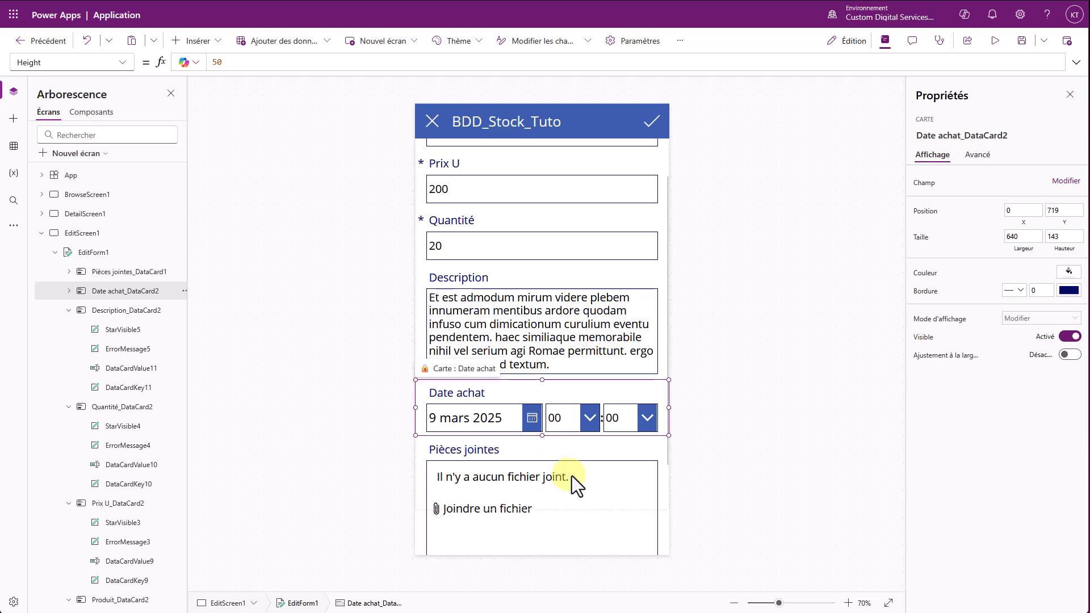
{"action": "left_click", "coordinate": [540, 433]}
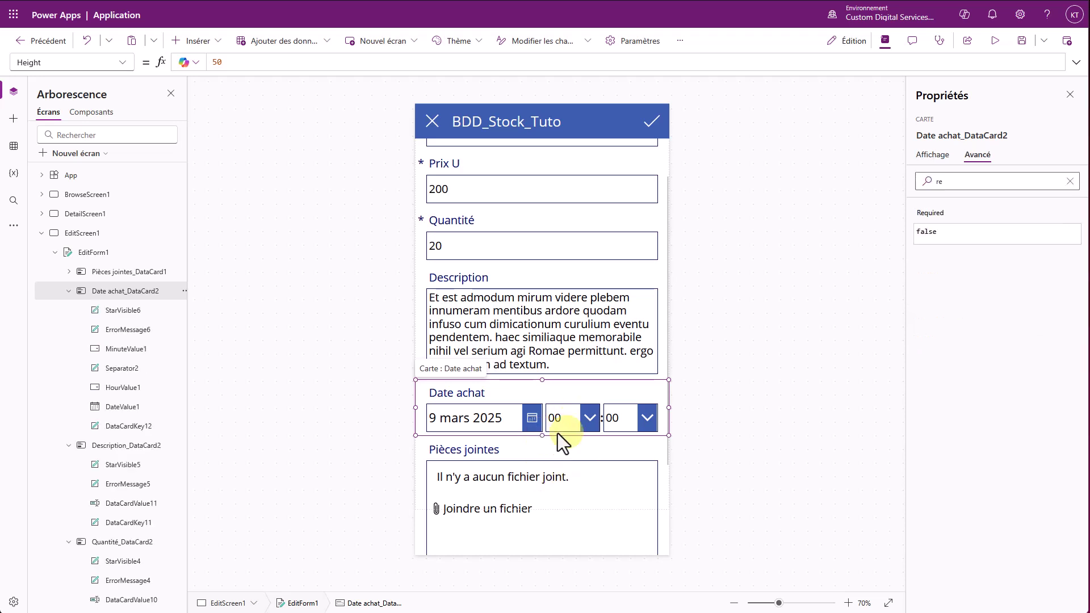
{"action": "left_click", "coordinate": [554, 419]}
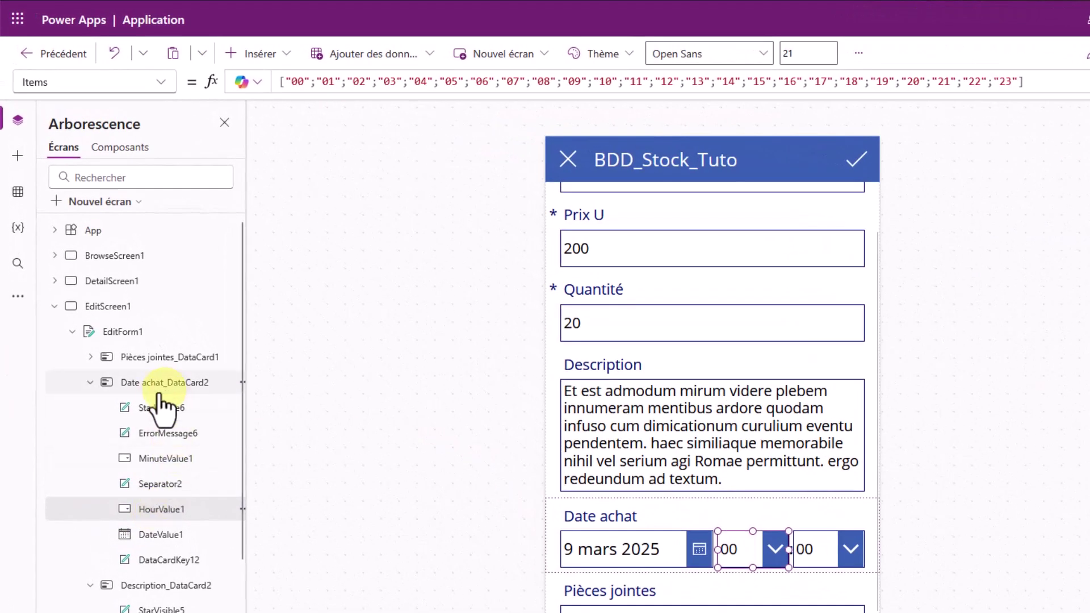
{"action": "left_click", "coordinate": [165, 461], "text": "shift"}
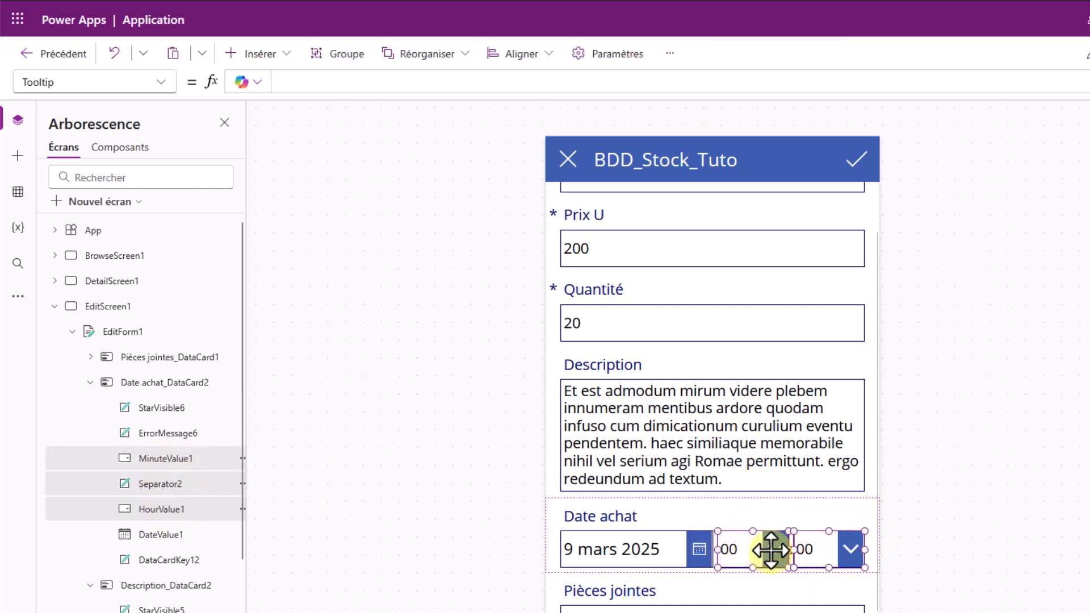
{"action": "key", "text": "Delete"}
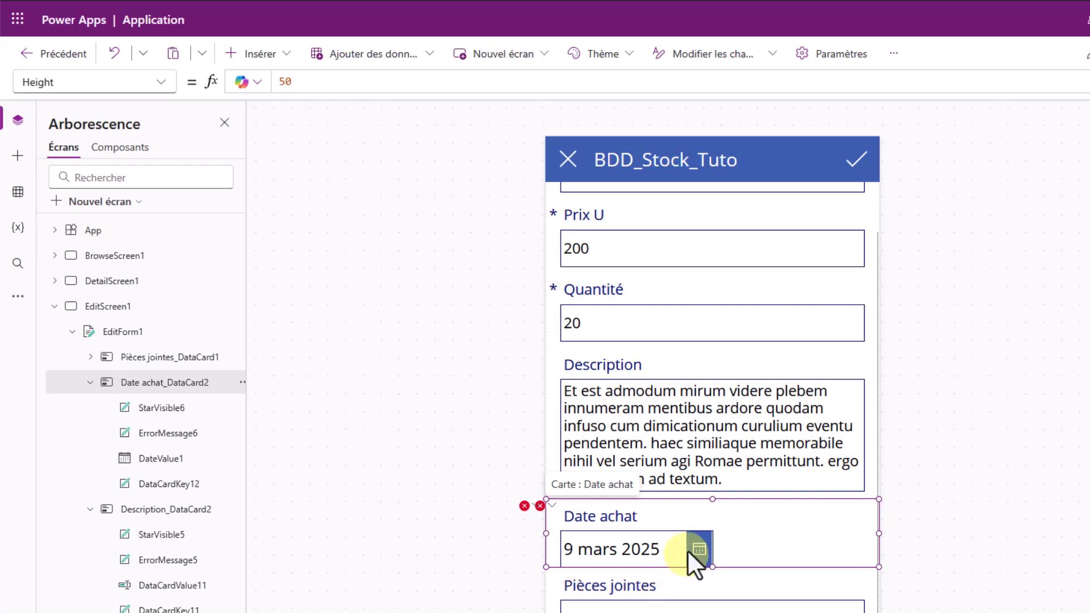
{"action": "left_click", "coordinate": [670, 555]}
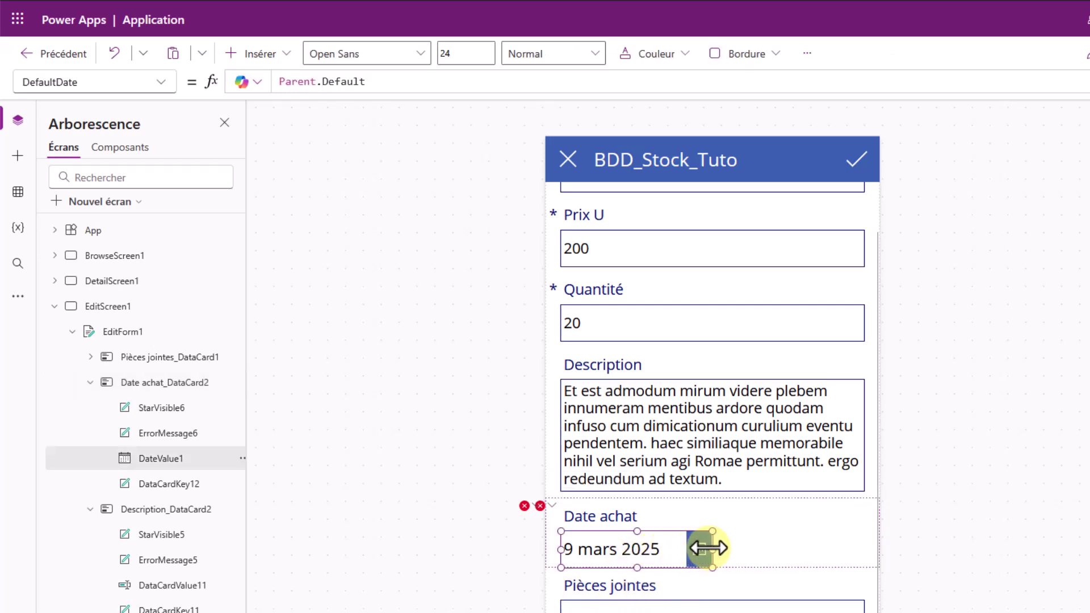
{"action": "left_click_drag", "start_coordinate": [712, 547], "coordinate": [861, 548]}
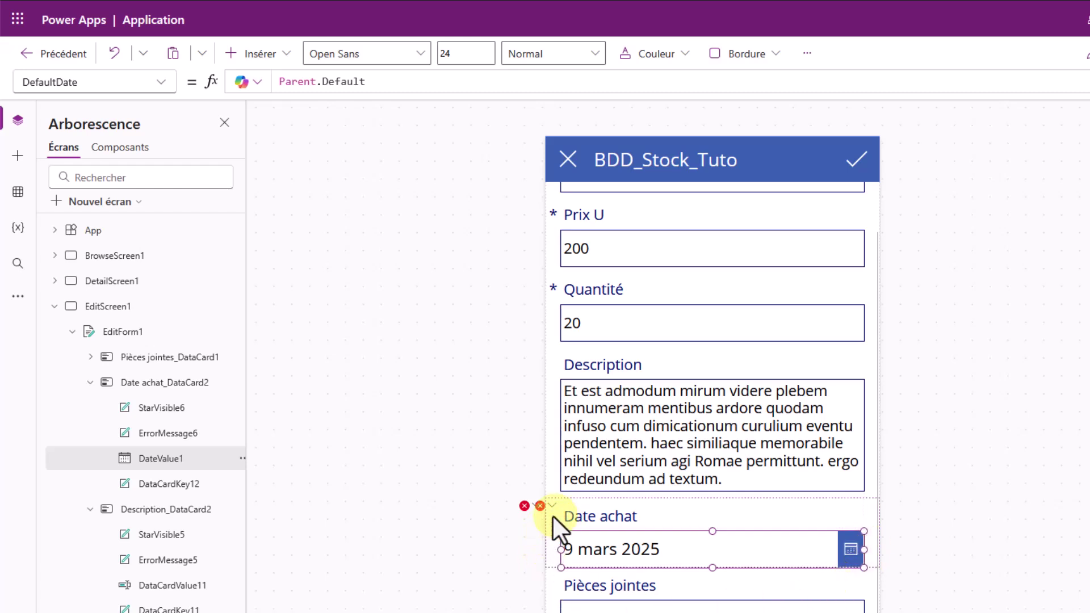
- Replace the Date achat card's faulty Update formula with DateValue1.SelectedDate
{"action": "left_click", "coordinate": [538, 506]}
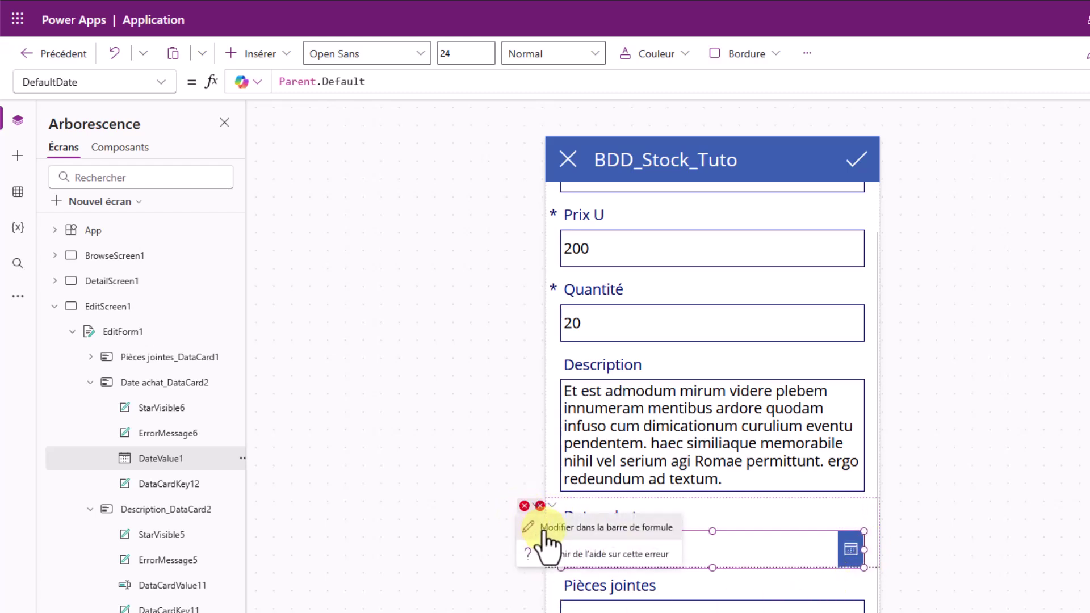
{"action": "left_click", "coordinate": [543, 528]}
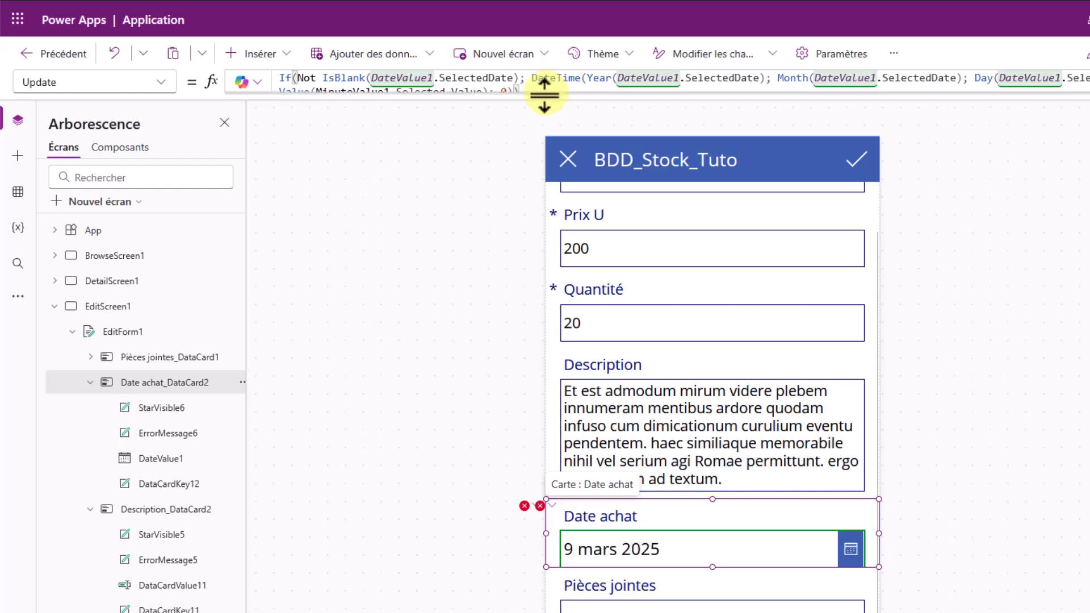
{"action": "left_click_drag", "start_coordinate": [545, 97], "coordinate": [547, 261]}
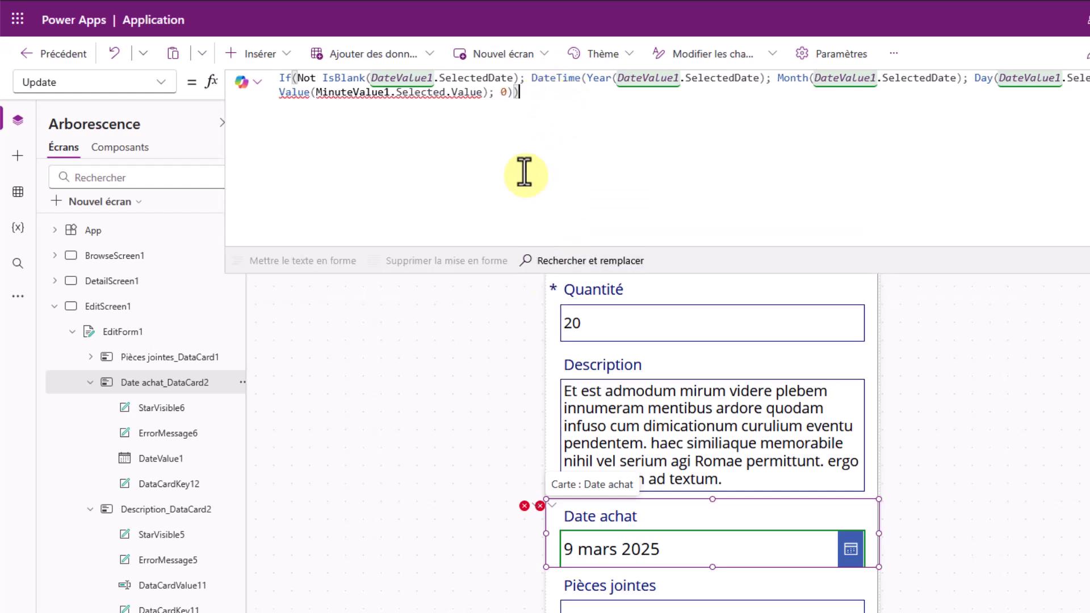
{"action": "left_click_drag", "start_coordinate": [372, 78], "coordinate": [512, 81]}
{"action": "key", "text": "ctrl+c"}
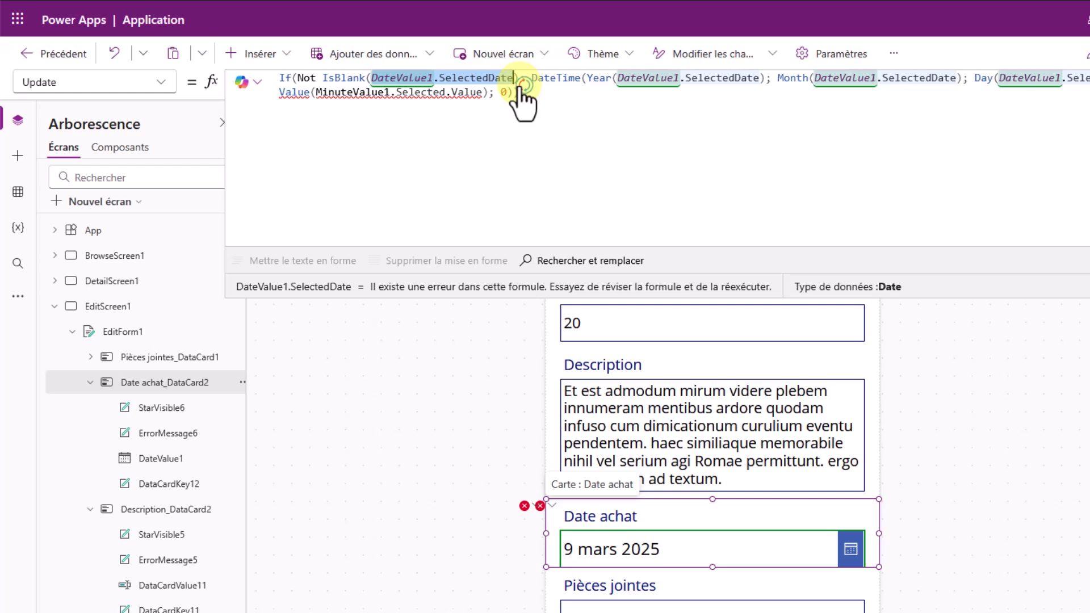
{"action": "key", "text": "Delete"}
{"action": "key", "text": "ctrl+a"}
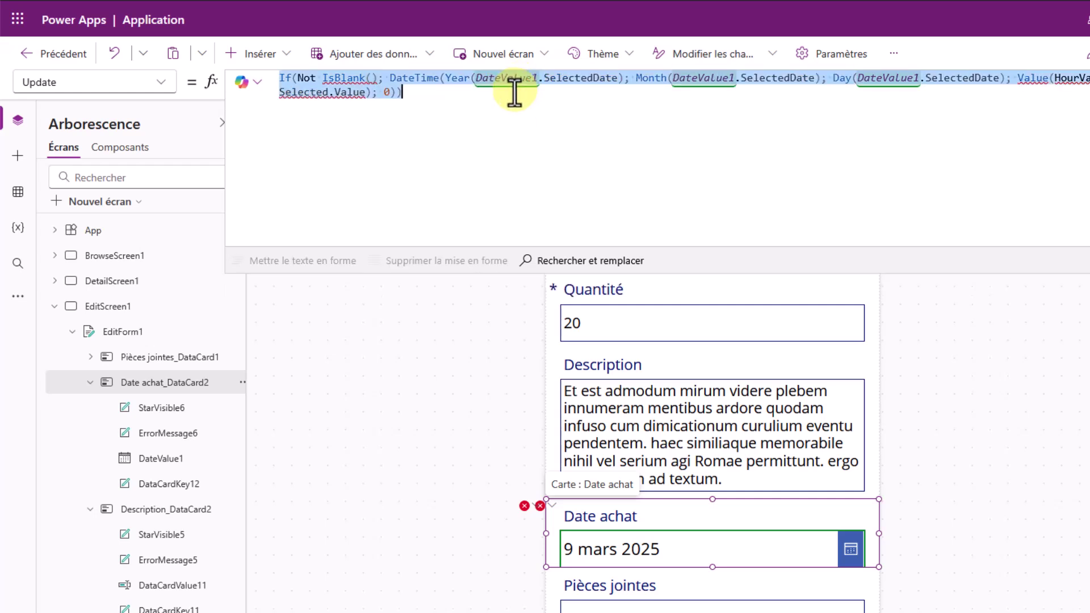
{"action": "key", "text": "Delete"}
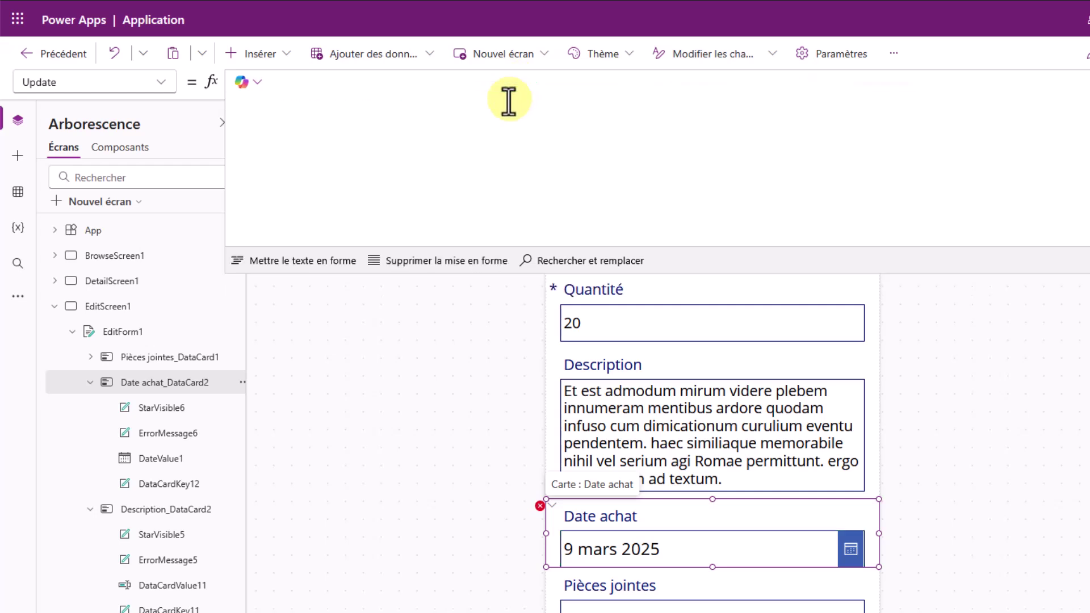
{"action": "key", "text": "ctrl+v"}
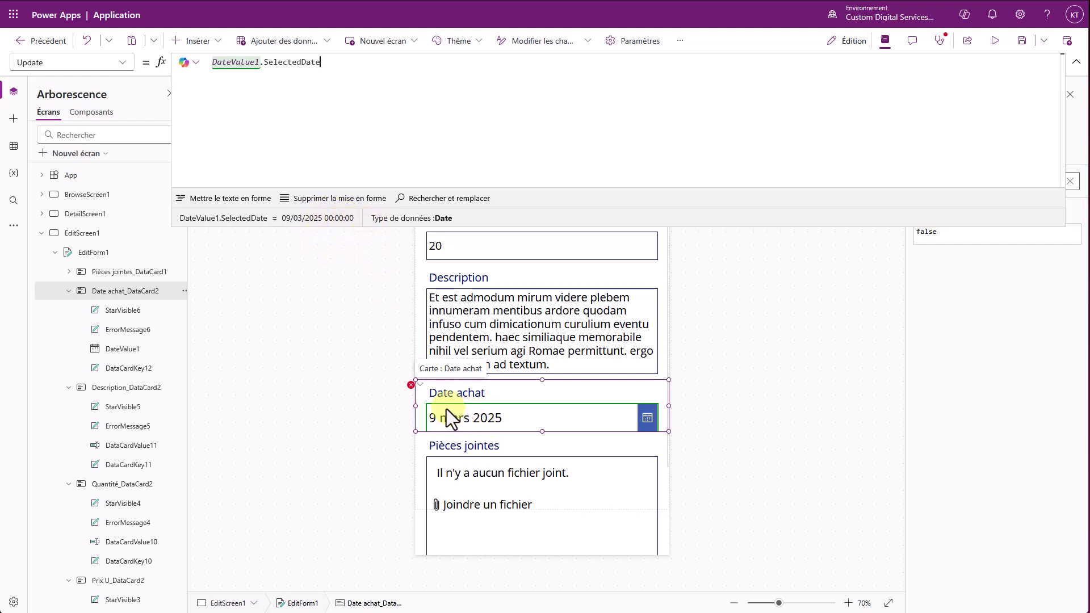
- Replace the faulty Y formula of the Date achat card's error message with DateValue1.Y + DateValue1.Height
{"action": "left_click", "coordinate": [420, 398]}
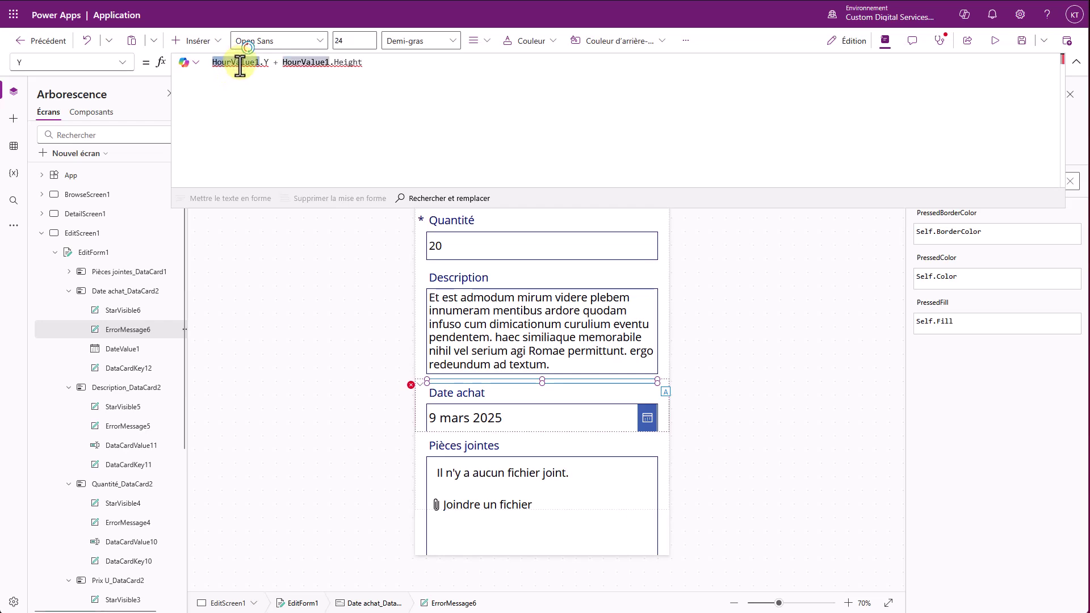
{"action": "type", "text": "DateValue1.SelectedDate"}
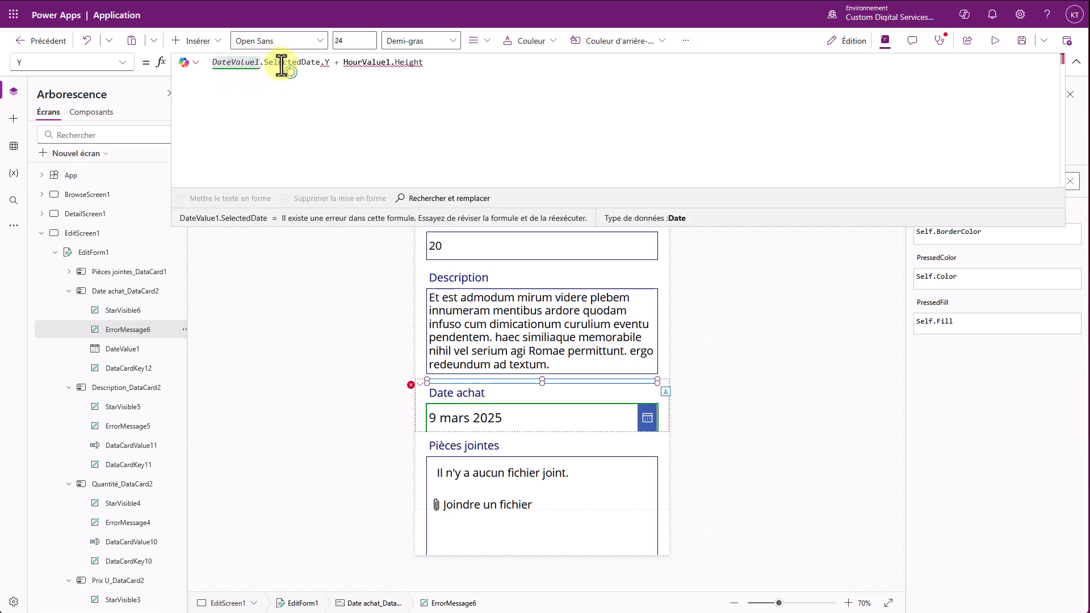
{"action": "double_click", "coordinate": [282, 63]}
{"action": "key", "text": "Delete"}
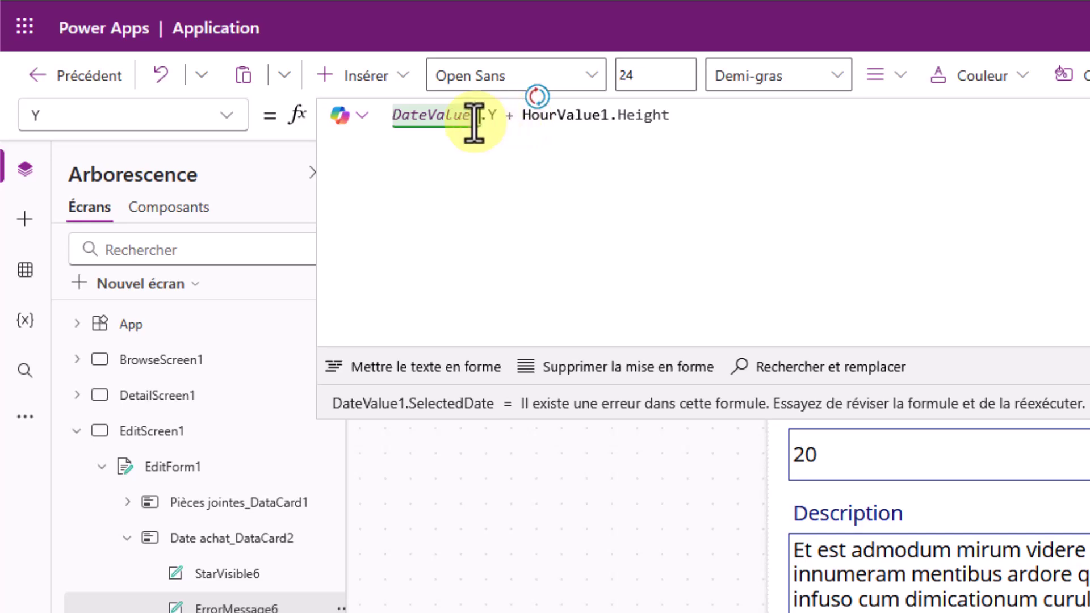
{"action": "double_click", "coordinate": [415, 117]}
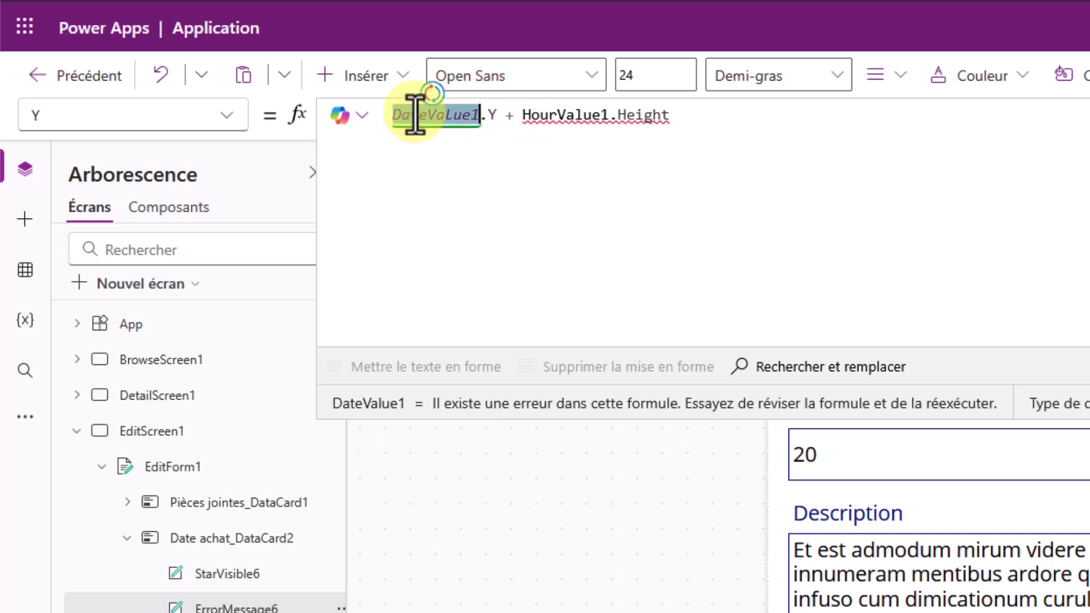
{"action": "key", "text": "ctrl+c"}
{"action": "double_click", "coordinate": [584, 114]}
{"action": "key", "text": "ctrl+v"}
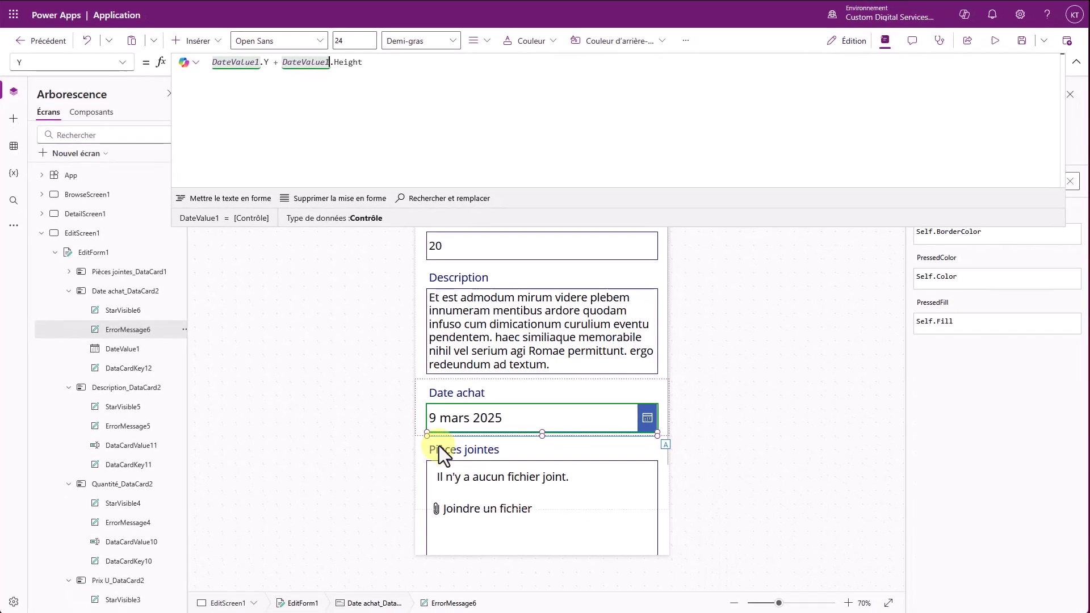
- Collapse the formula editor and inspect the display properties of the Pièces jointes card and its attachment control
{"action": "left_click", "coordinate": [493, 539]}
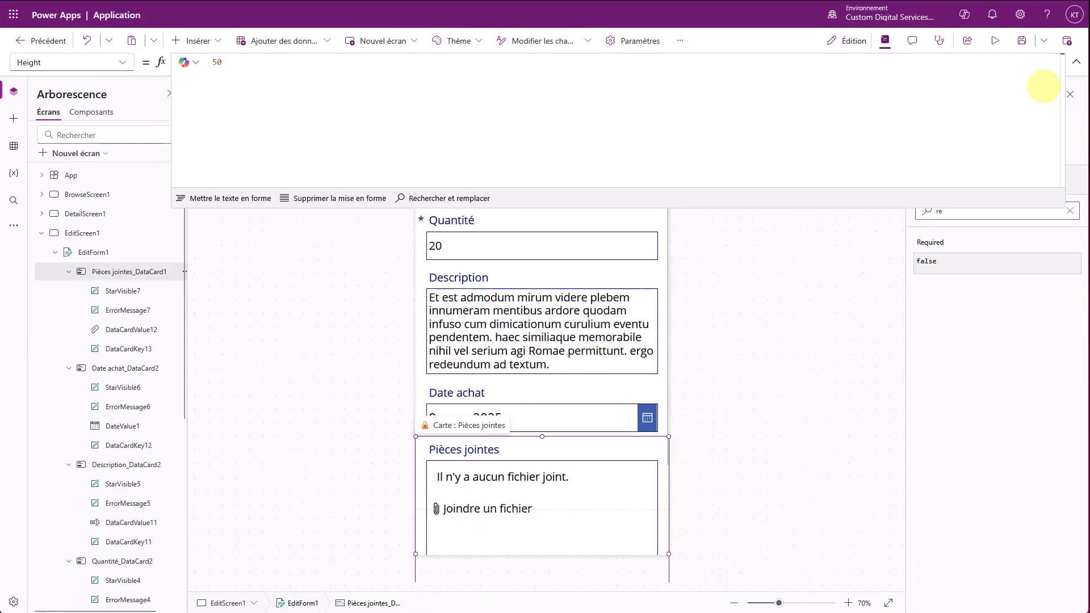
{"action": "left_click", "coordinate": [1071, 65]}
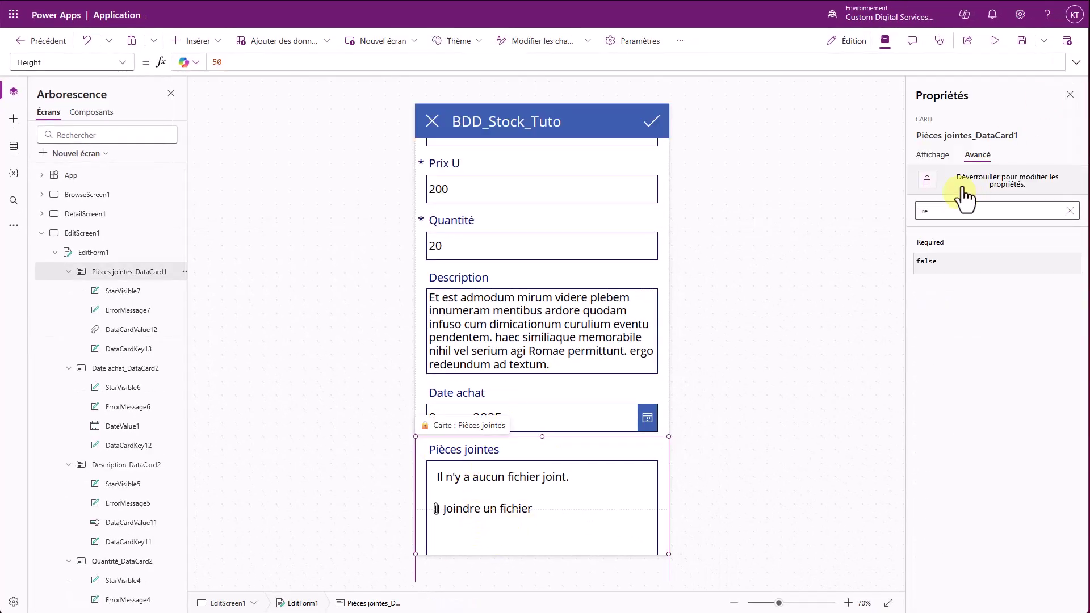
{"action": "left_click", "coordinate": [932, 154]}
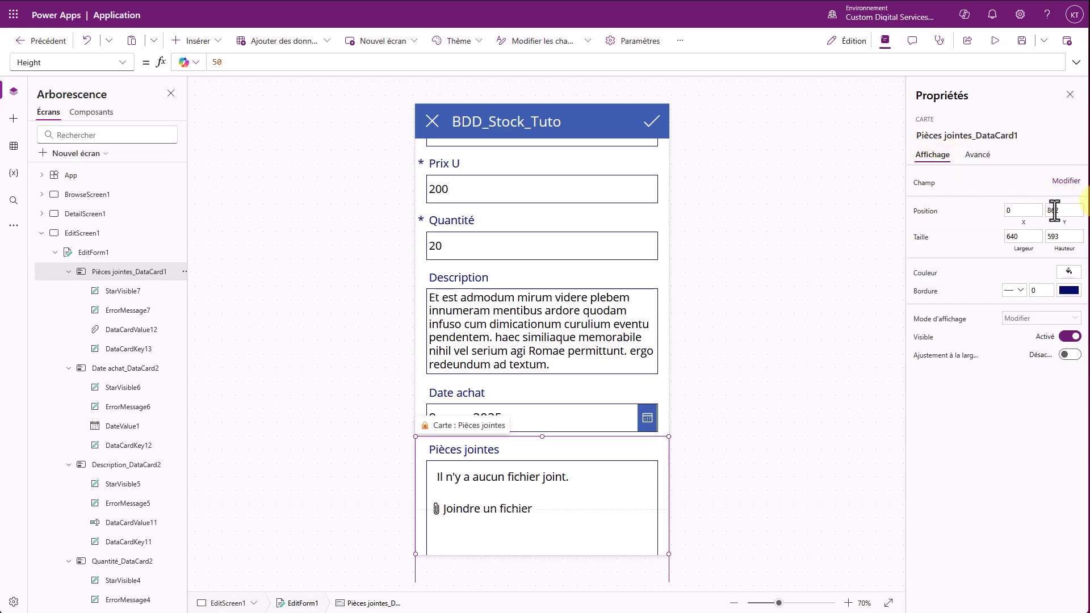
{"action": "left_click", "coordinate": [542, 496]}
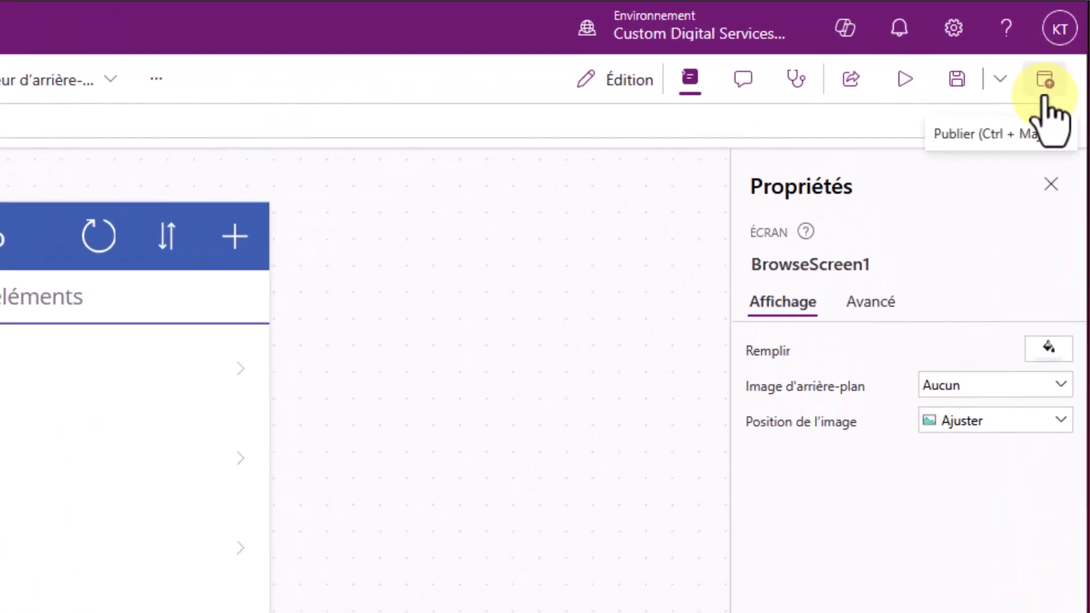
- Start publishing the application and save it under the name "Le stock c'est bien"
{"action": "left_click", "coordinate": [1044, 95]}
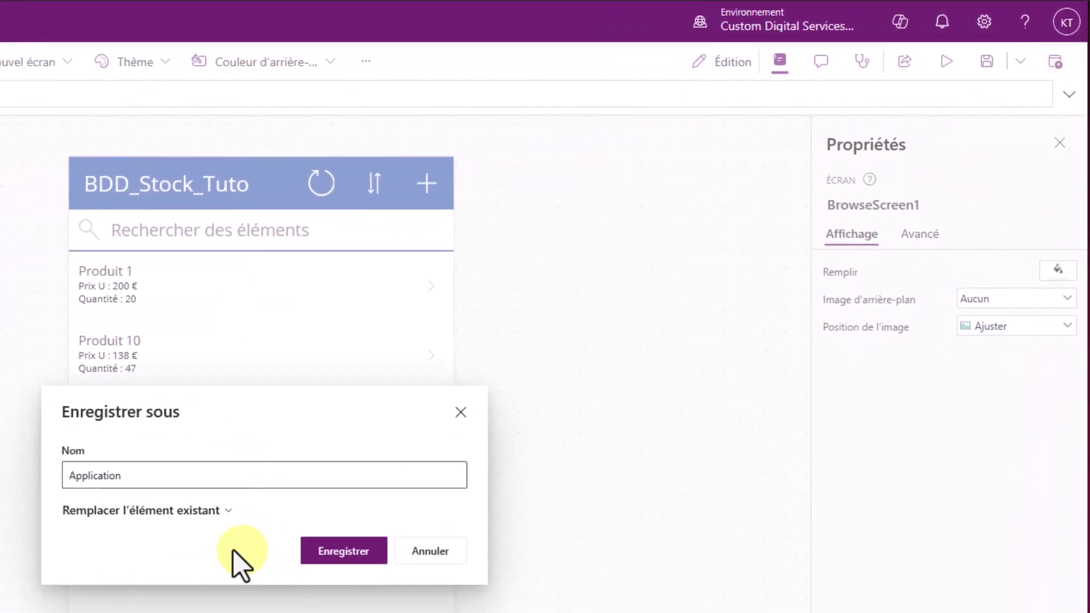
{"action": "double_click", "coordinate": [206, 469]}
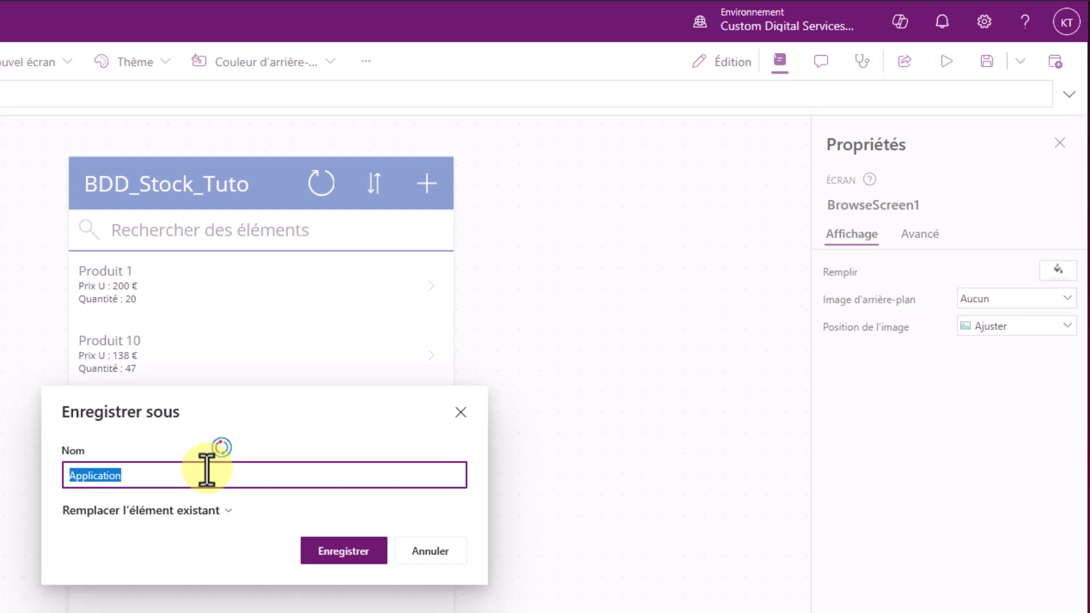
{"action": "type", "text": "Le s"}
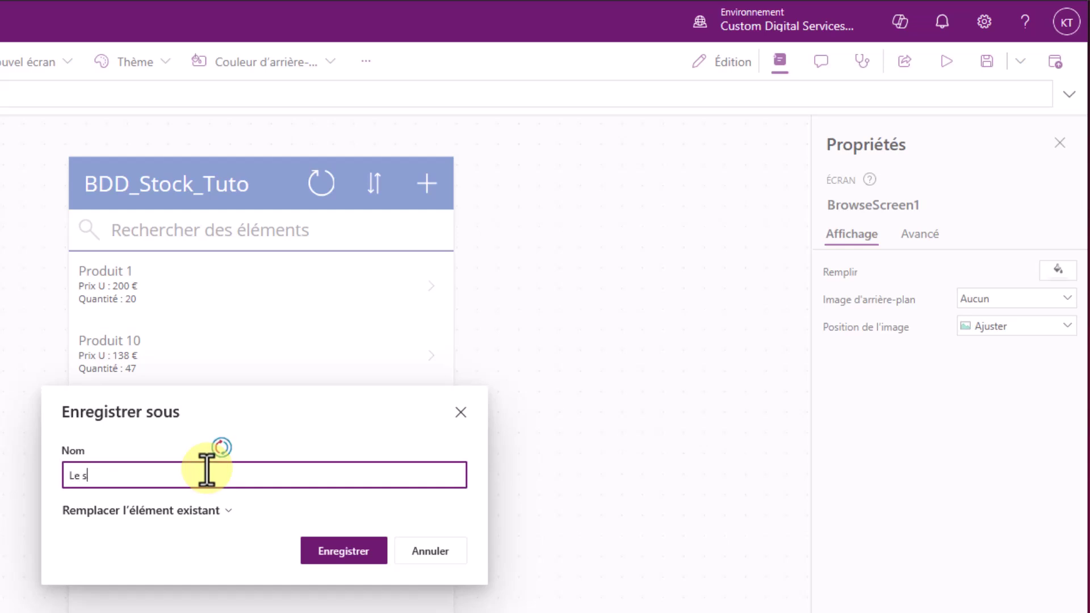
{"action": "type", "text": "tock c'est bien"}
{"action": "left_click", "coordinate": [333, 560]}
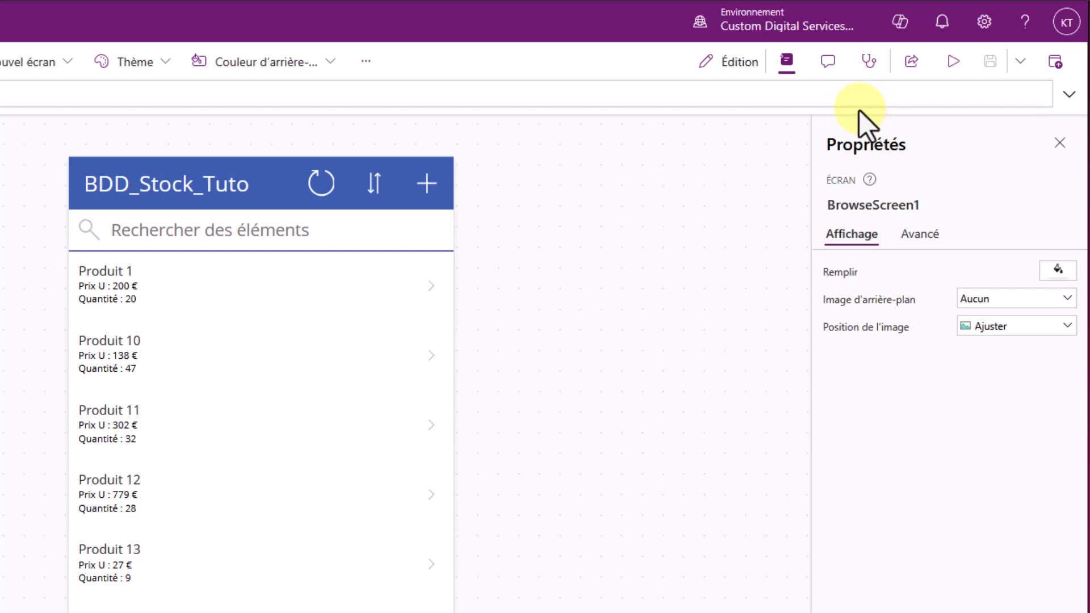
- Review the application's sharing options, including the recipient field, the Utilisateur and Copropriétaire roles and the extra options, and close them without sharing
{"action": "left_click", "coordinate": [911, 61]}
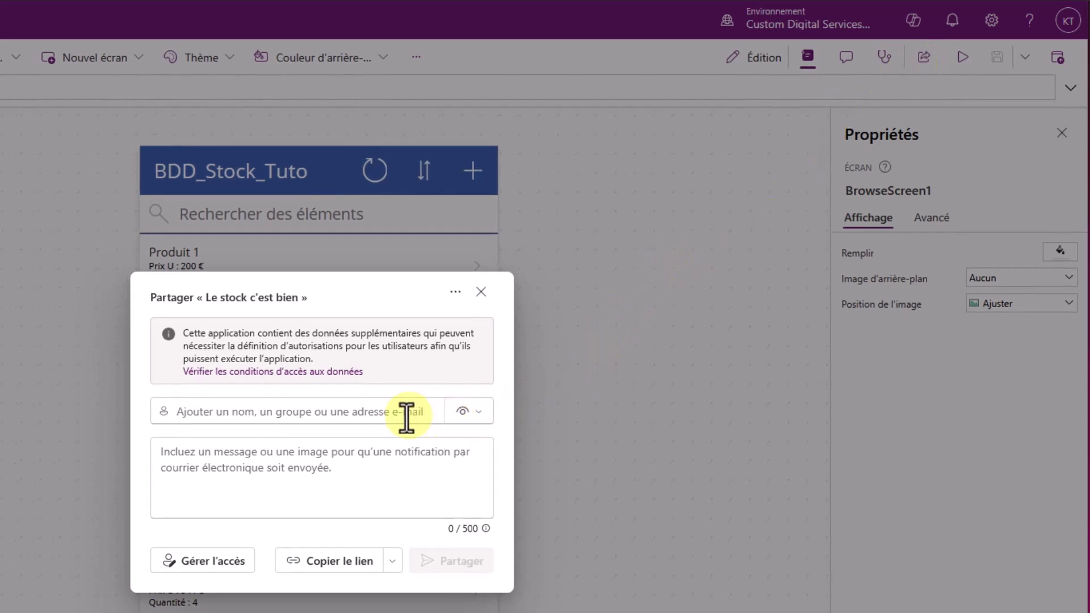
{"action": "left_click", "coordinate": [279, 418]}
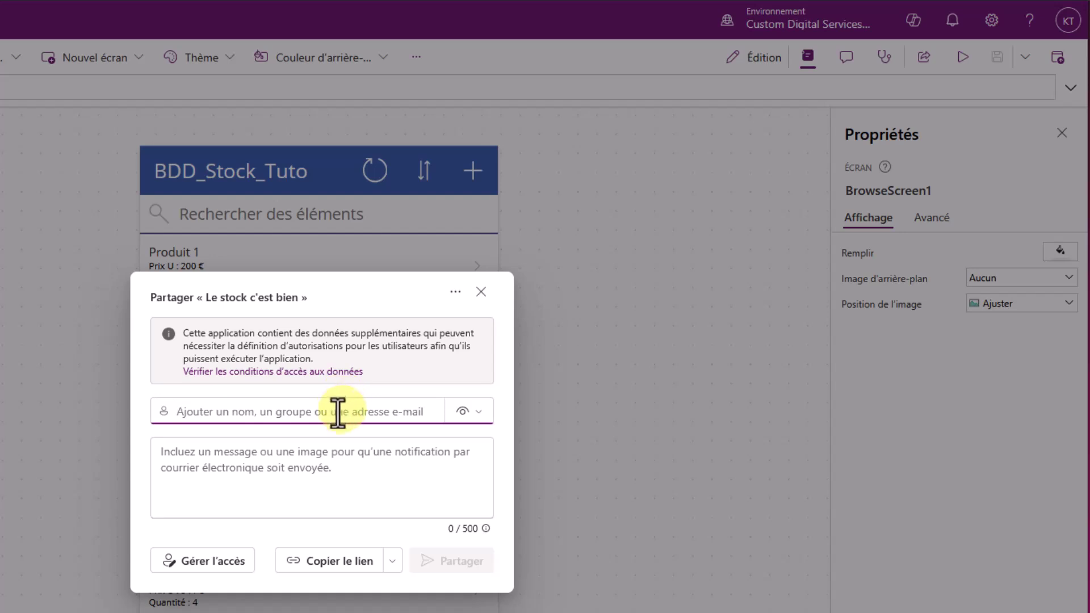
{"action": "left_click", "coordinate": [471, 415]}
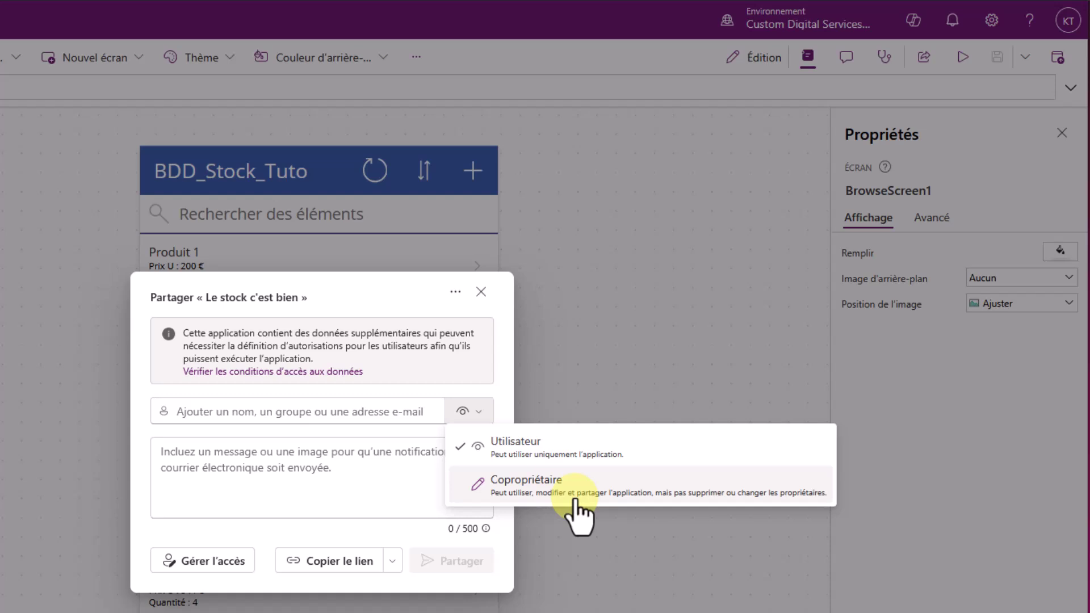
{"action": "left_click", "coordinate": [547, 338]}
{"action": "left_click", "coordinate": [455, 291]}
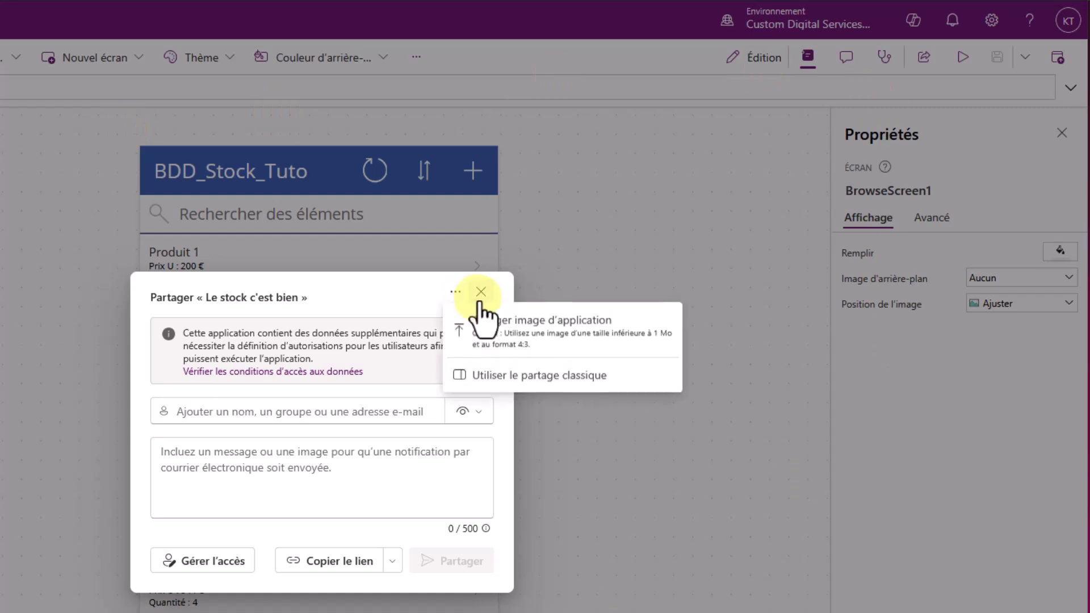
{"action": "left_click", "coordinate": [403, 415]}
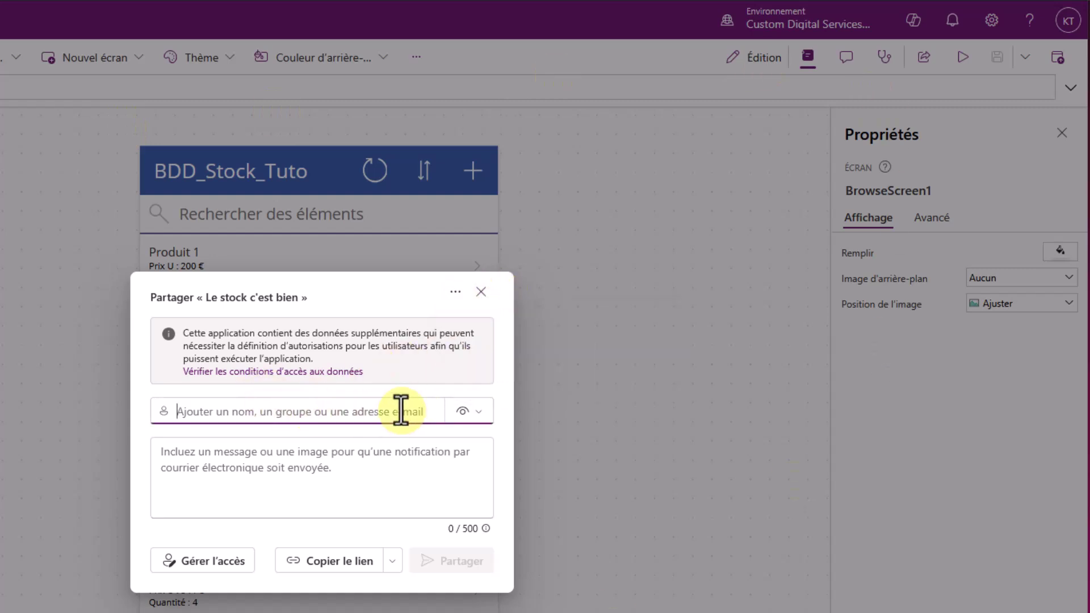
{"action": "left_click", "coordinate": [466, 412]}
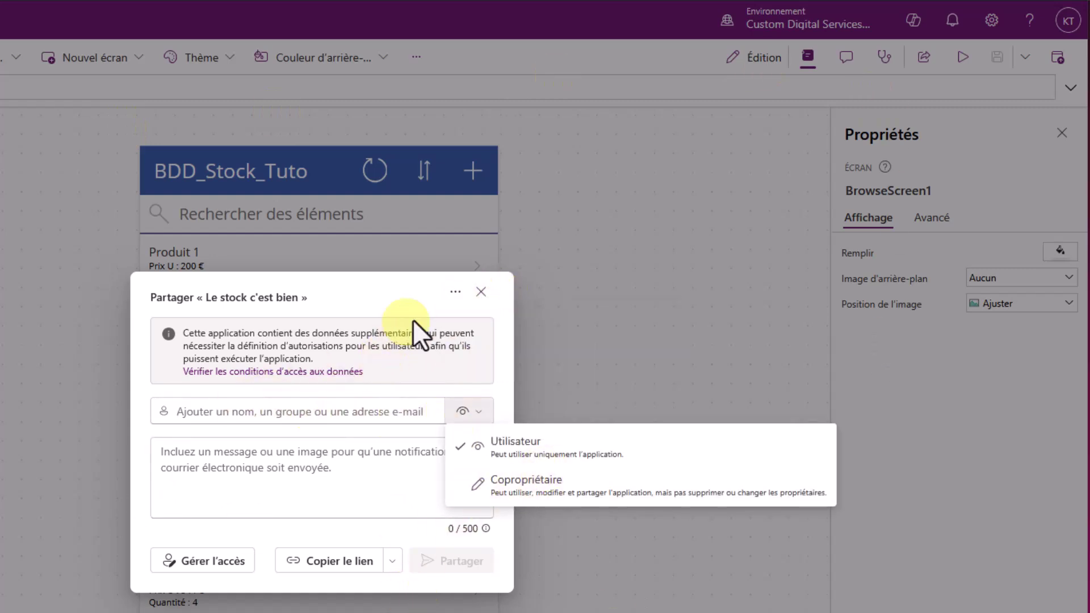
{"action": "left_click", "coordinate": [481, 292]}
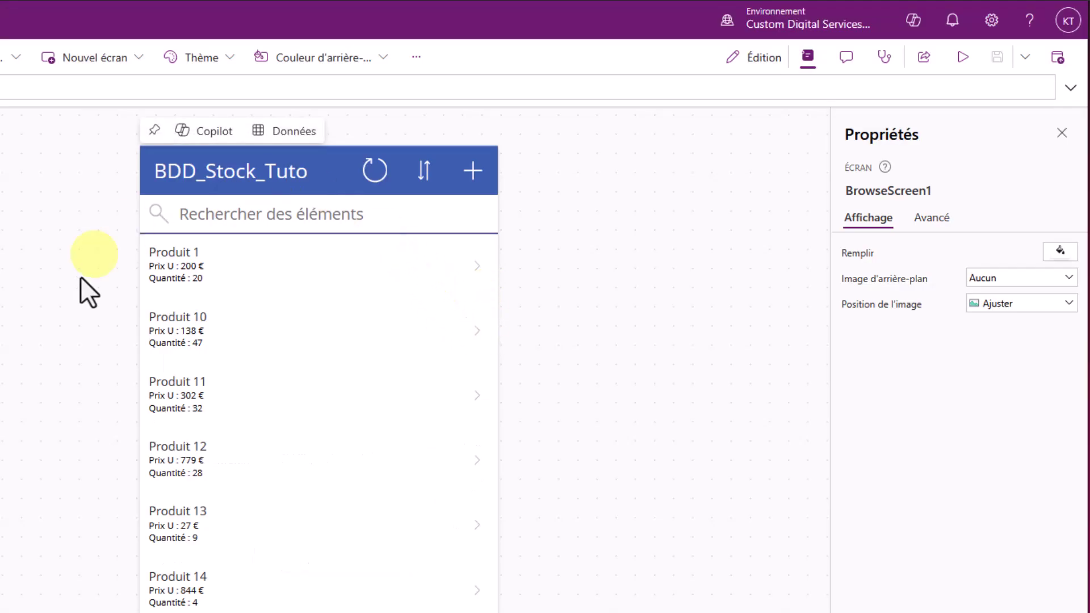